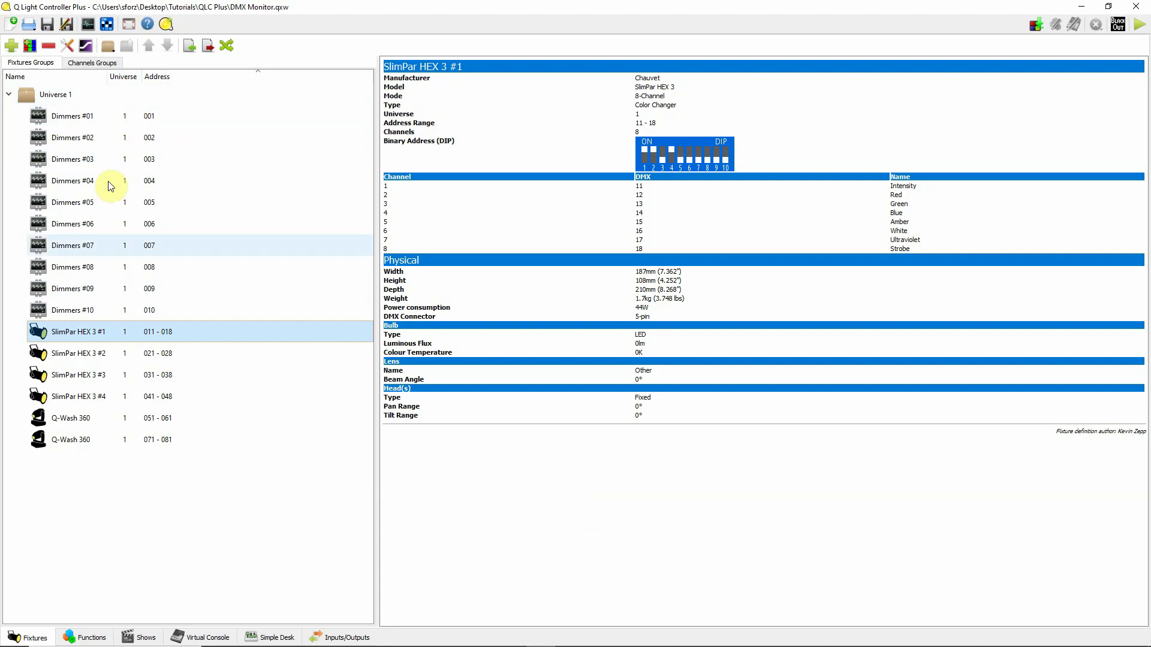
# Review the details of the SlimPar HEX 3 and Q-Wash 360 fixtures and the list of channel groups
pyautogui.click(119, 353)
pyautogui.click(120, 333)
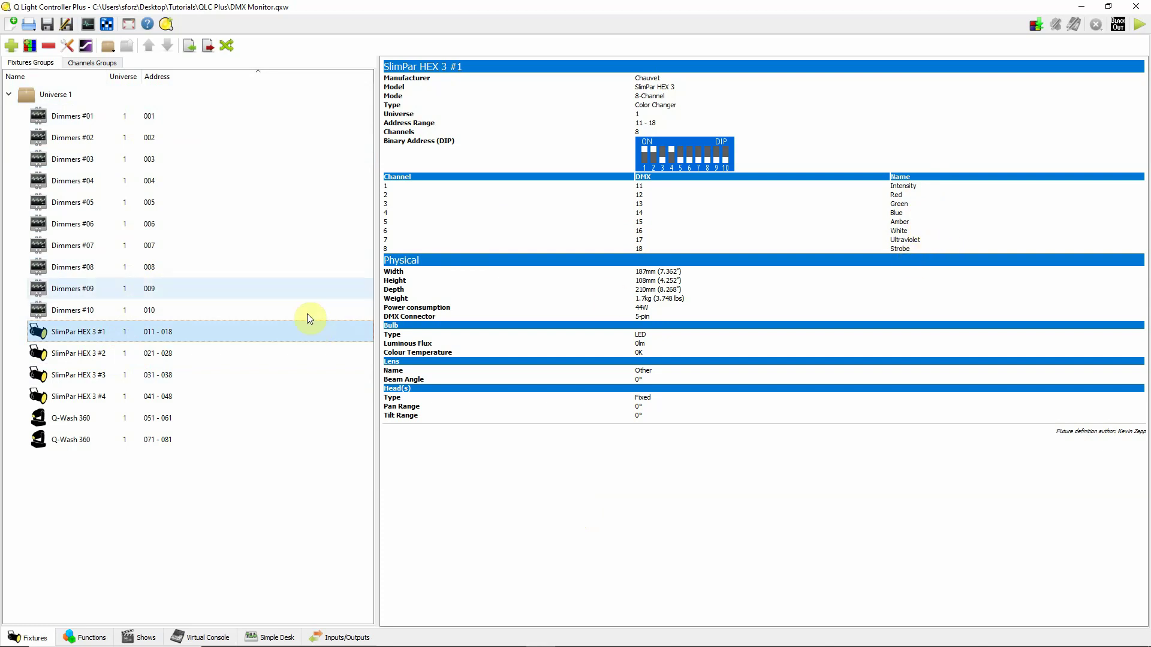
pyautogui.click(102, 424)
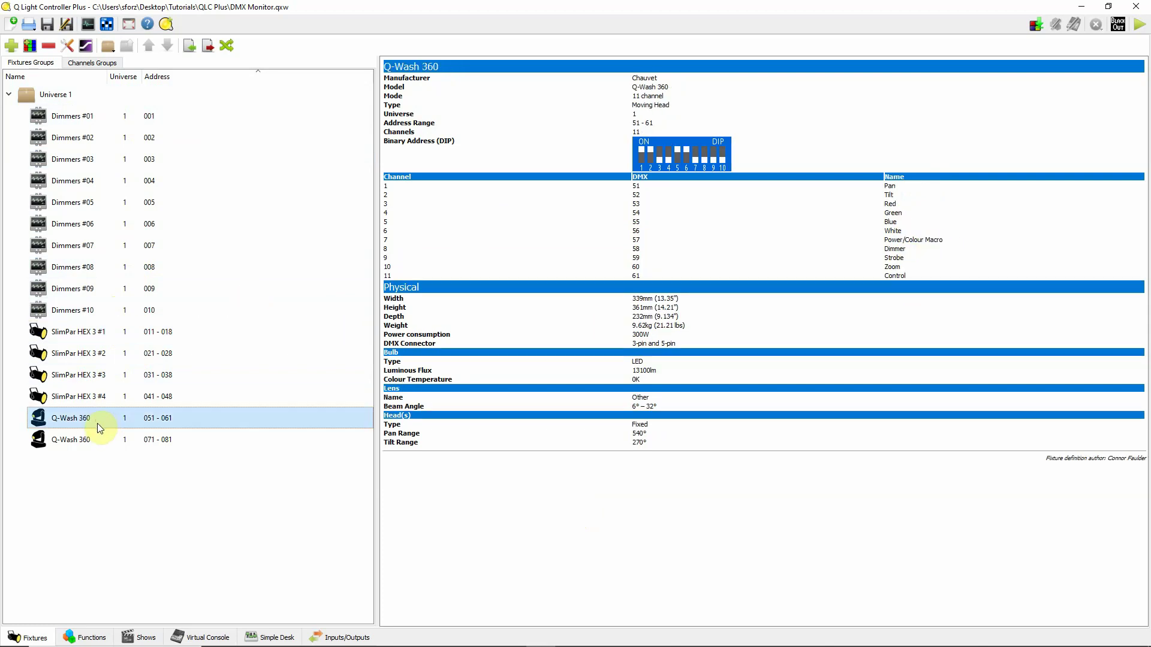
pyautogui.click(95, 415)
pyautogui.click(110, 443)
pyautogui.click(110, 418)
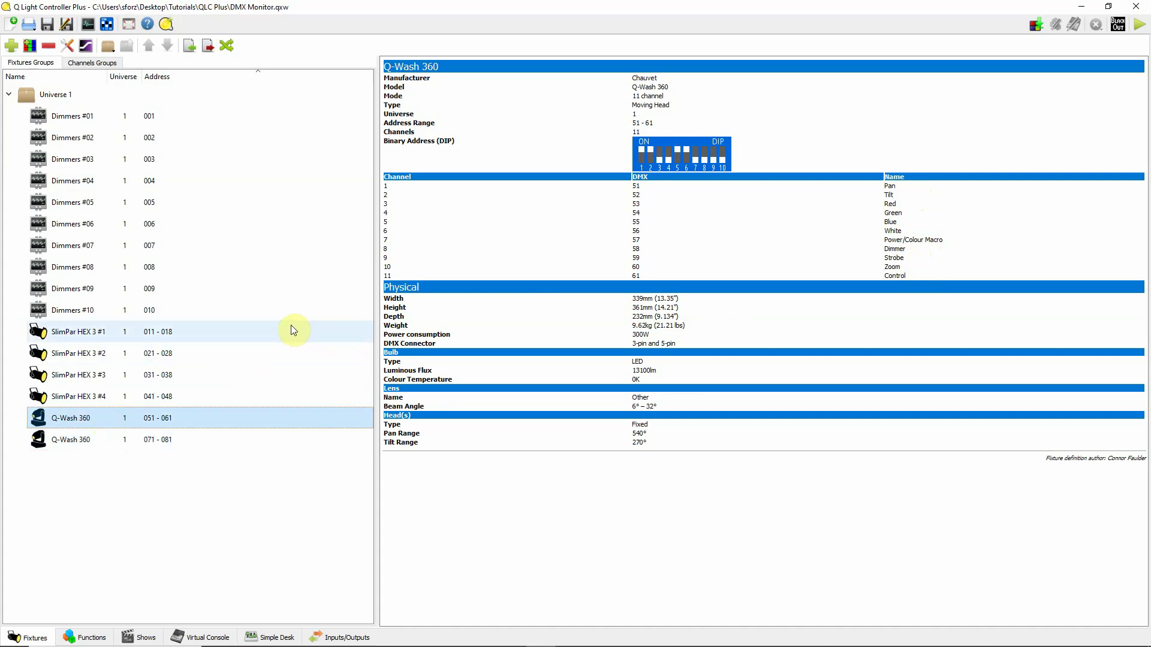
pyautogui.click(91, 62)
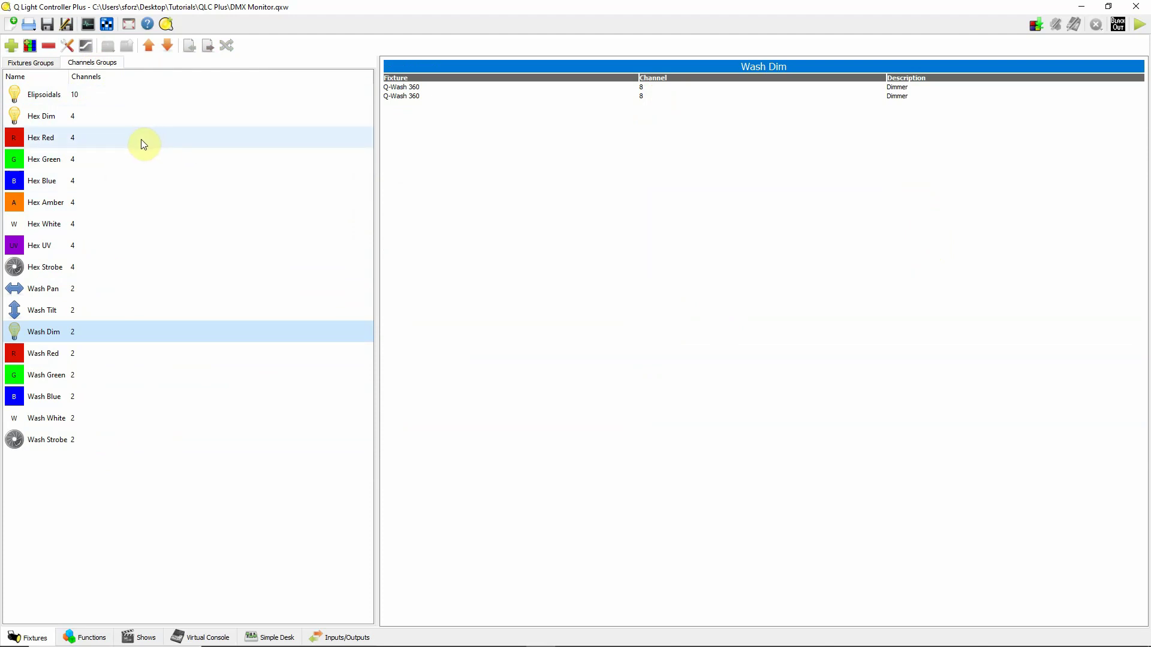
pyautogui.click(27, 62)
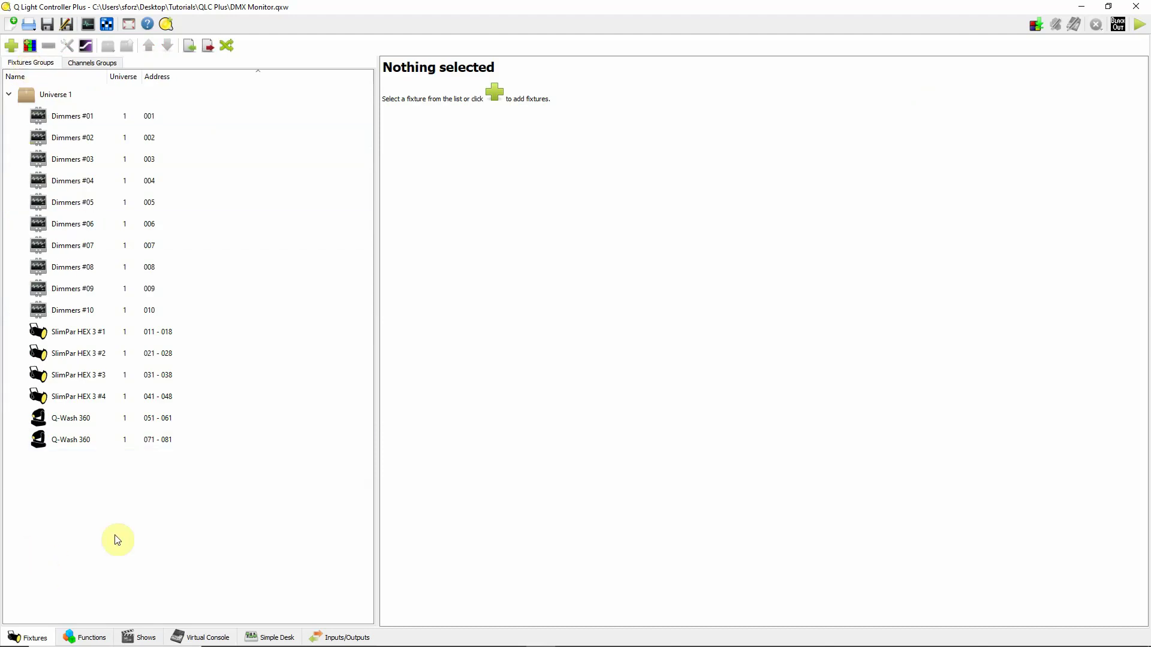
# Show the functions workspace, open the DMX fixture monitor, and reposition its window
pyautogui.click(88, 637)
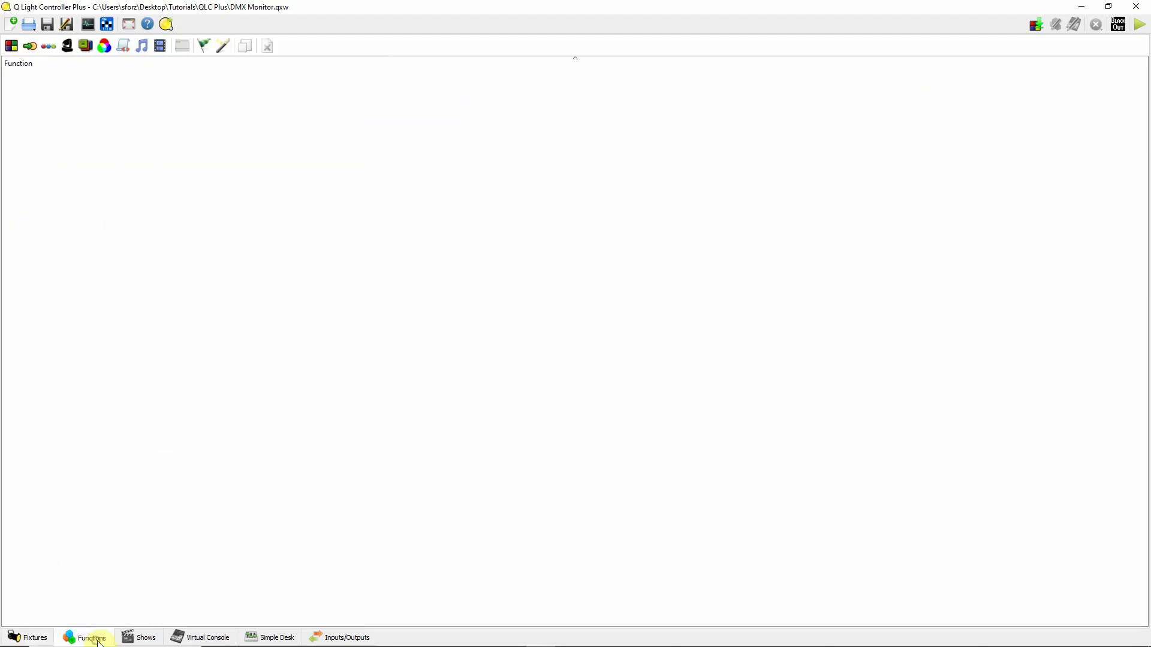
pyautogui.click(89, 24)
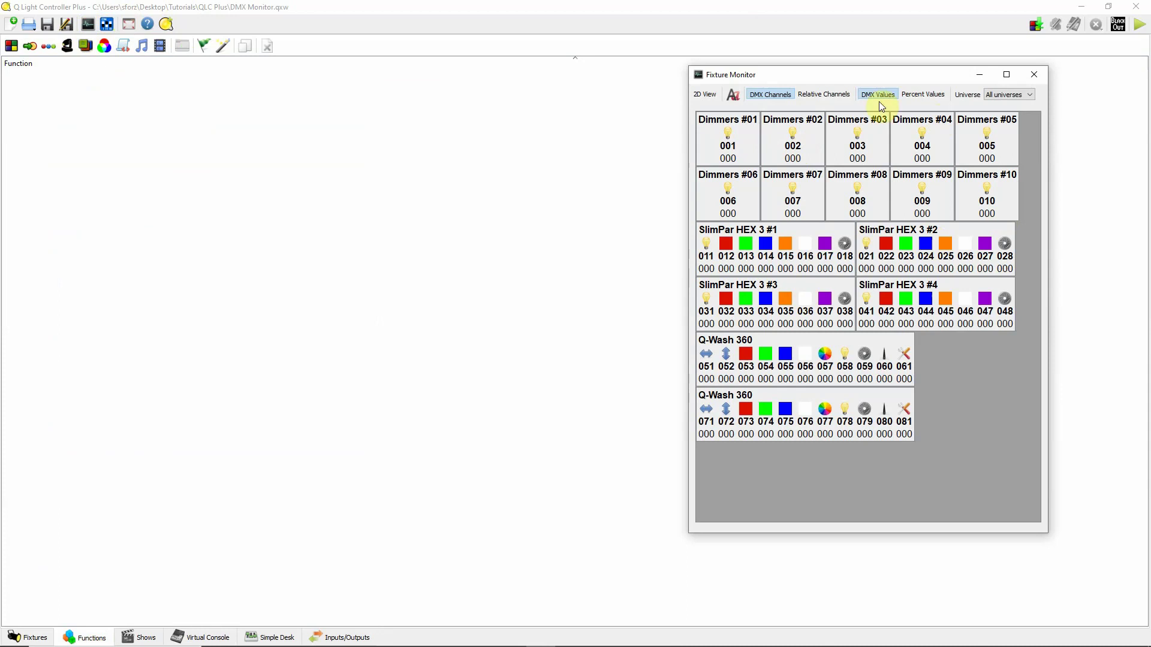
pyautogui.moveTo(850, 77); pyautogui.dragTo(835, 100)
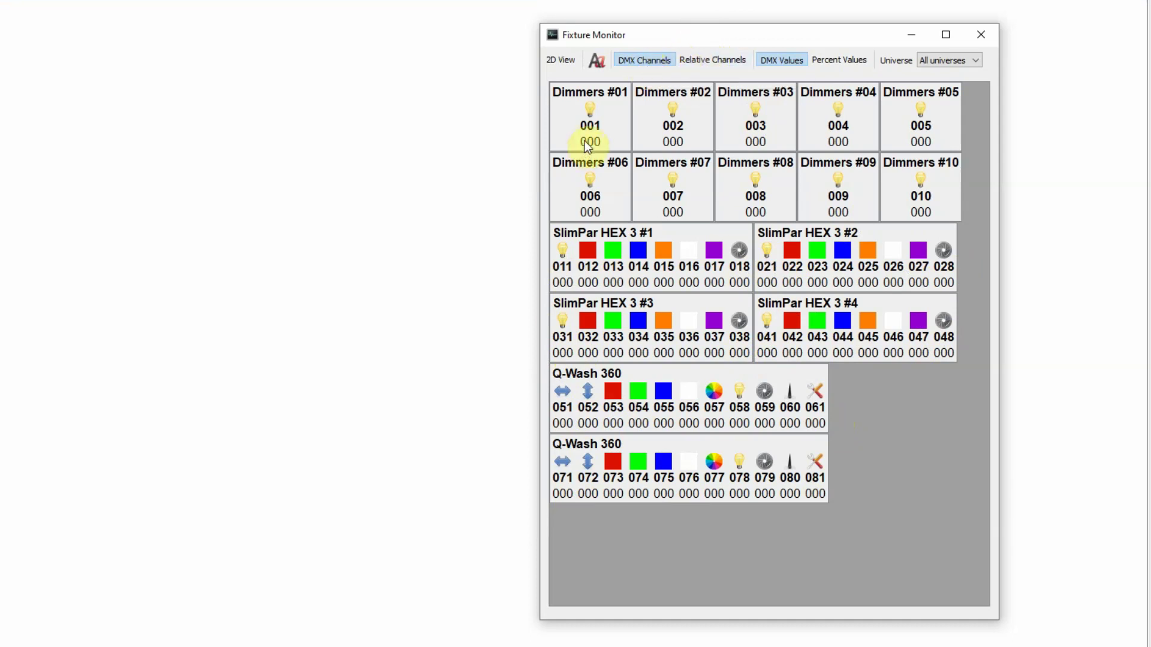
# Preview relative channel numbering and the Universe 1 and Universe 2 filters in the monitor, restoring DMX channels and all universes
pyautogui.click(713, 63)
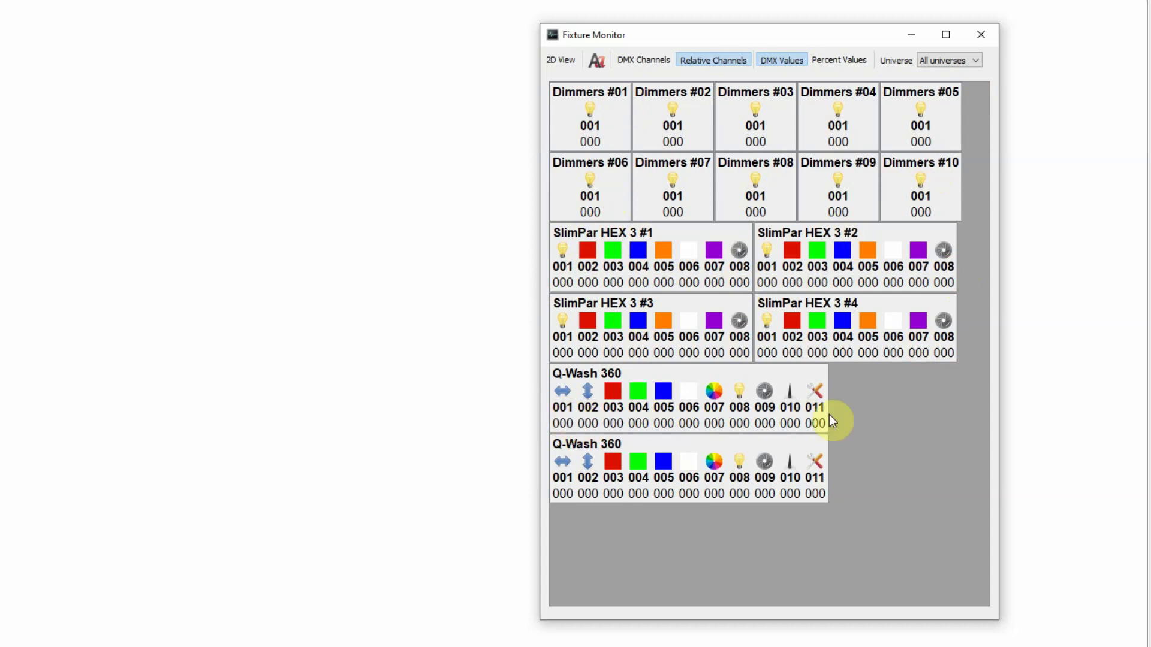
pyautogui.click(653, 60)
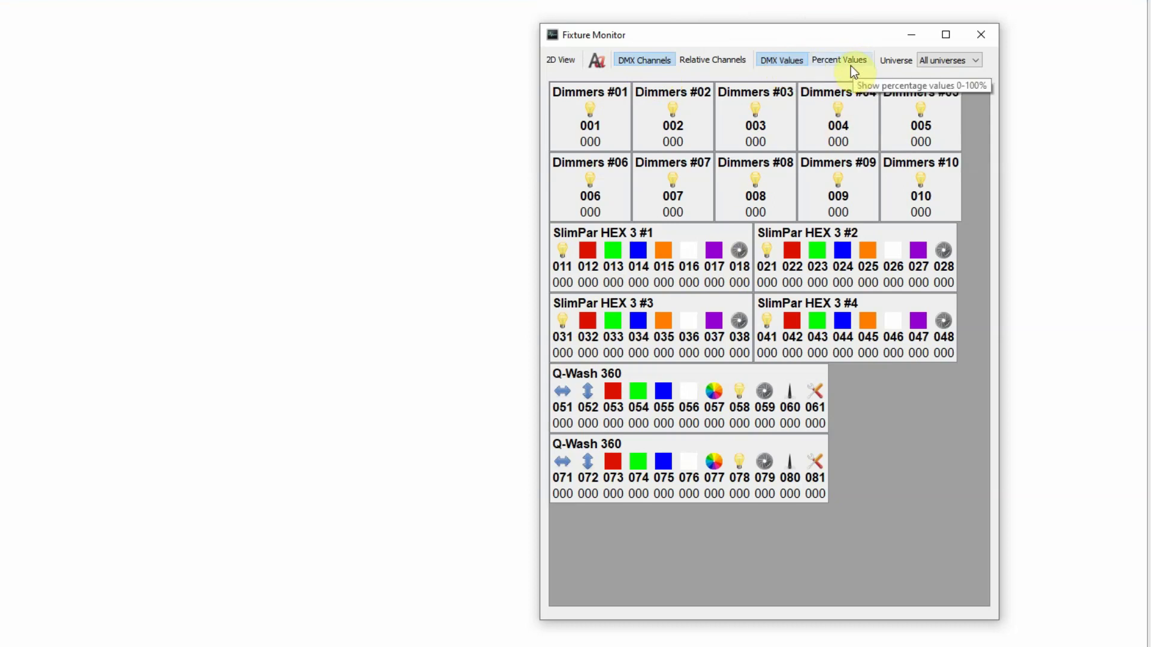
pyautogui.click(977, 62)
pyautogui.click(963, 85)
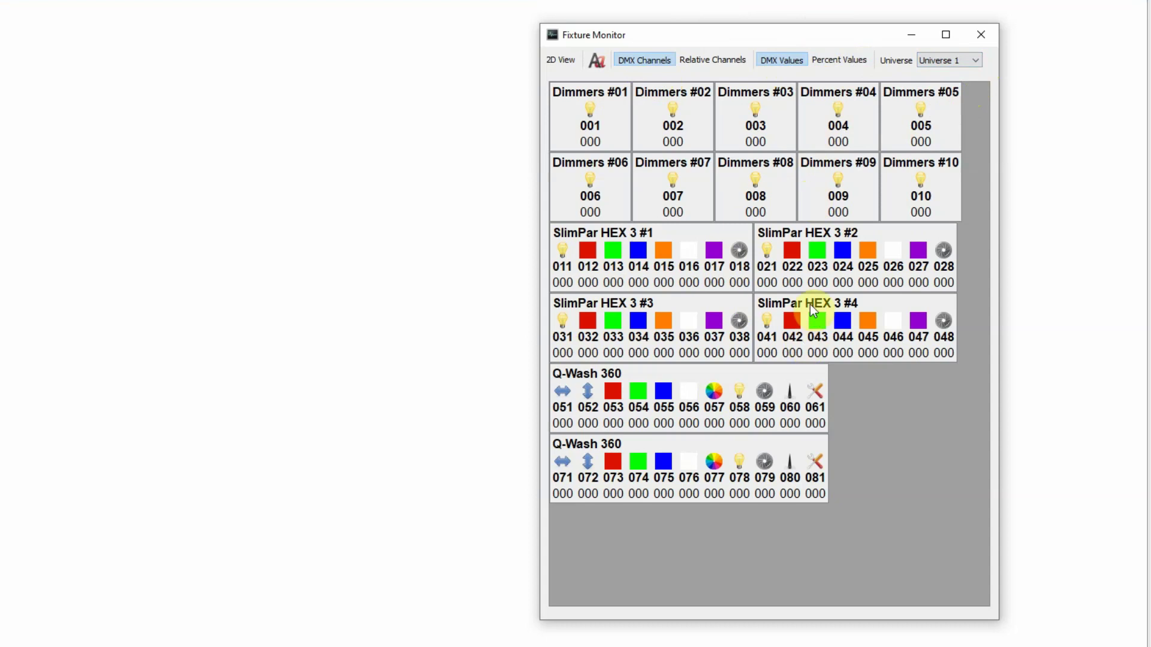
pyautogui.click(978, 62)
pyautogui.click(969, 95)
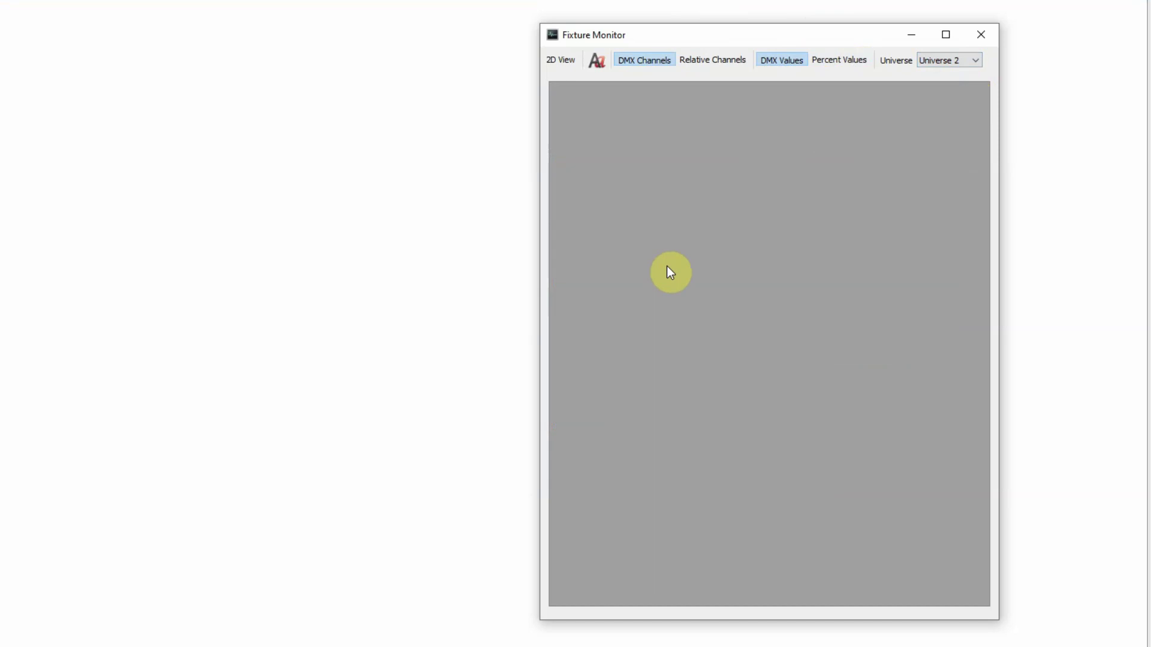
pyautogui.click(975, 60)
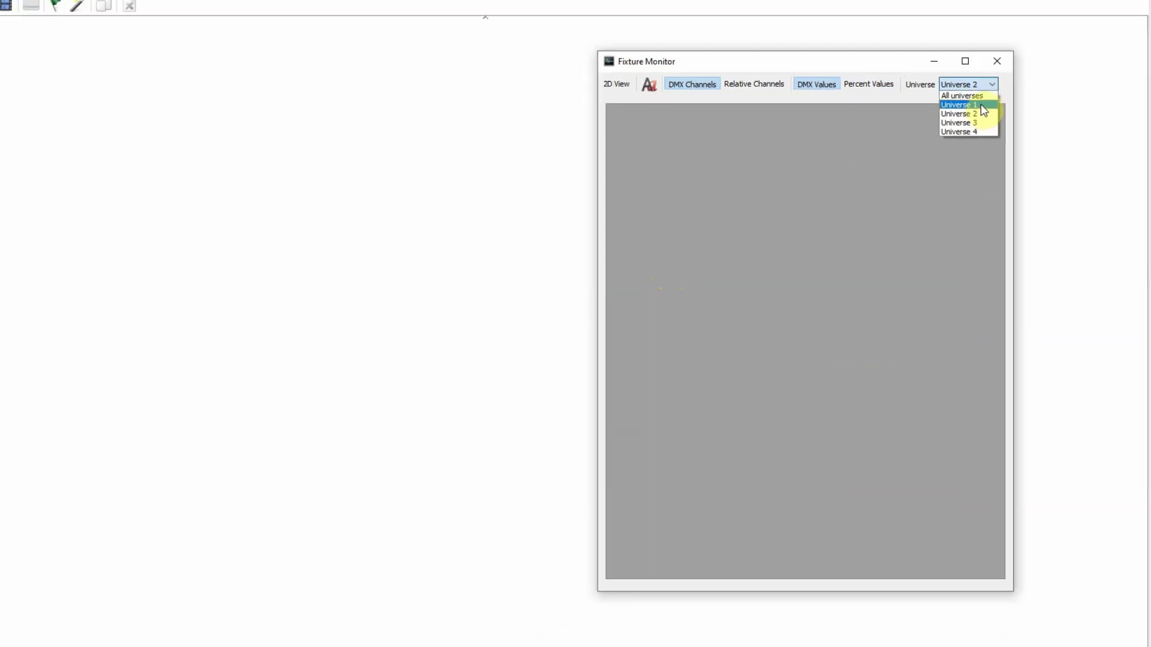
pyautogui.click(961, 96)
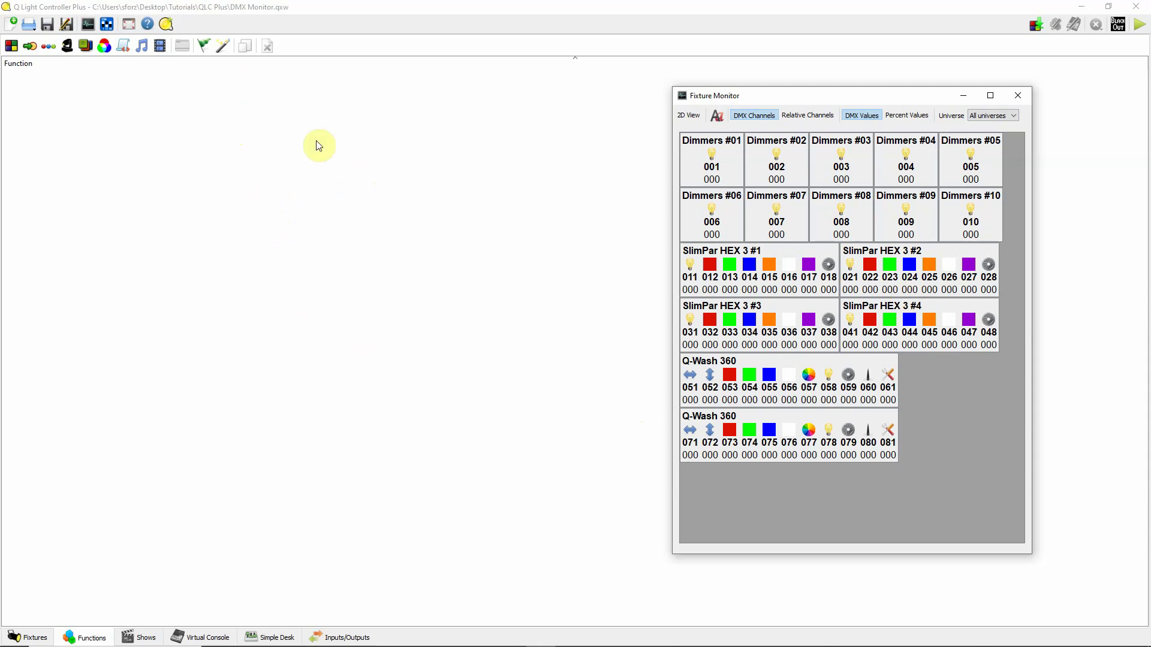
# Create a new scene and include the Elipsoidals channel group, keeping the monitor window clear of the group list
pyautogui.click(11, 46)
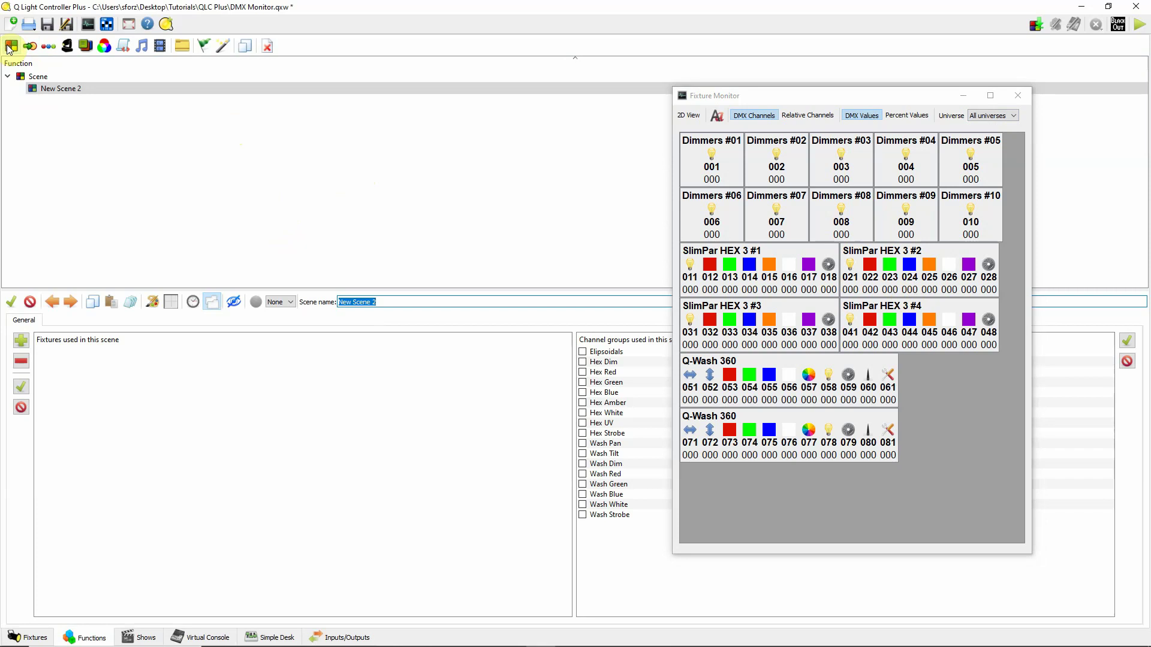
pyautogui.click(86, 88)
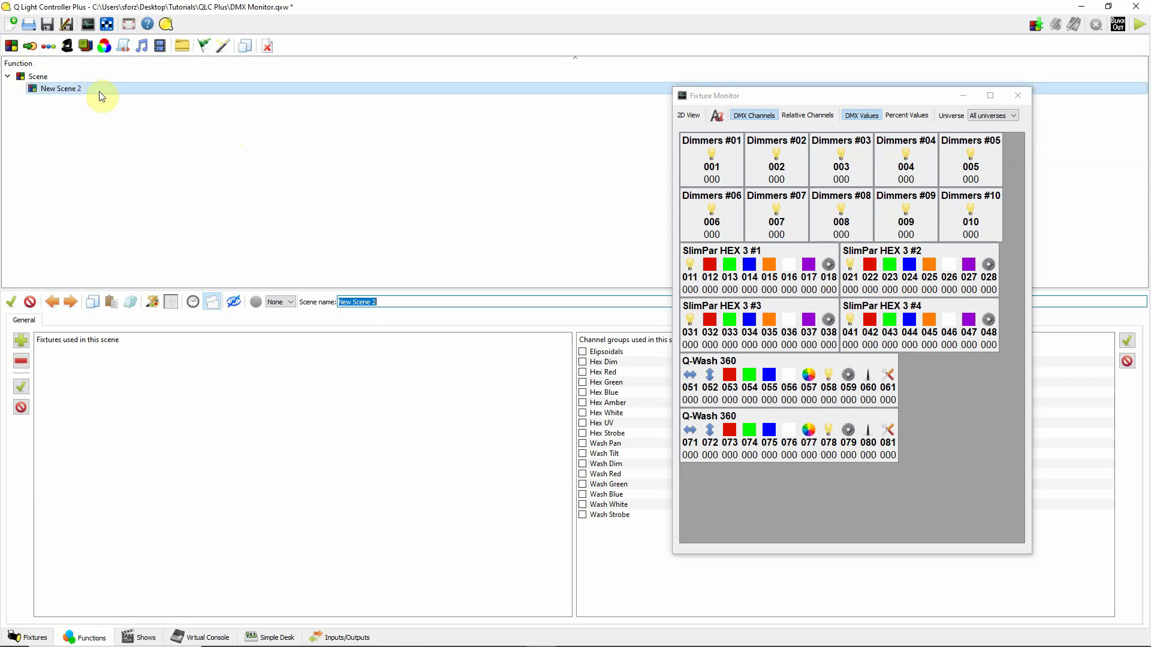
pyautogui.click(823, 100)
pyautogui.moveTo(823, 102); pyautogui.dragTo(908, 84)
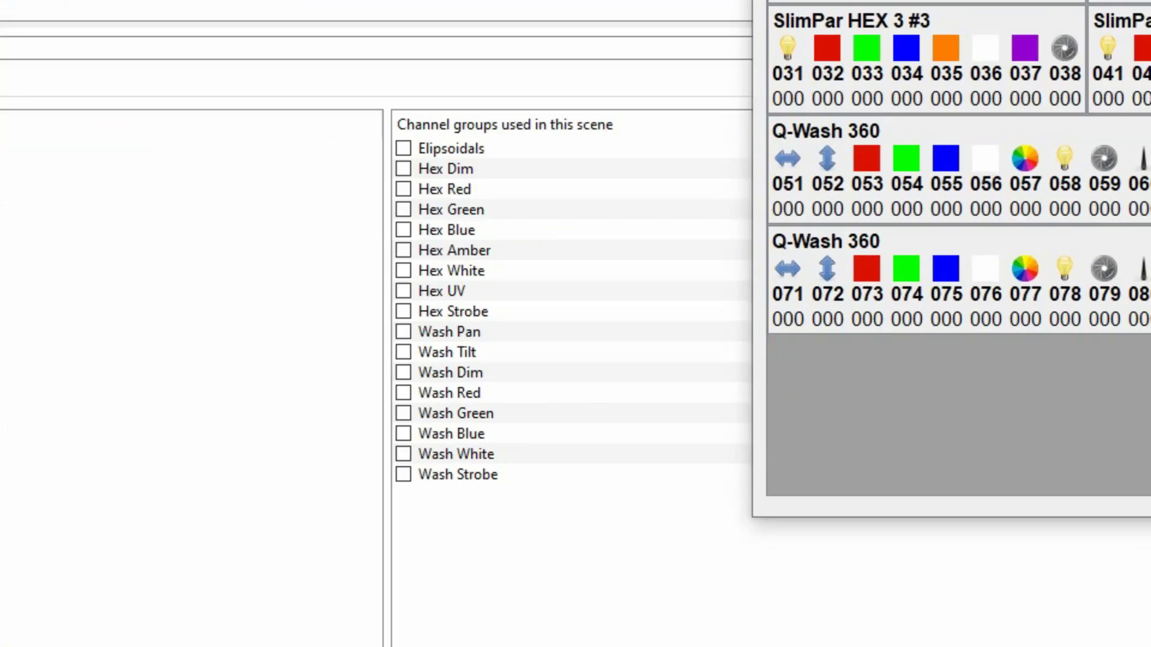
pyautogui.click(405, 150)
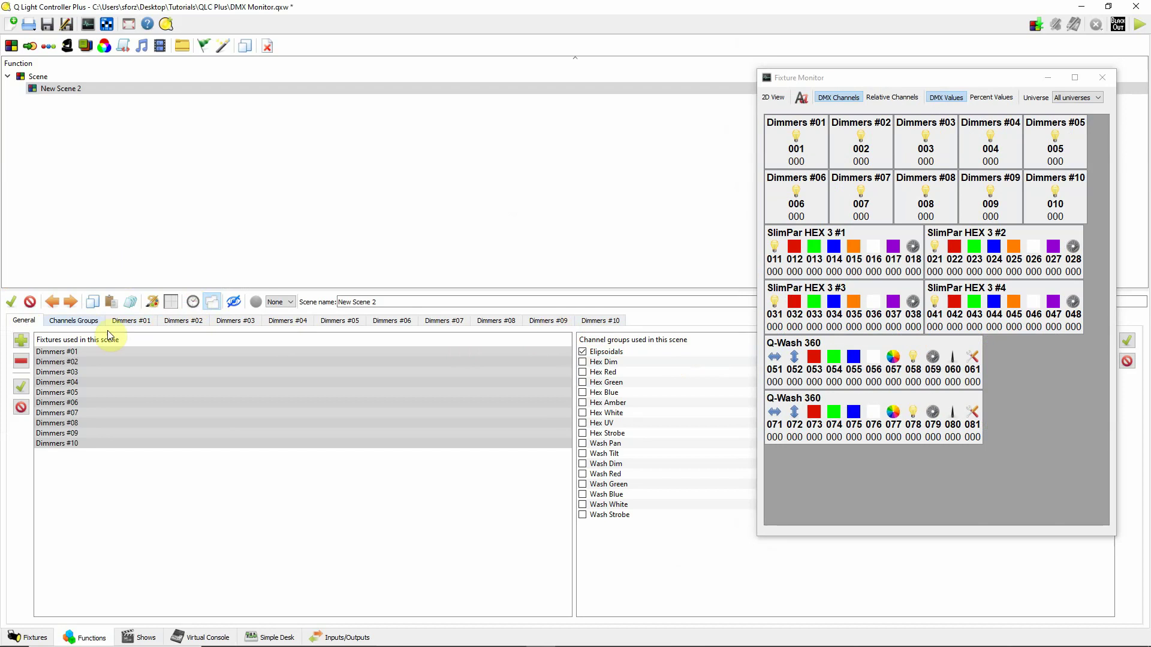
# Raise the scene's Elipsoidals channel group level to 255 and return it to 0
pyautogui.click(66, 324)
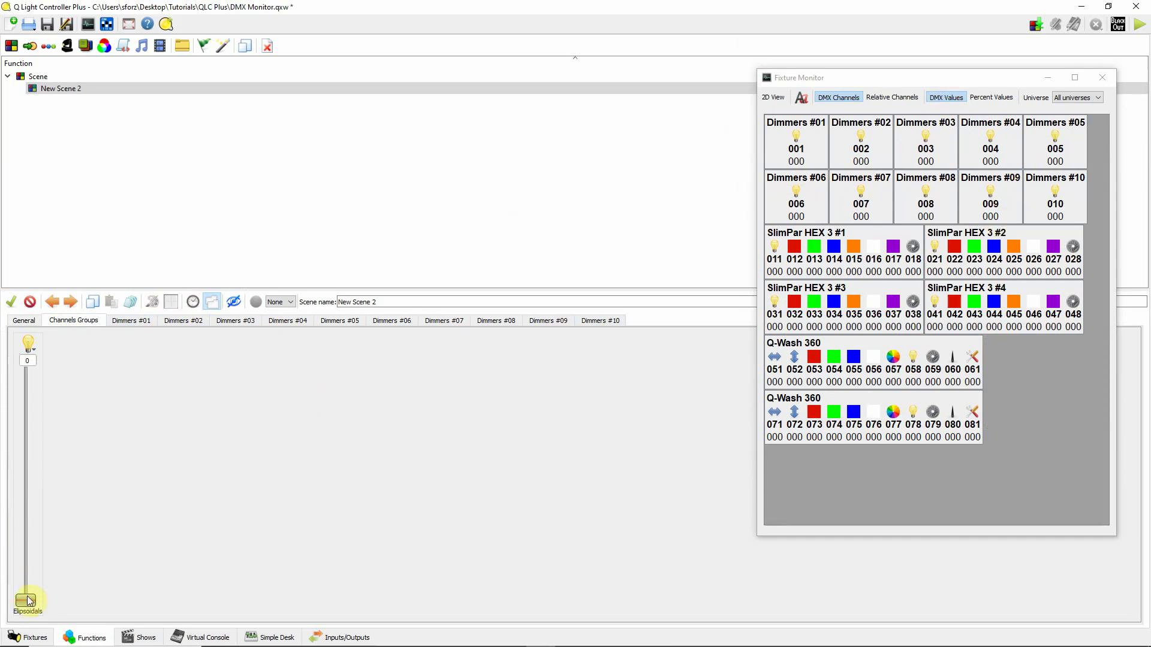
pyautogui.moveTo(28, 606); pyautogui.dragTo(71, 356)
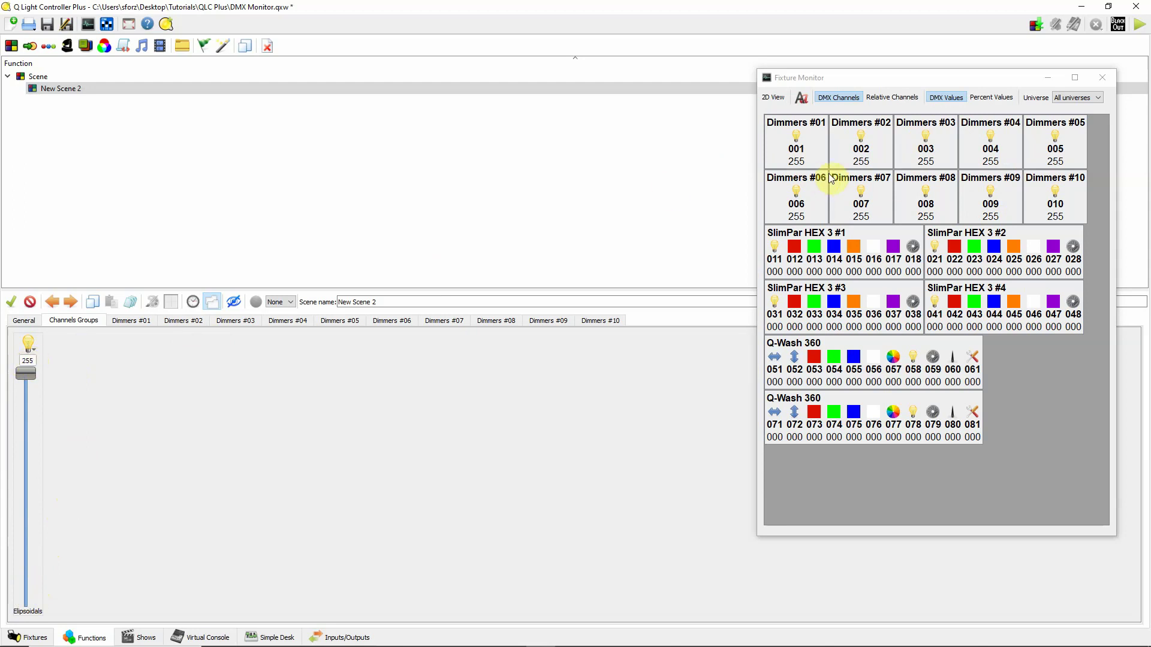
pyautogui.moveTo(25, 372); pyautogui.dragTo(26, 599)
# Display monitor levels as percent values, raise the Elipsoidals group to 255, and lower it to 127
pyautogui.click(989, 98)
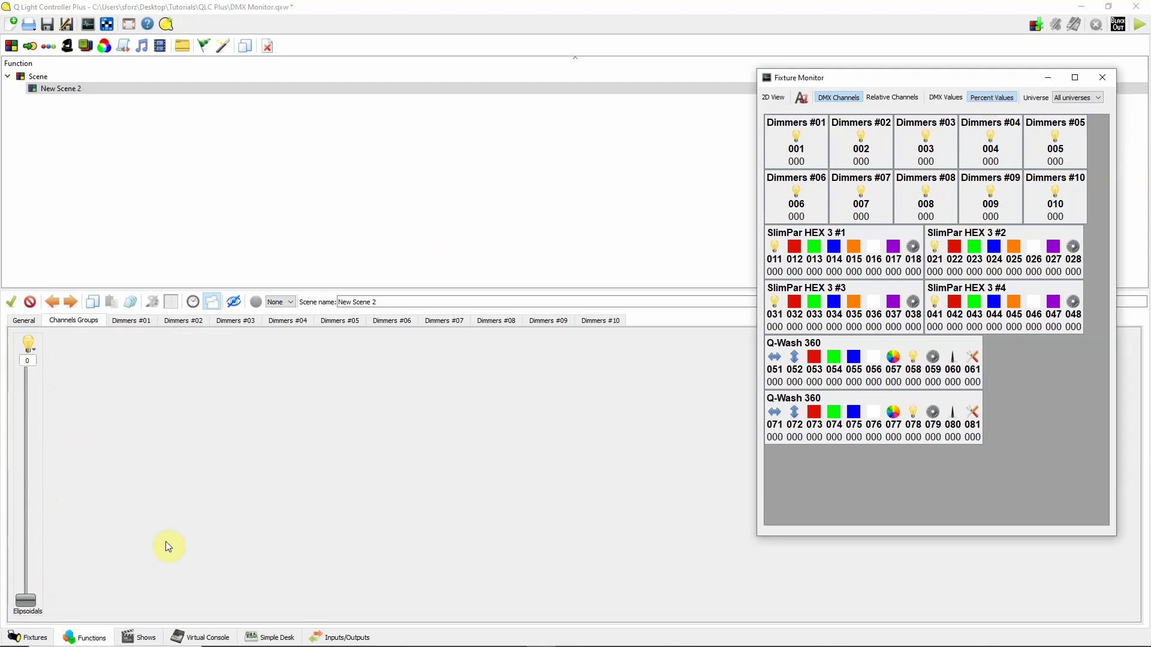
pyautogui.moveTo(28, 602); pyautogui.dragTo(49, 383)
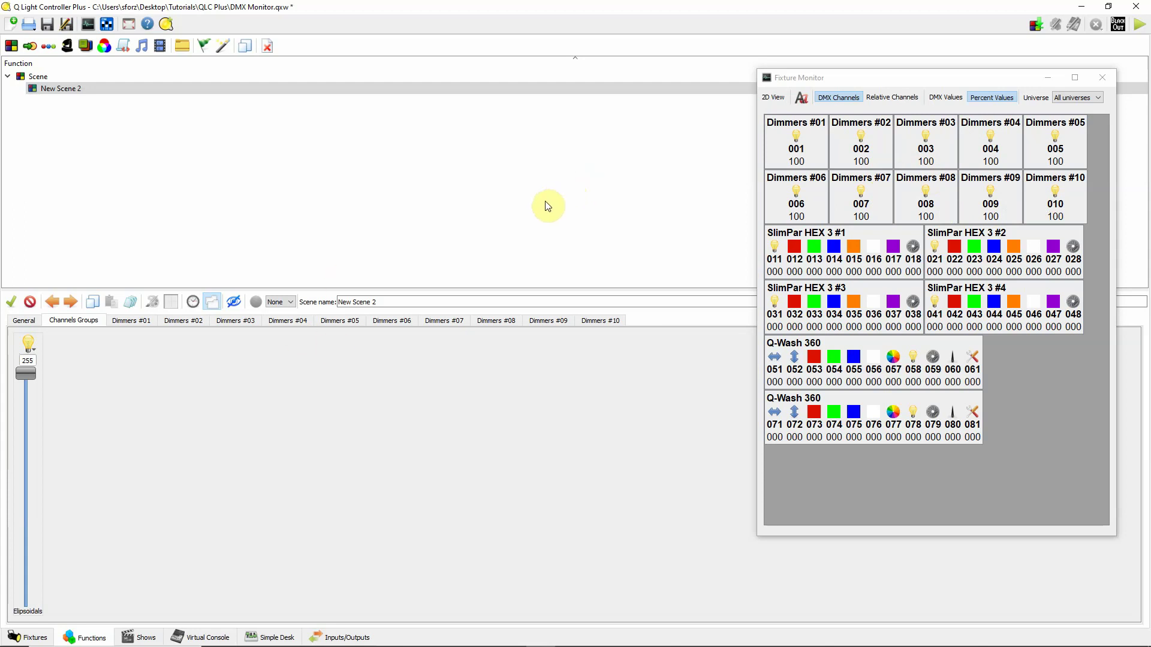
pyautogui.moveTo(20, 378); pyautogui.dragTo(23, 491)
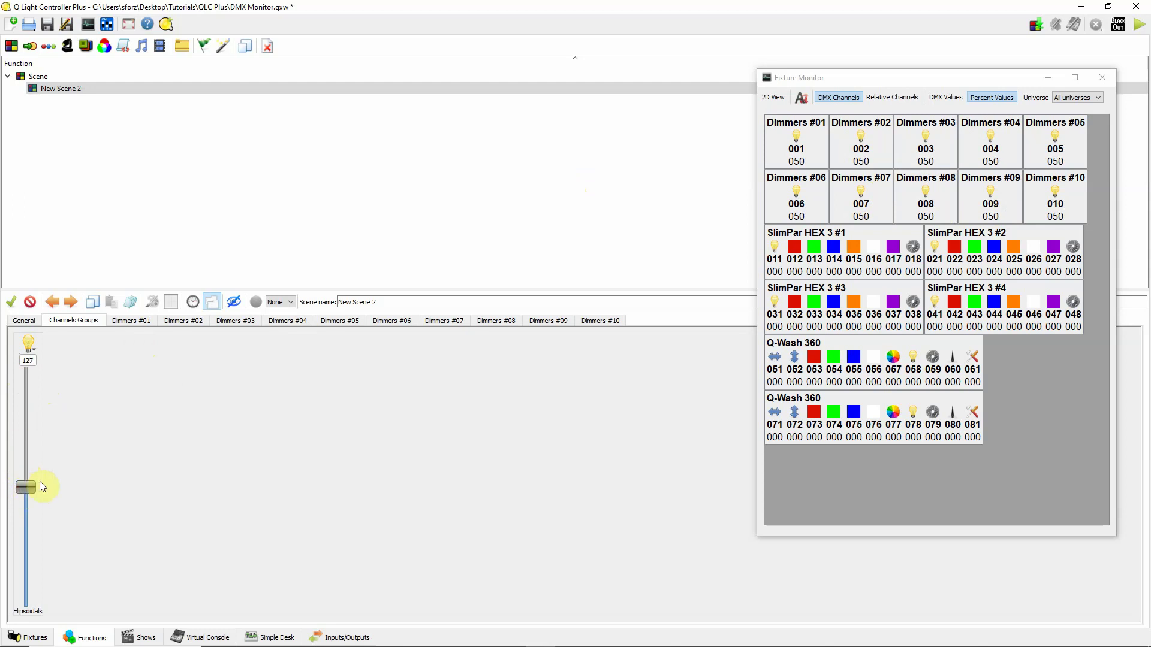
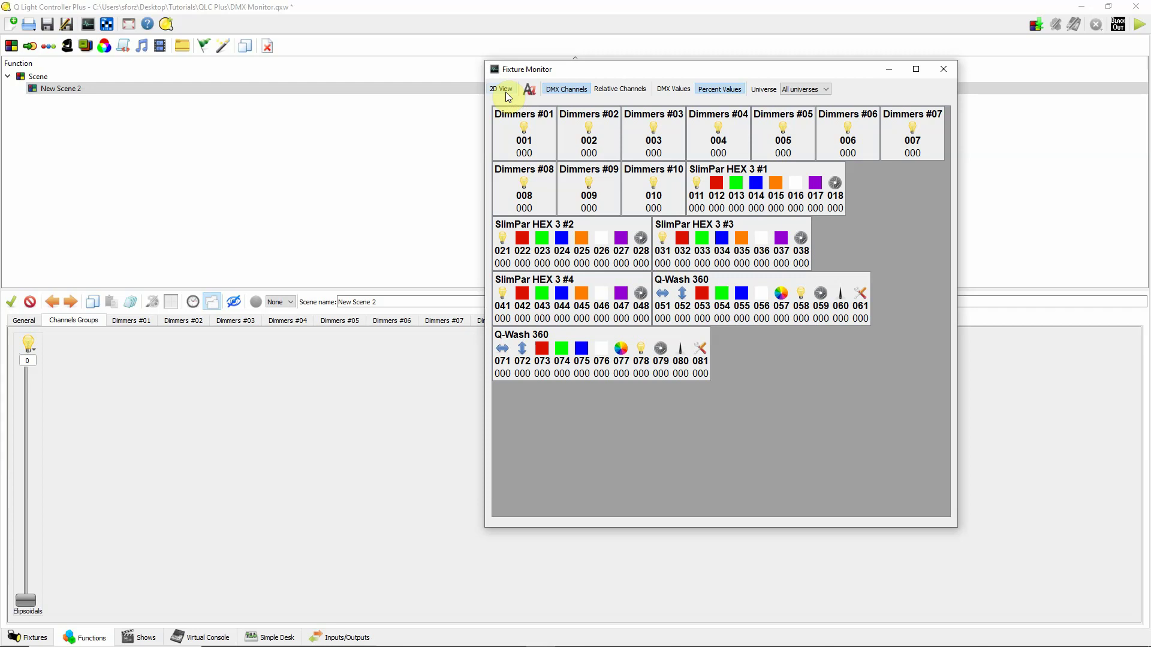
# Switch the fixture monitor to its 2D view and set the grid size to 5 x 5 meters
pyautogui.click(503, 91)
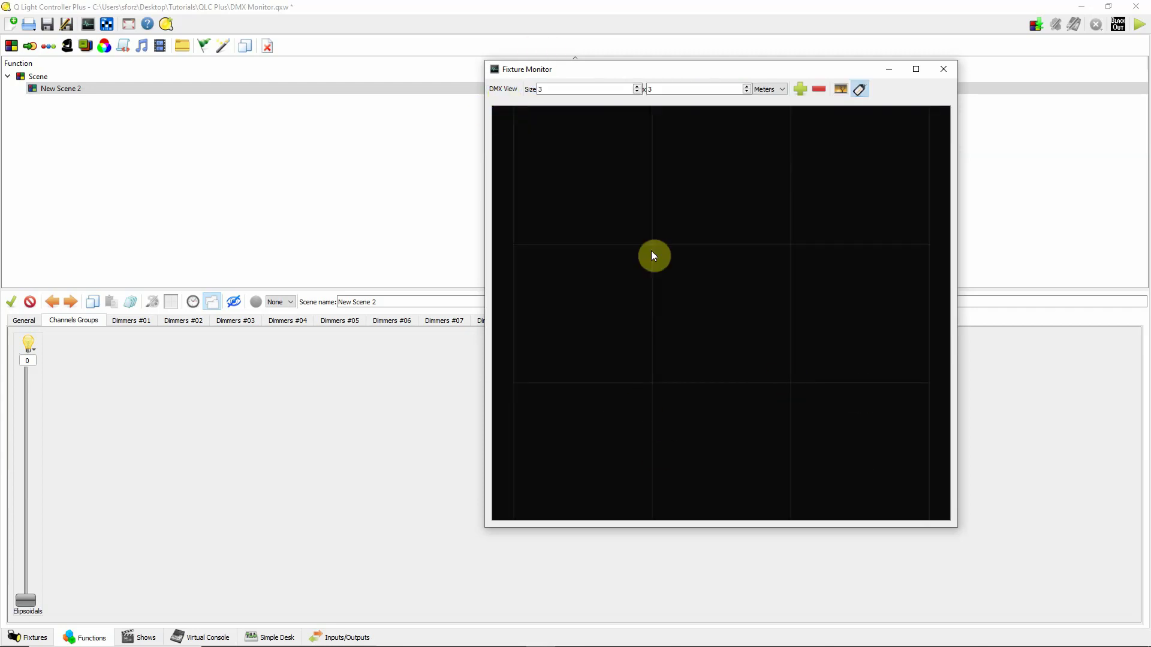
pyautogui.click(637, 86)
pyautogui.click(637, 87)
pyautogui.click(746, 86)
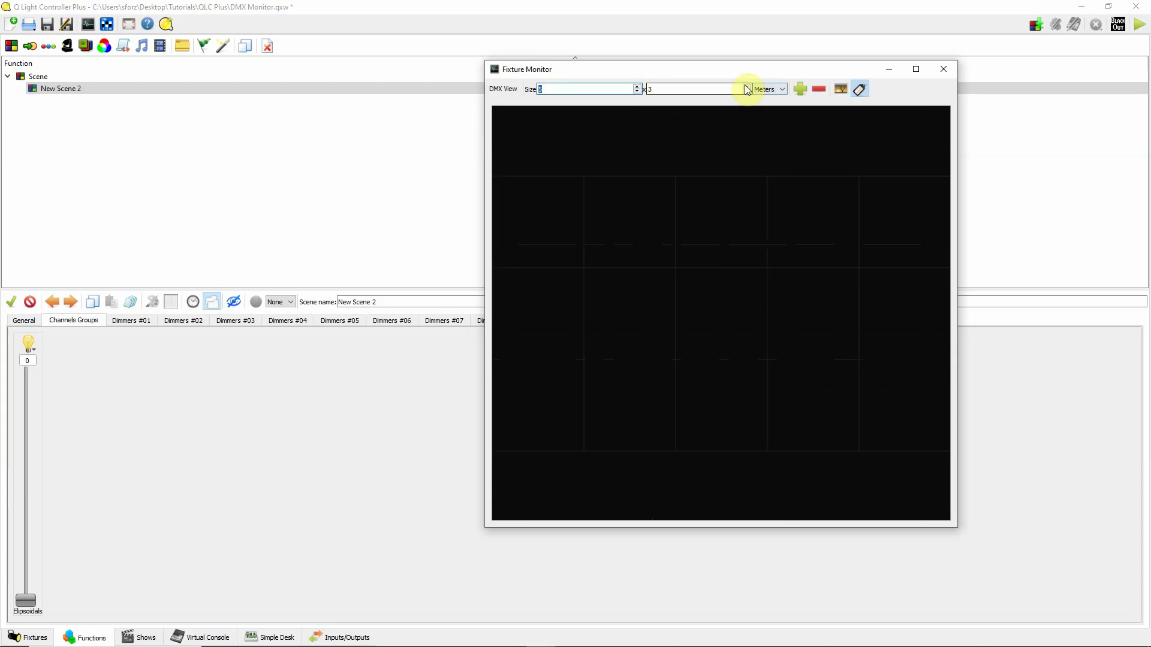
pyautogui.click(746, 87)
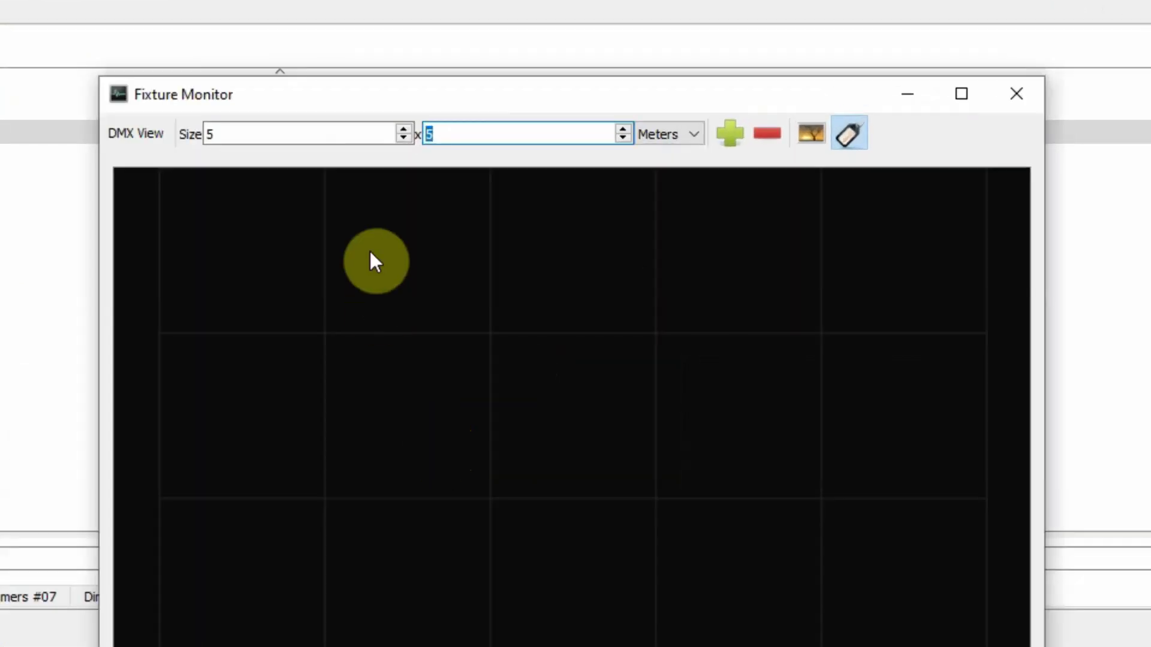
# Reduce the 2D view's grid size to 3 x 3 meters
pyautogui.click(403, 137)
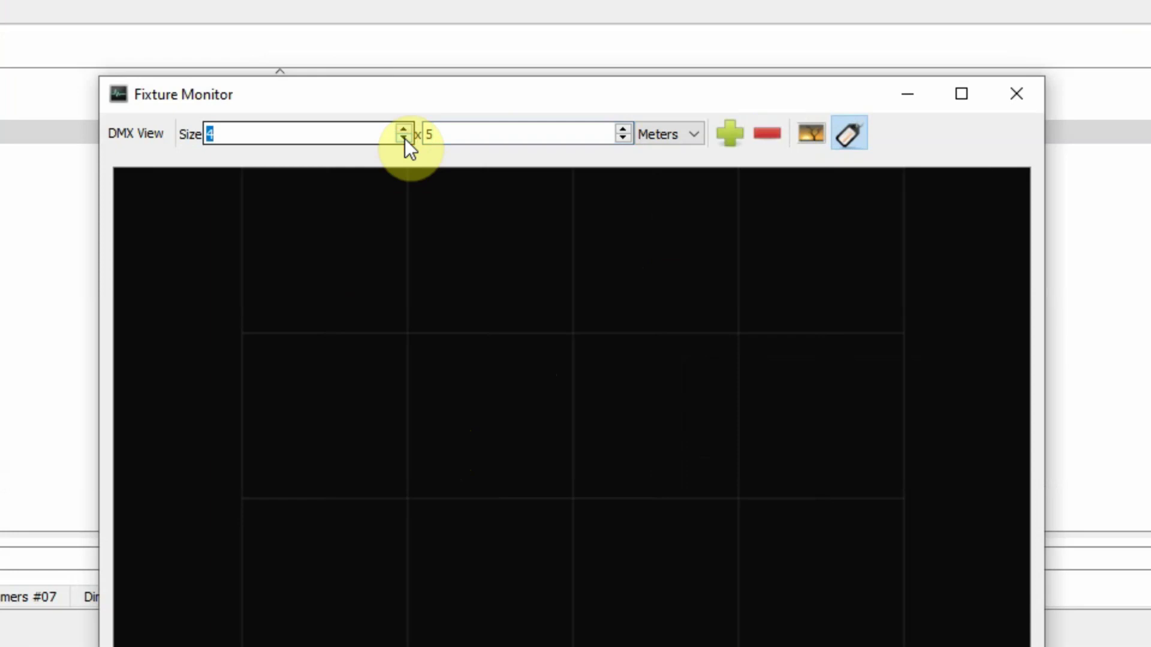
pyautogui.click(404, 138)
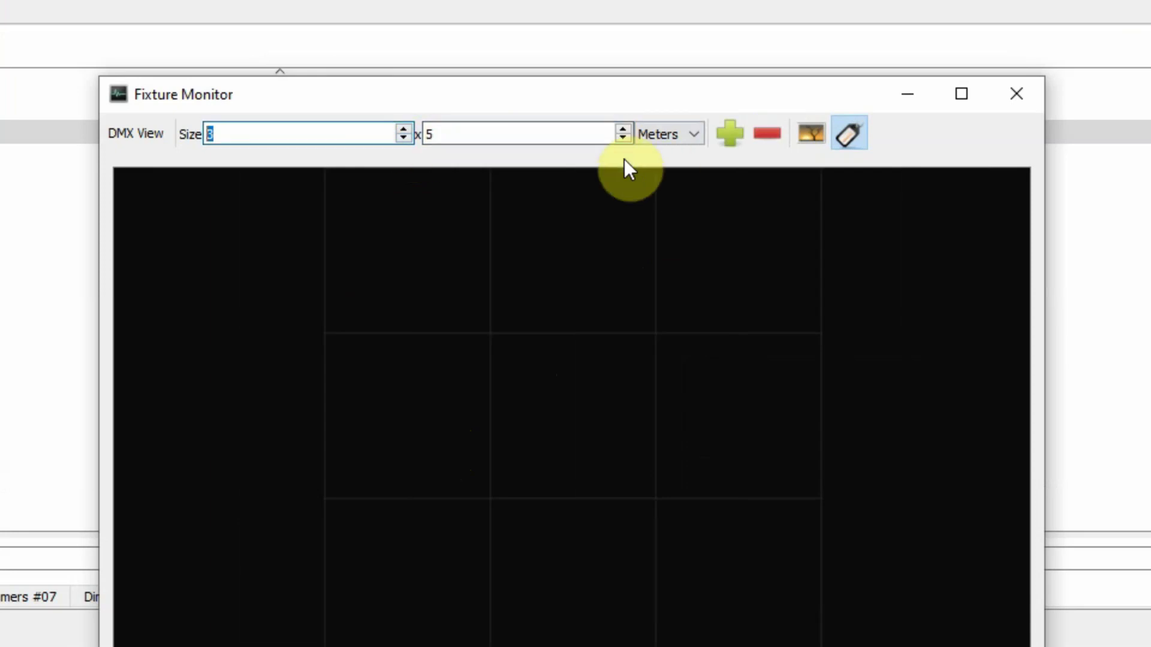
pyautogui.click(623, 138)
pyautogui.click(623, 138)
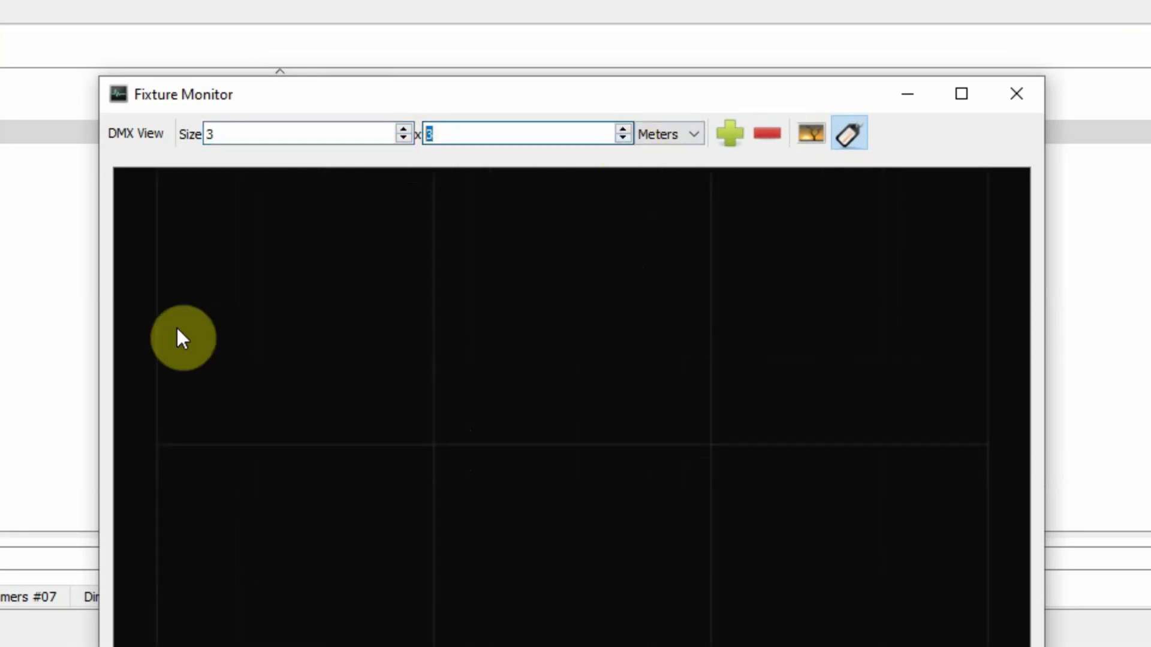
# Add the fixtures Dimmers #01 through Dimmers #05 to the 2D view and hide the fixture labels
pyautogui.click(746, 125)
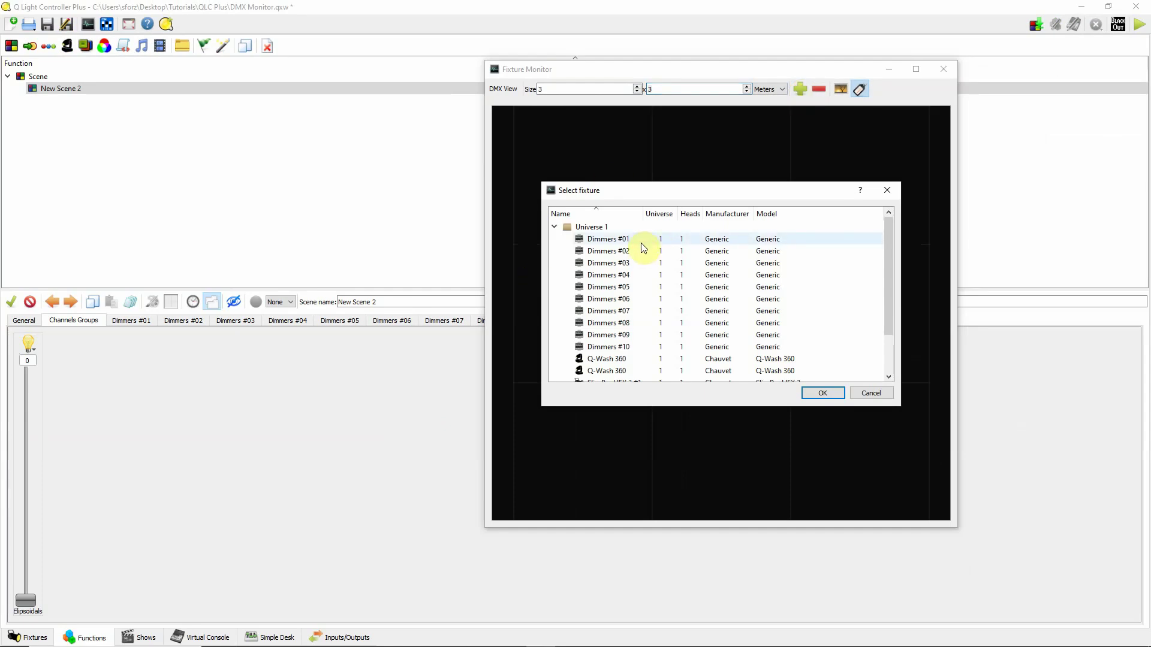
pyautogui.click(638, 239)
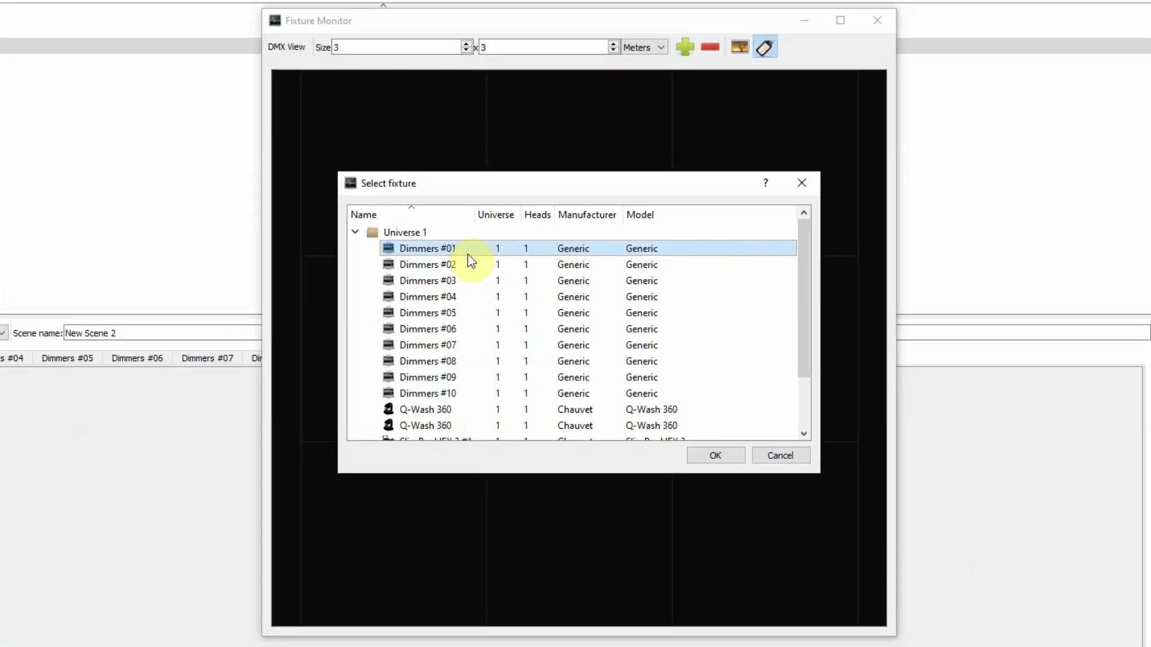
pyautogui.keyDown('shift'); pyautogui.click(477, 318); pyautogui.keyUp('shift')
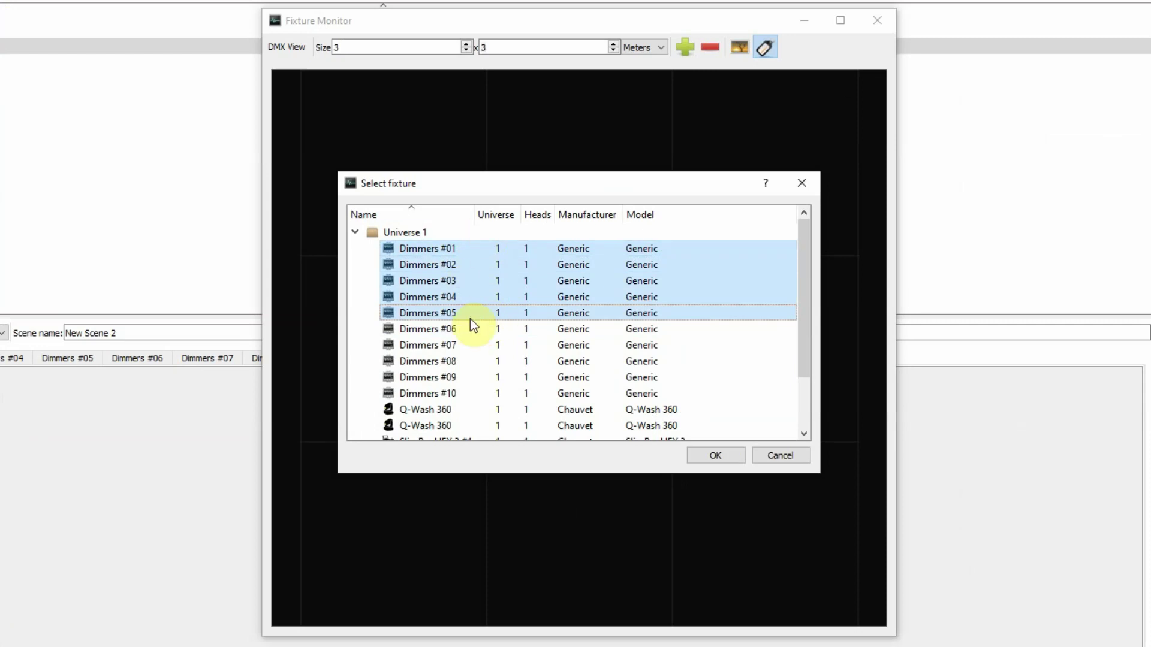
pyautogui.click(714, 457)
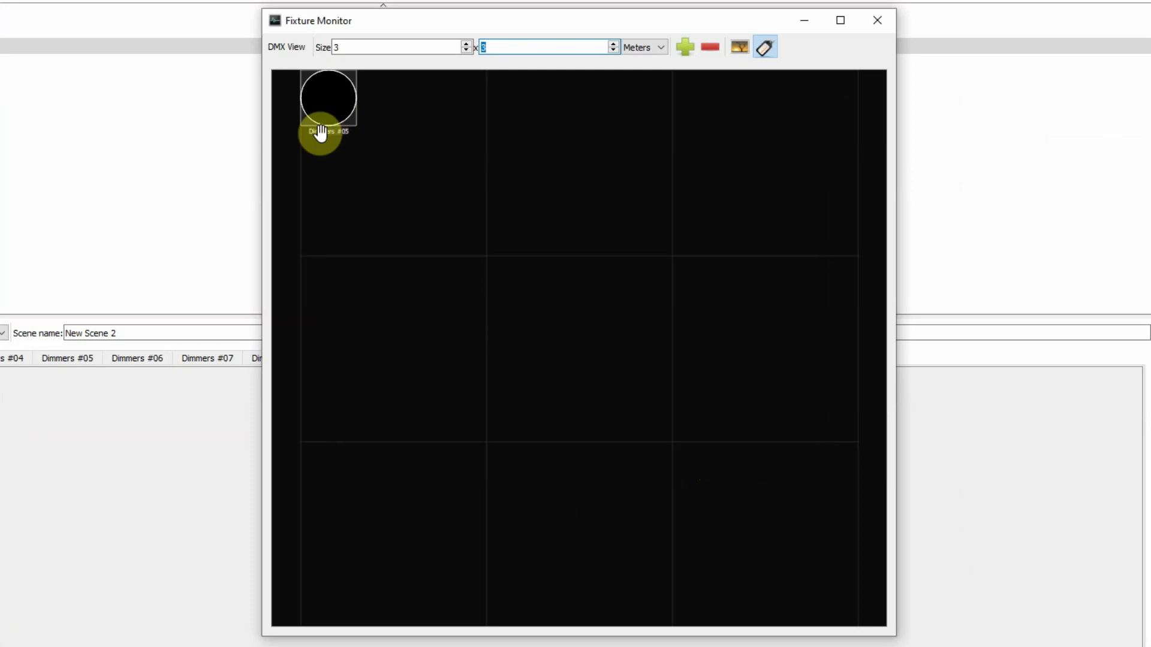
pyautogui.click(763, 48)
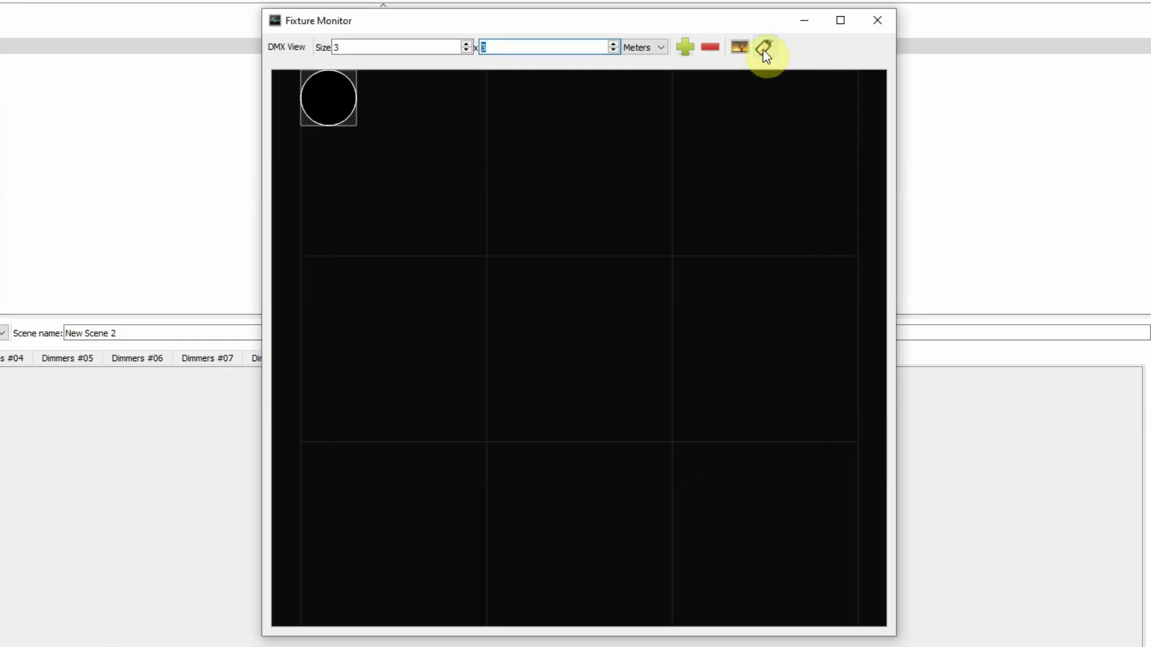
# Show the fixture labels and move Dimmers #05 to about 2.65 m horizontal and 1.69 m vertical
pyautogui.click(764, 49)
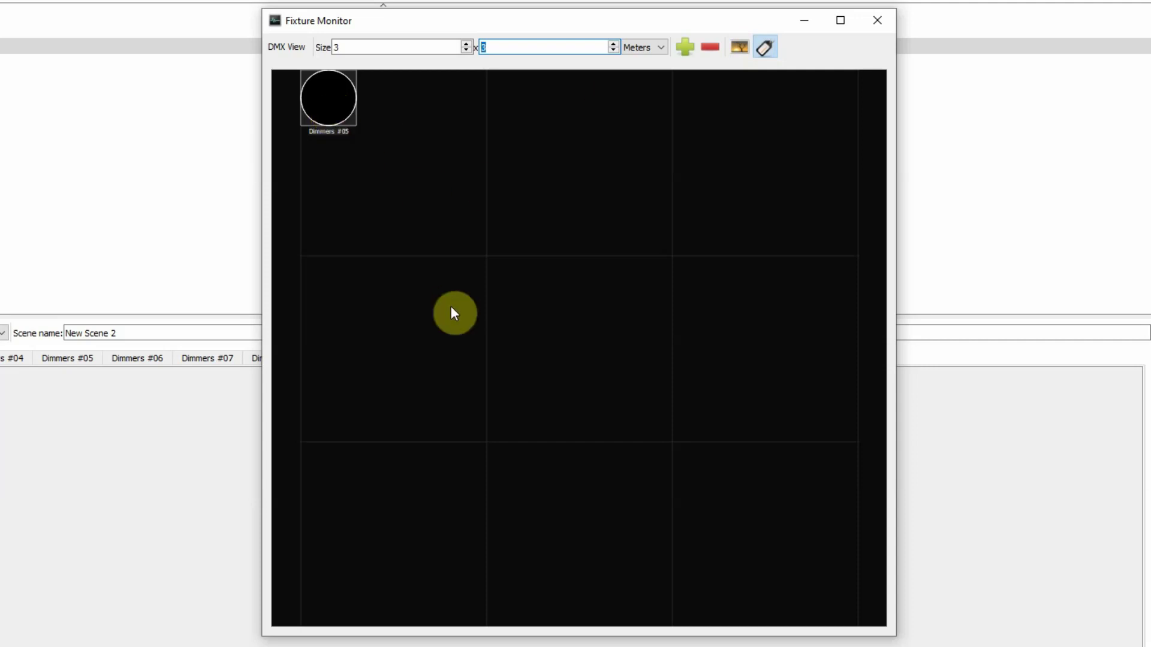
pyautogui.click(333, 112)
pyautogui.moveTo(333, 111); pyautogui.dragTo(825, 424)
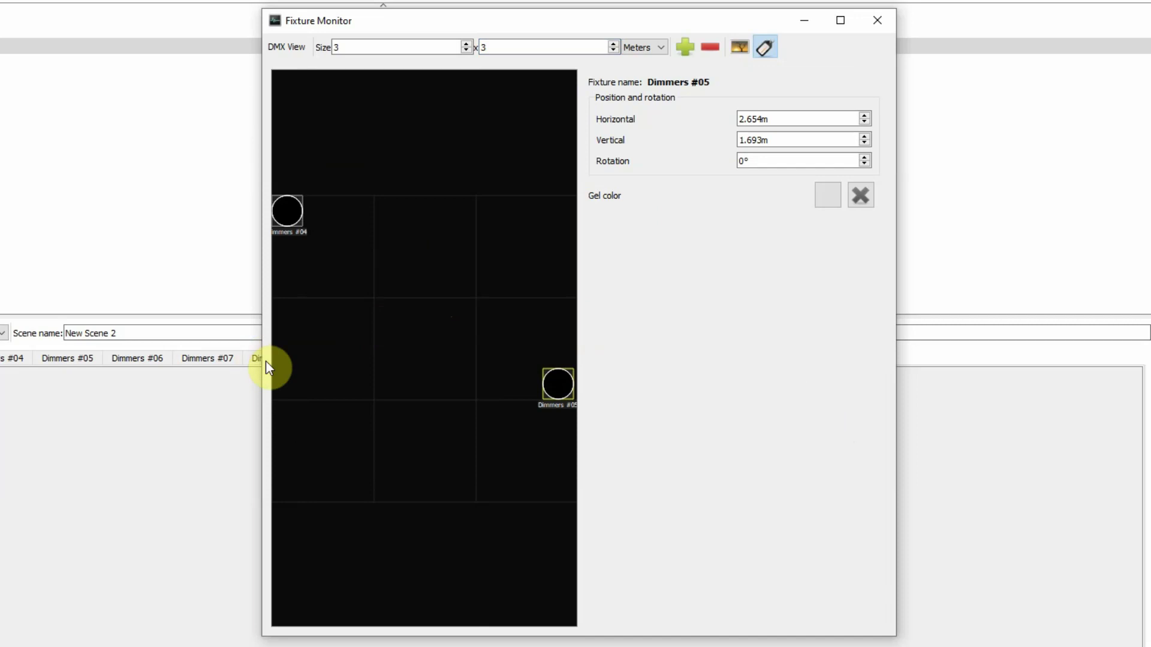
# Widen the fixture monitor and arrange Dimmers #01 through #04 in a row beside Dimmers #05, about 1.7 m vertical
pyautogui.moveTo(262, 367); pyautogui.dragTo(13, 396)
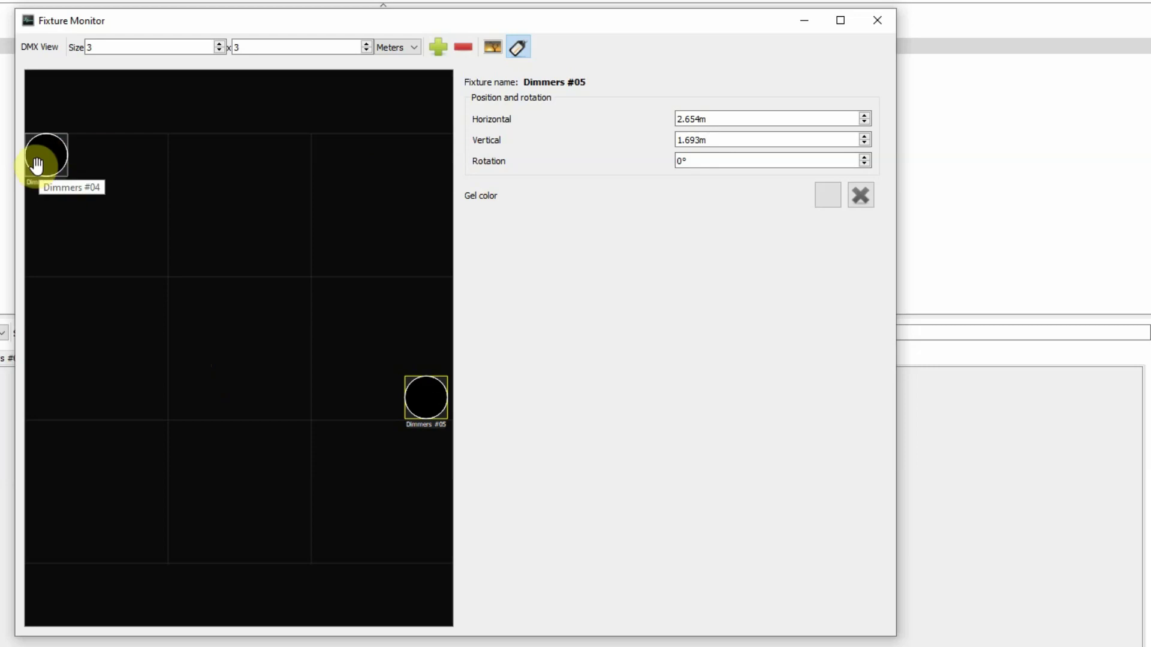
pyautogui.moveTo(37, 165); pyautogui.dragTo(303, 407)
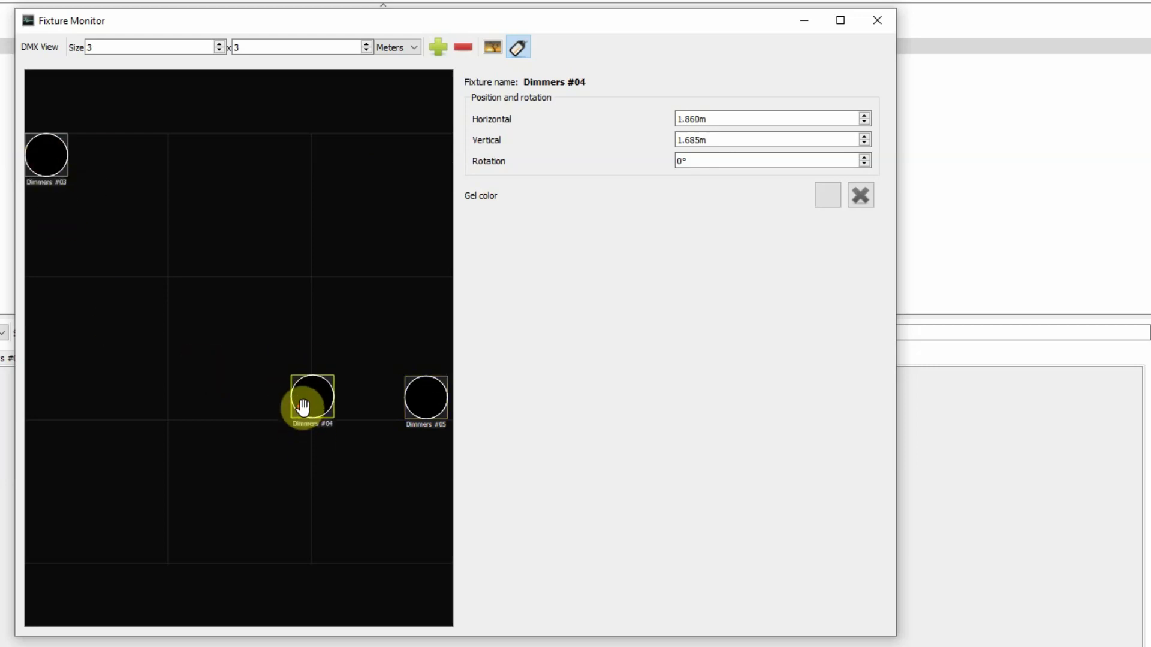
pyautogui.moveTo(39, 162); pyautogui.dragTo(199, 408)
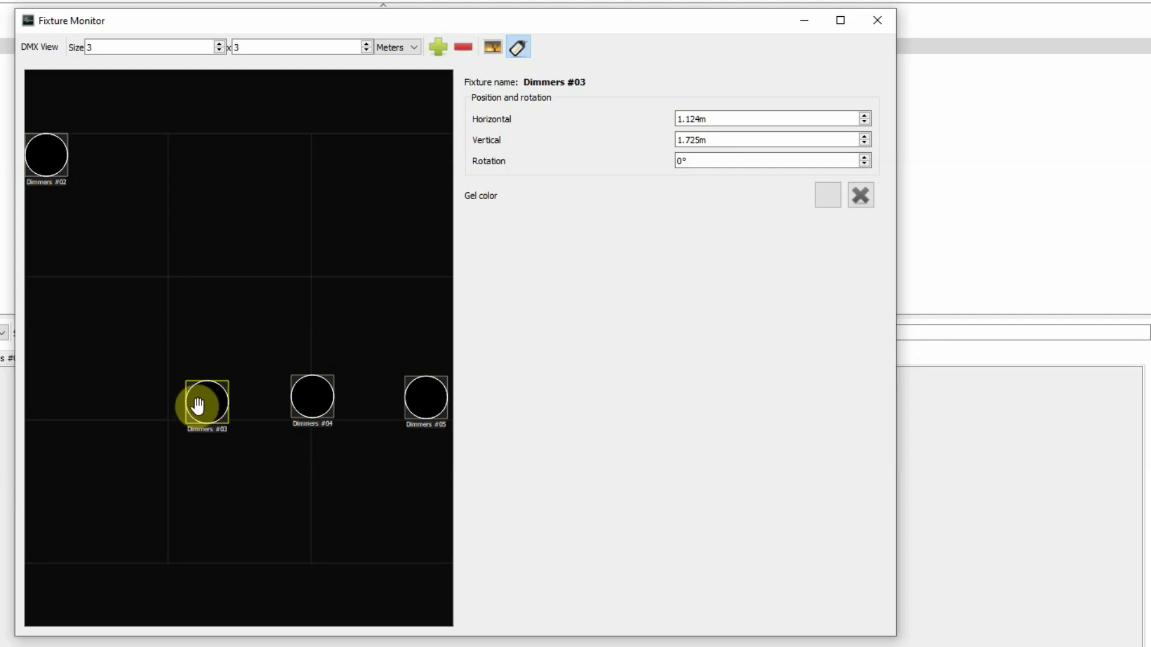
pyautogui.moveTo(43, 170); pyautogui.dragTo(58, 401)
pyautogui.moveTo(225, 426); pyautogui.dragTo(232, 404)
pyautogui.moveTo(126, 405); pyautogui.dragTo(147, 398)
pyautogui.moveTo(321, 411); pyautogui.dragTo(326, 413)
pyautogui.moveTo(232, 403); pyautogui.dragTo(239, 402)
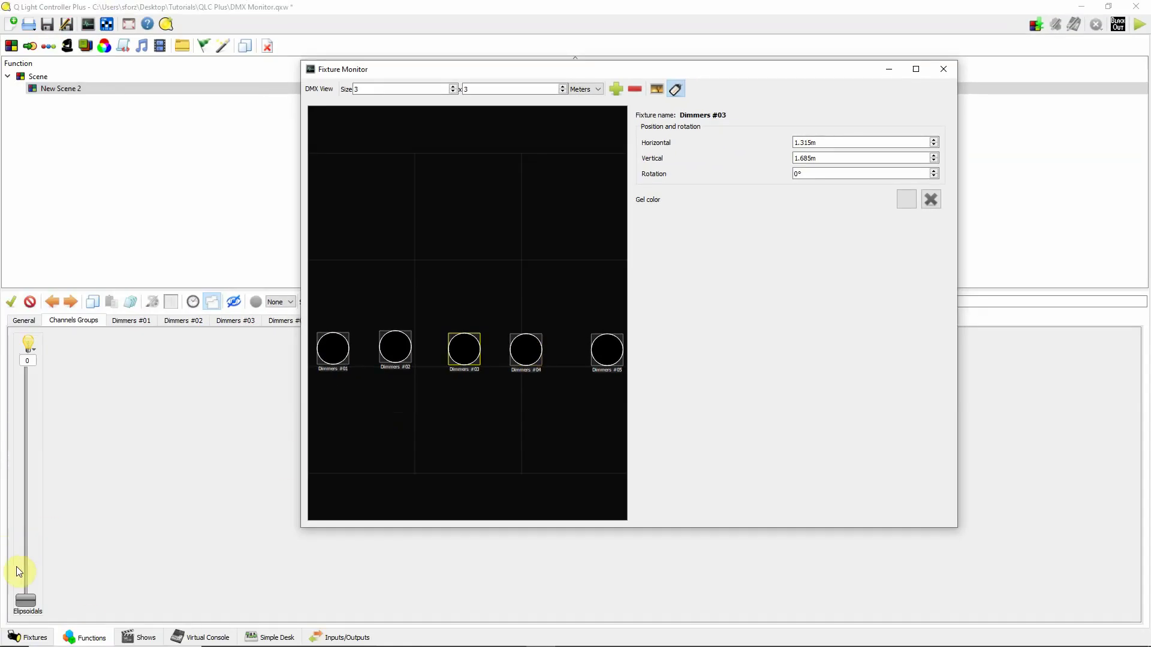
# Test the Elipsoidals group level against the 2D view and leave it at 0
pyautogui.moveTo(27, 595)
pyautogui.mouseDown()
pyautogui.moveTo(32, 383)
pyautogui.moveTo(27, 599)
pyautogui.mouseUp()
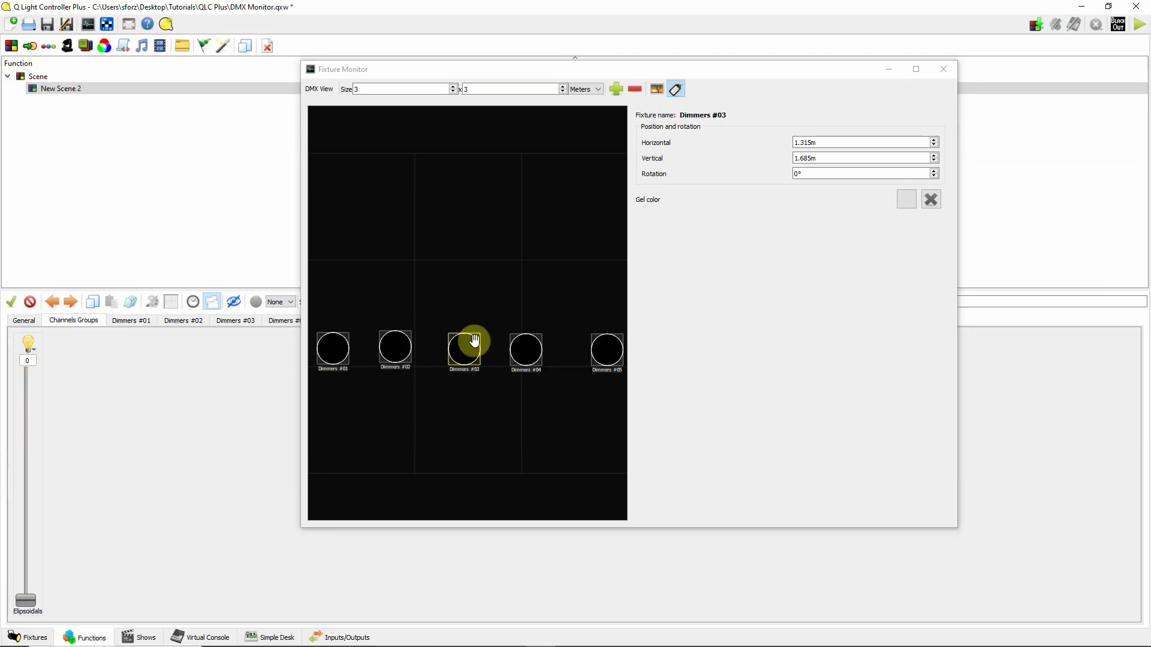
pyautogui.moveTo(27, 599)
pyautogui.mouseDown()
pyautogui.moveTo(35, 376)
pyautogui.moveTo(11, 510)
pyautogui.moveTo(11, 601)
pyautogui.mouseUp()
# Nudge Dimmers #01 to about 0.1 m horizontal and set its gel color to the pink custom color #ff5af7
pyautogui.click(341, 358)
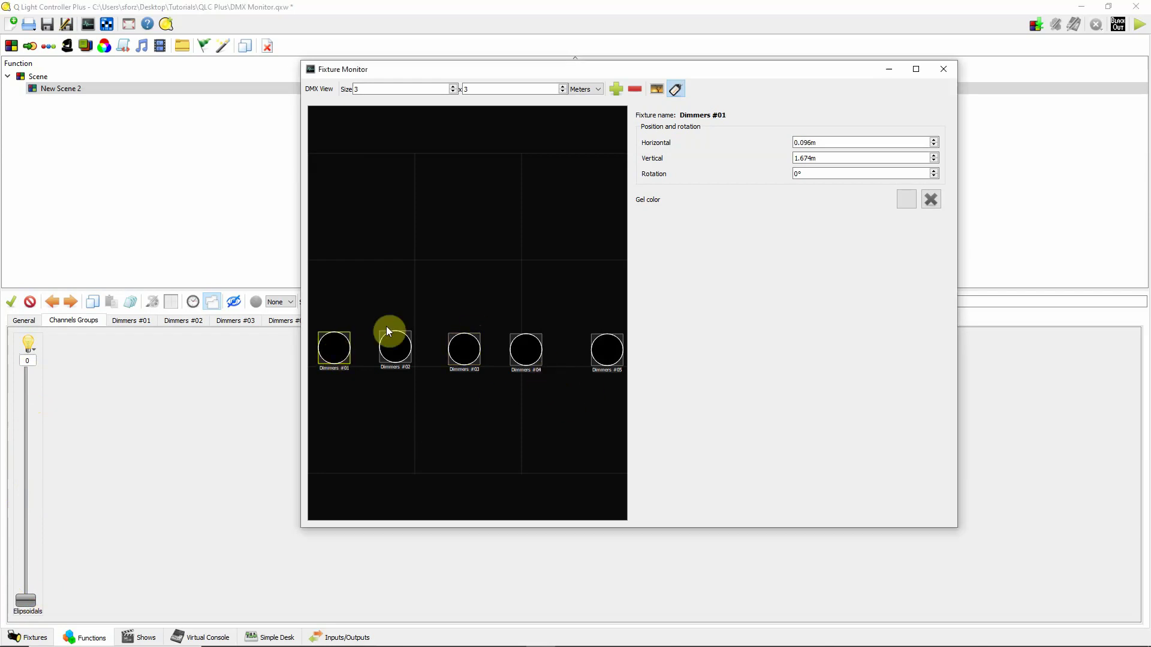
pyautogui.moveTo(332, 349); pyautogui.dragTo(337, 349)
pyautogui.click(906, 199)
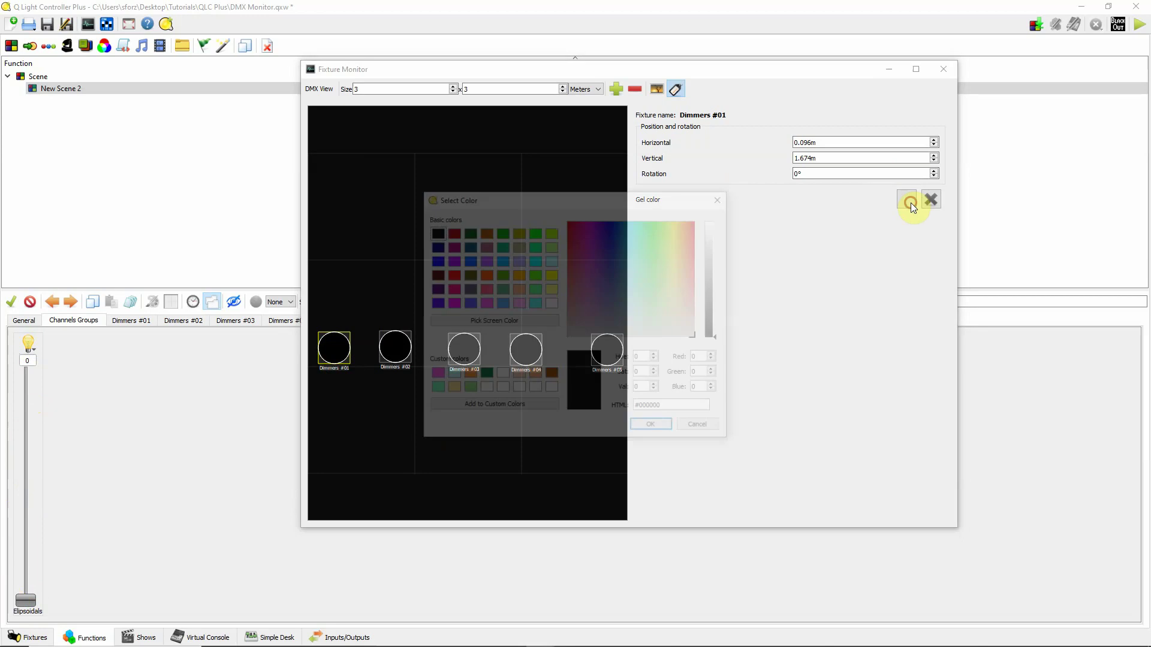
pyautogui.click(433, 375)
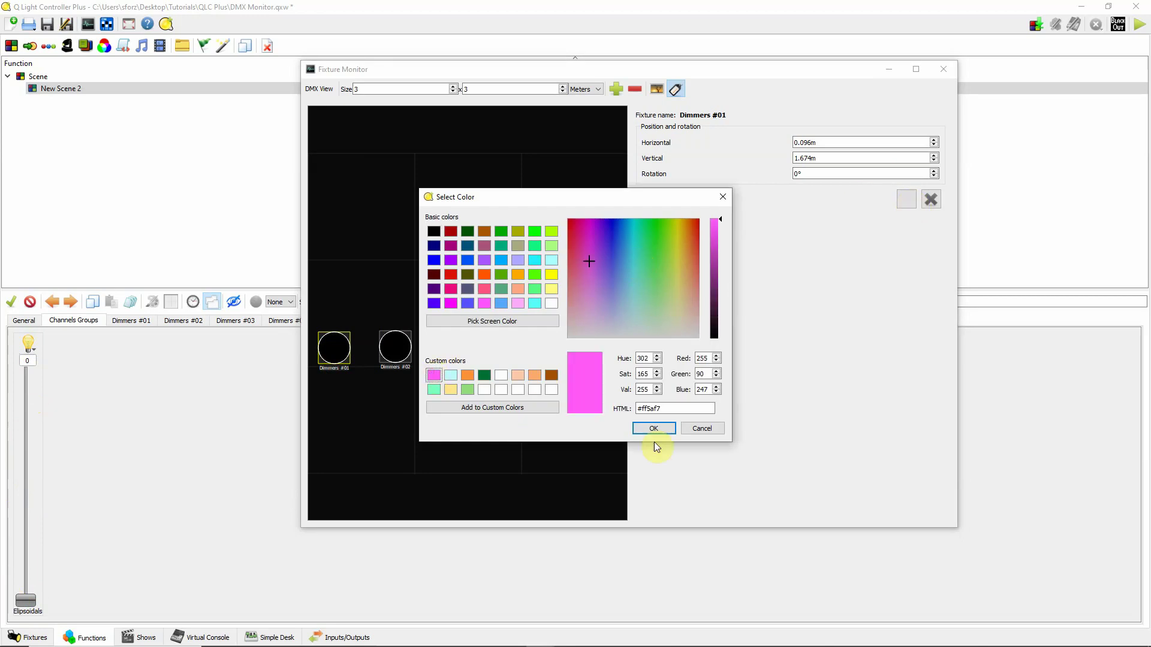
pyautogui.click(654, 428)
# Set the gel color of Dimmers #02 to the same pink custom color
pyautogui.click(396, 349)
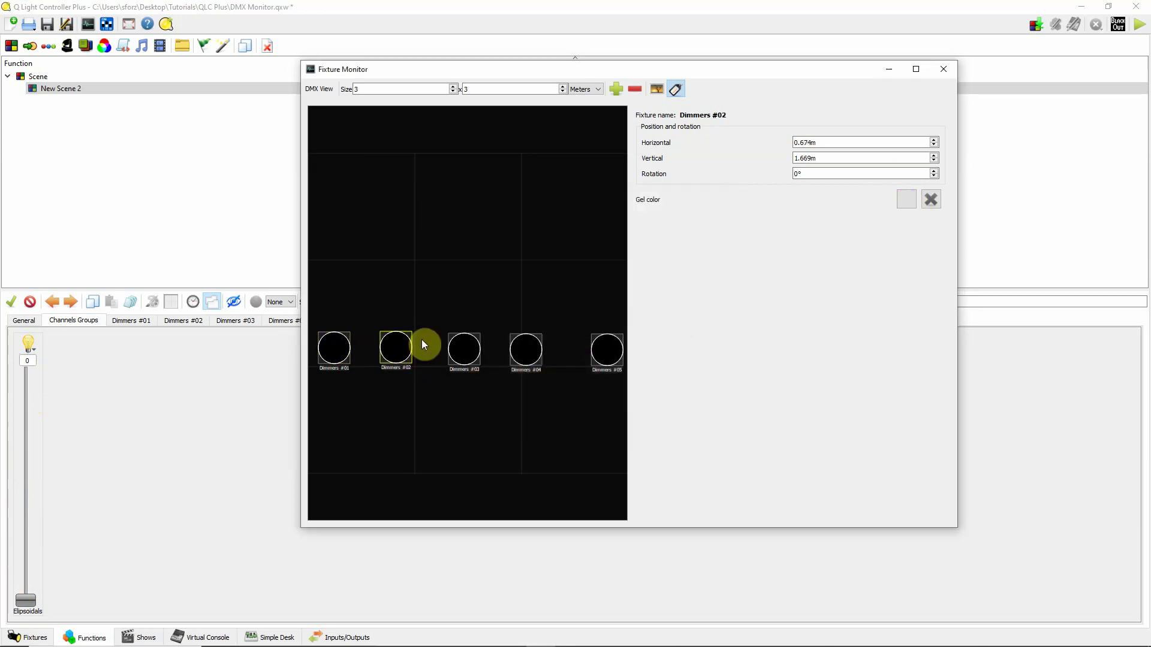
pyautogui.click(908, 199)
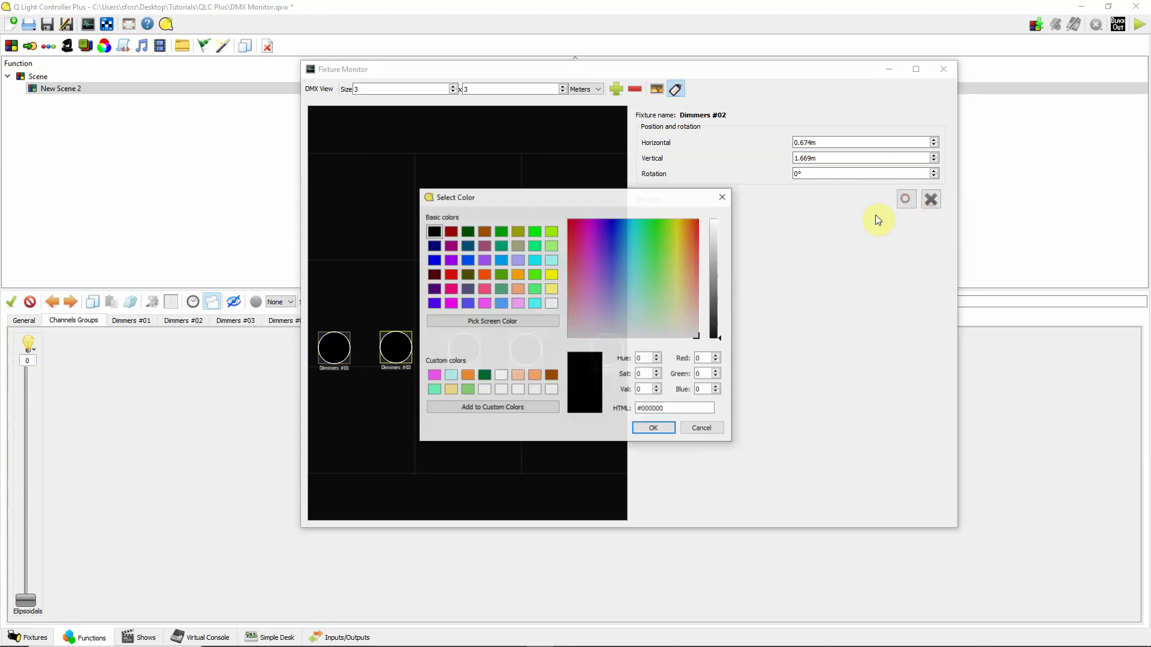
pyautogui.click(433, 375)
pyautogui.click(654, 428)
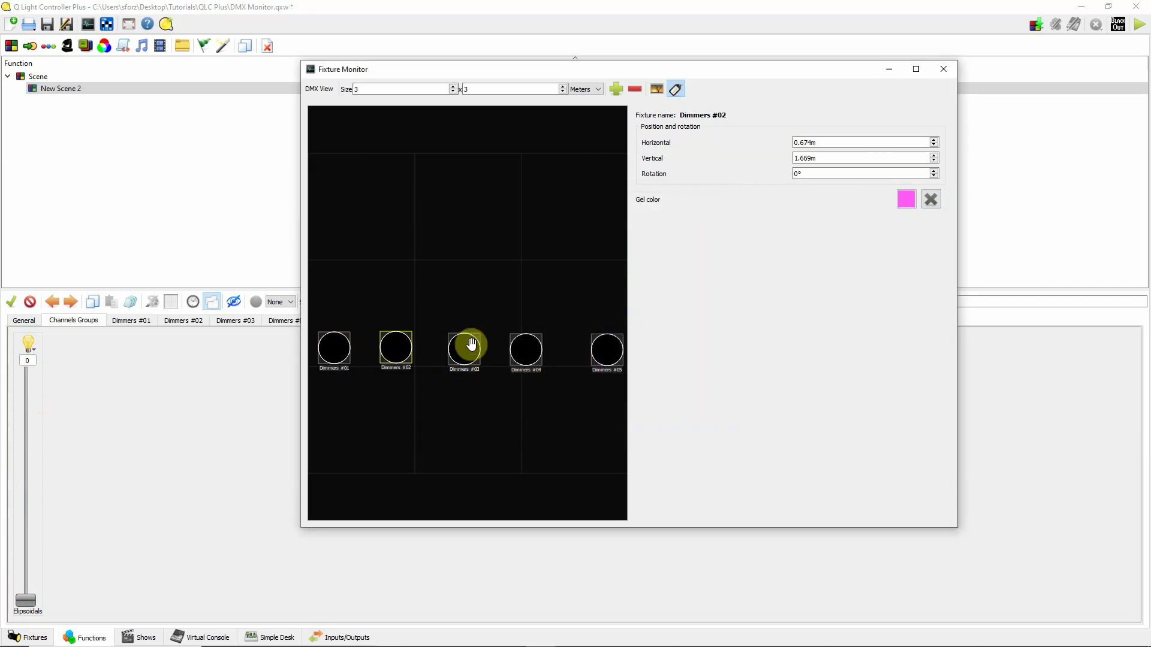
# Apply the pink gel color #ff5af7 to Dimmers #03, #04 and #05
pyautogui.click(471, 344)
pyautogui.click(906, 199)
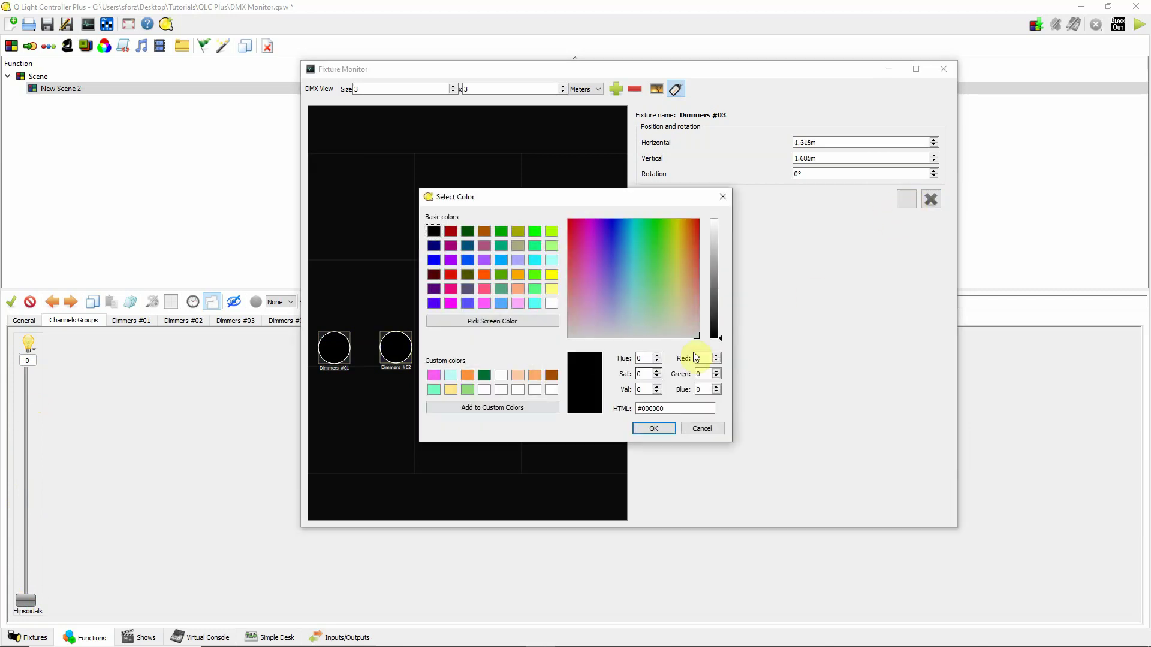
pyautogui.click(431, 375)
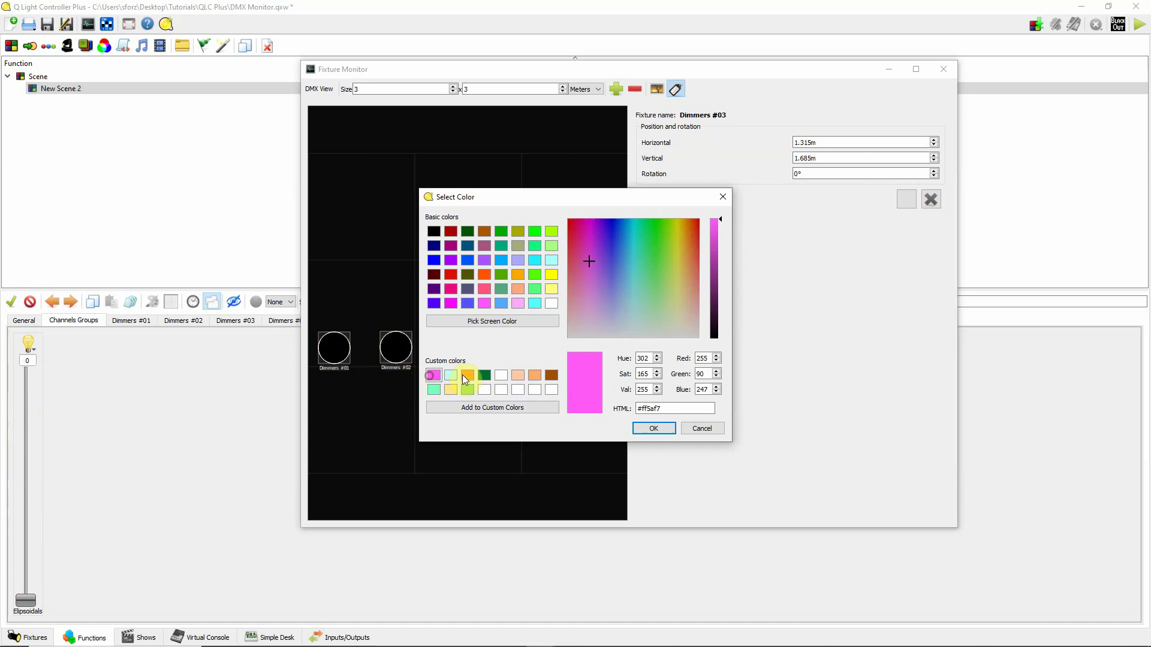
pyautogui.click(651, 428)
pyautogui.click(662, 427)
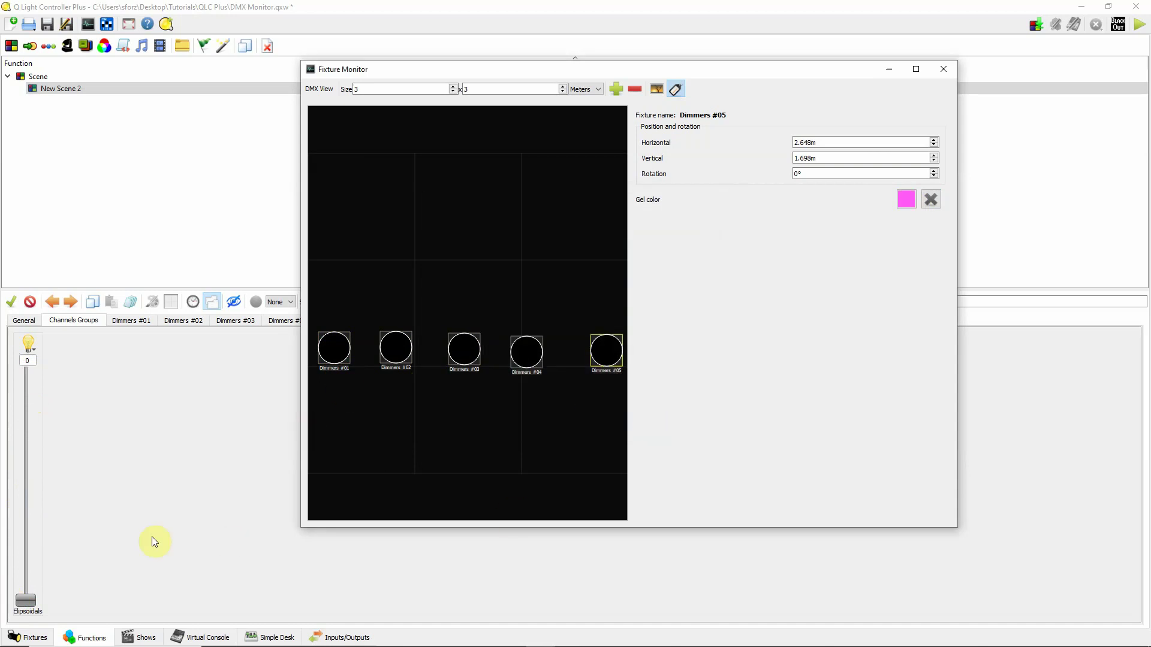
# Check the gel colors of Dimmers #01 through #05, raise the Elipsoidals group to 255, and deselect the fixtures
pyautogui.click(346, 356)
pyautogui.click(403, 343)
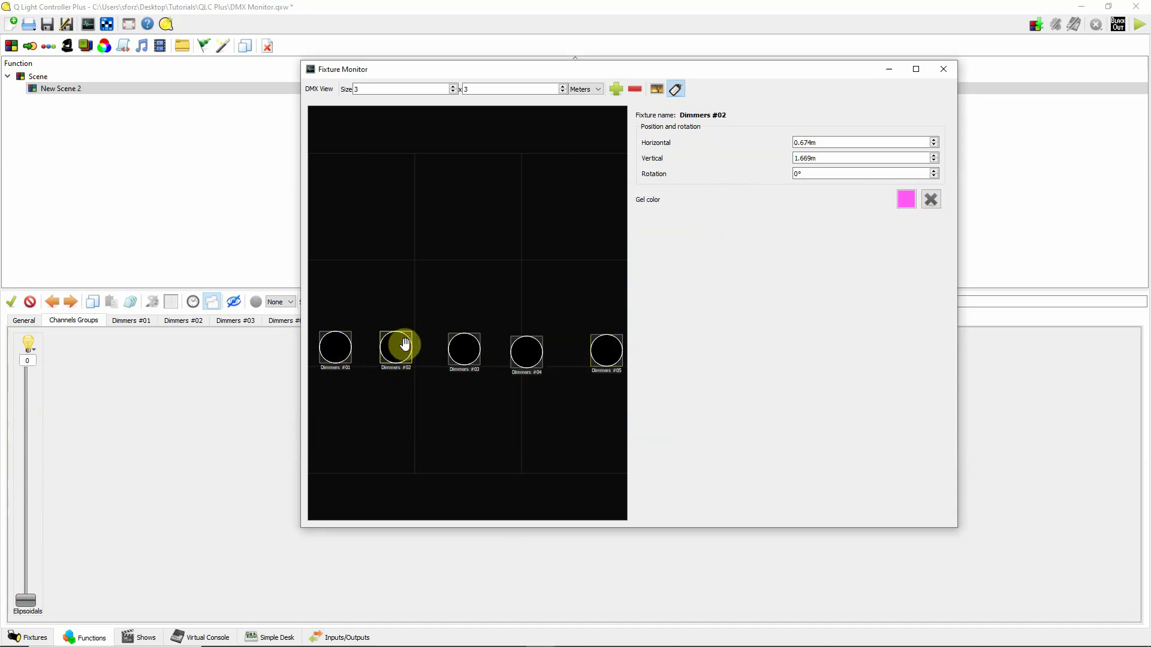
pyautogui.click(460, 352)
pyautogui.click(510, 356)
pyautogui.click(616, 340)
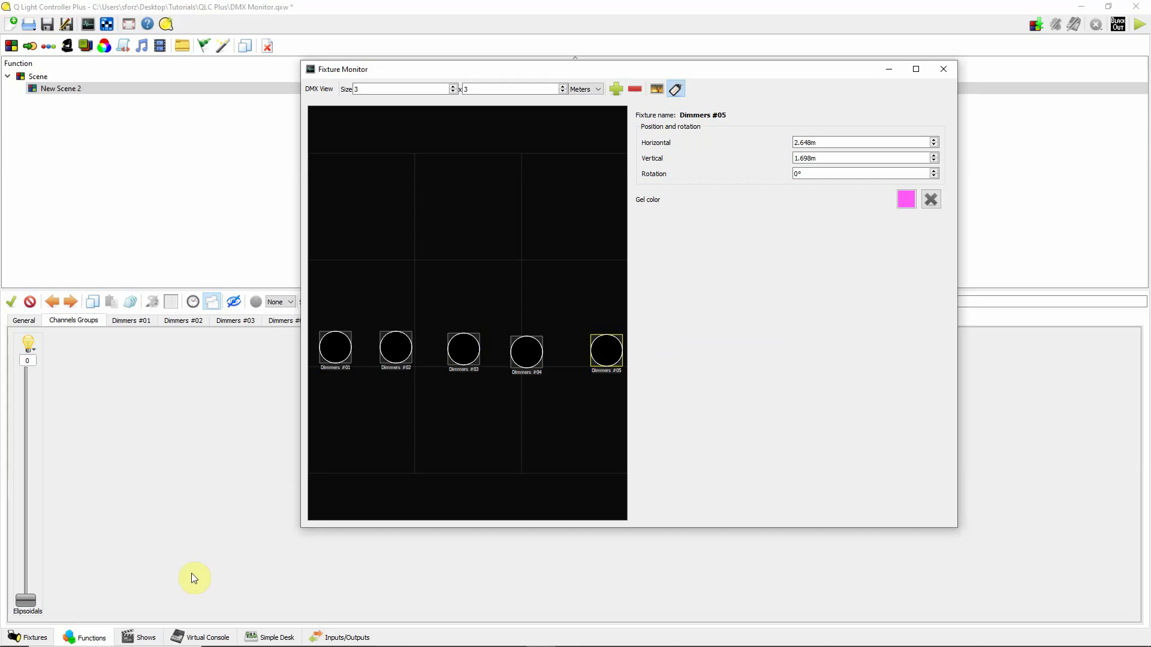
pyautogui.moveTo(29, 599); pyautogui.dragTo(68, 365)
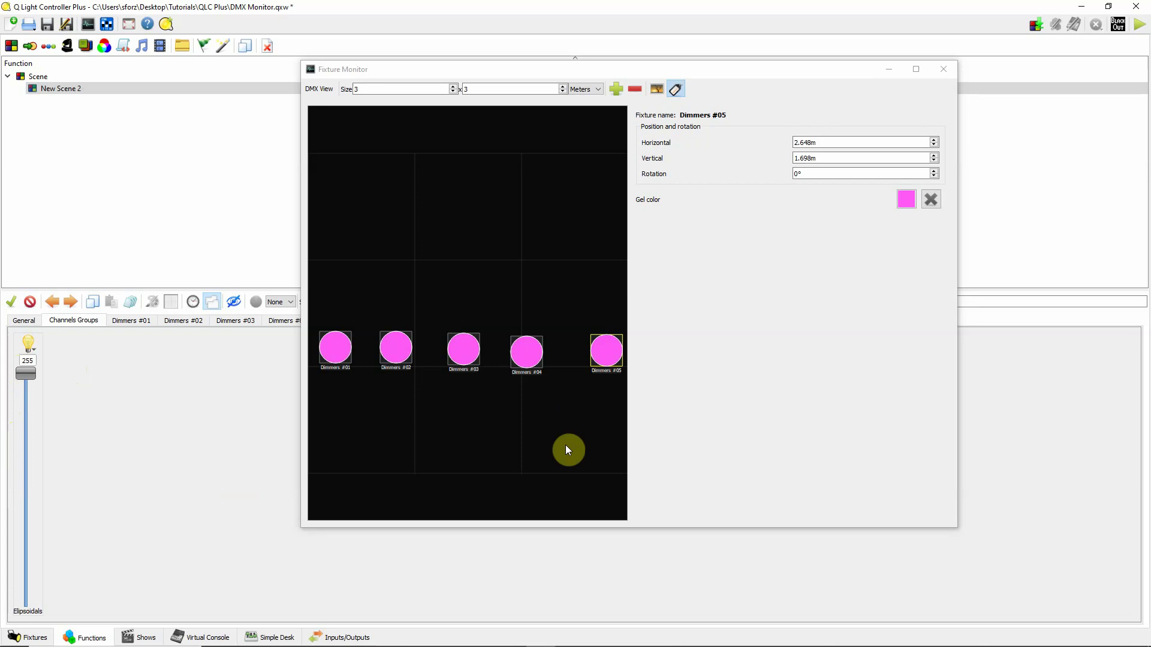
pyautogui.click(447, 259)
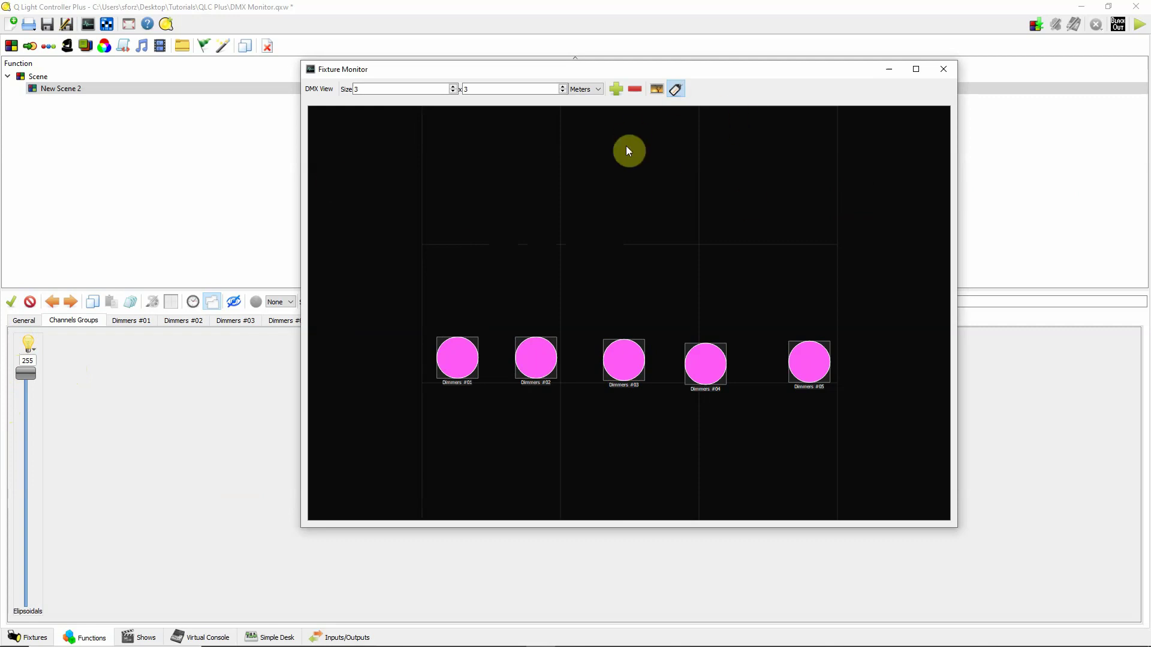
# Add the fixtures Dimmers #06 through Dimmers #10 to the 2D view
pyautogui.click(615, 89)
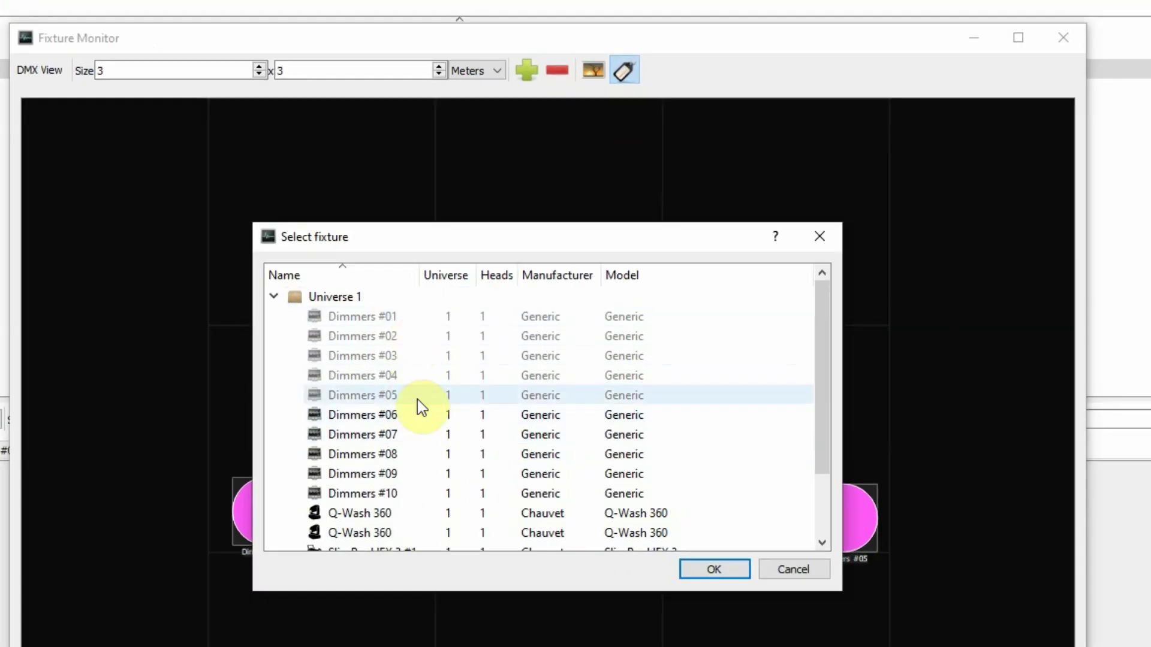
pyautogui.scroll(-1, 816, 407)
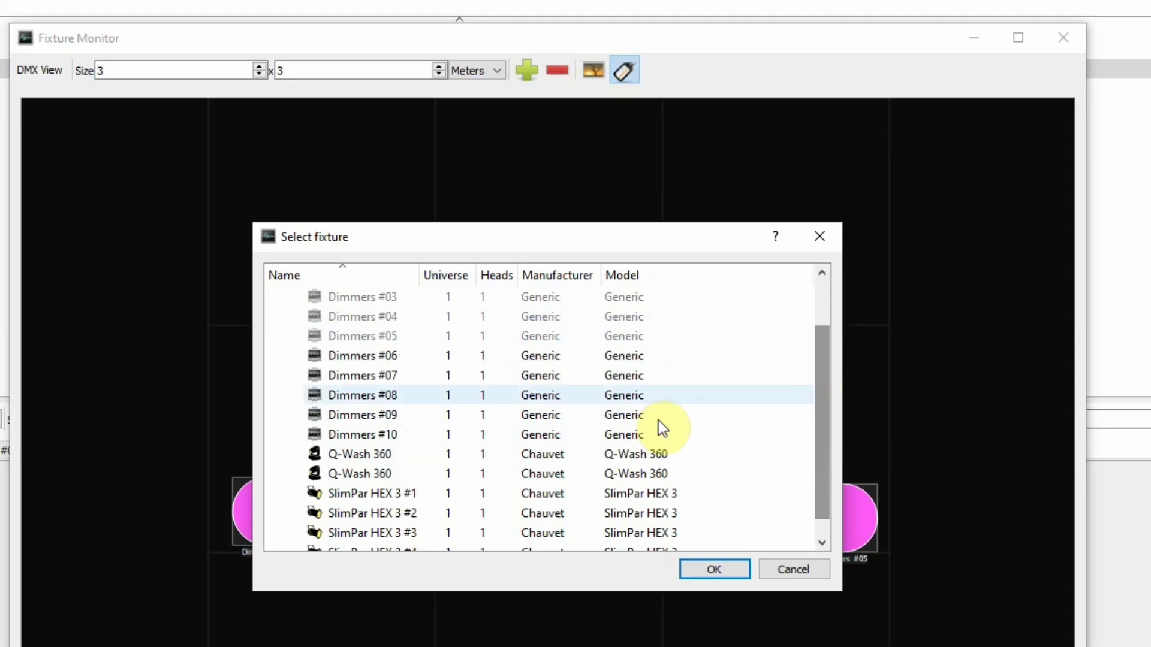
pyautogui.click(423, 358)
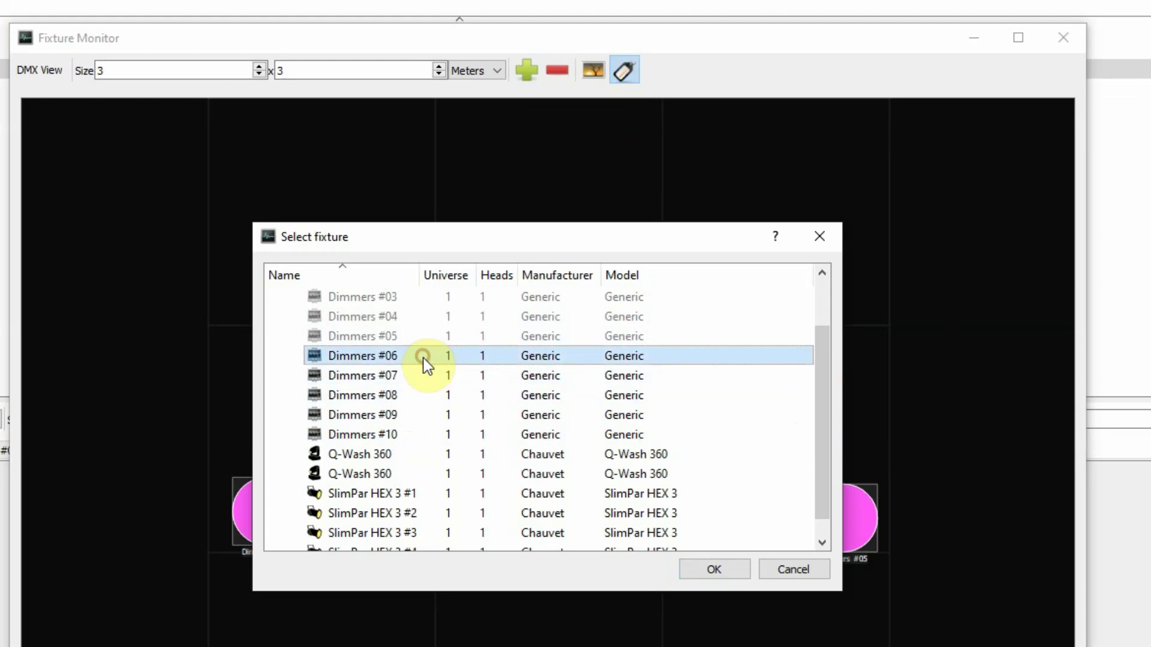
pyautogui.keyDown('shift'); pyautogui.click(414, 434); pyautogui.keyUp('shift')
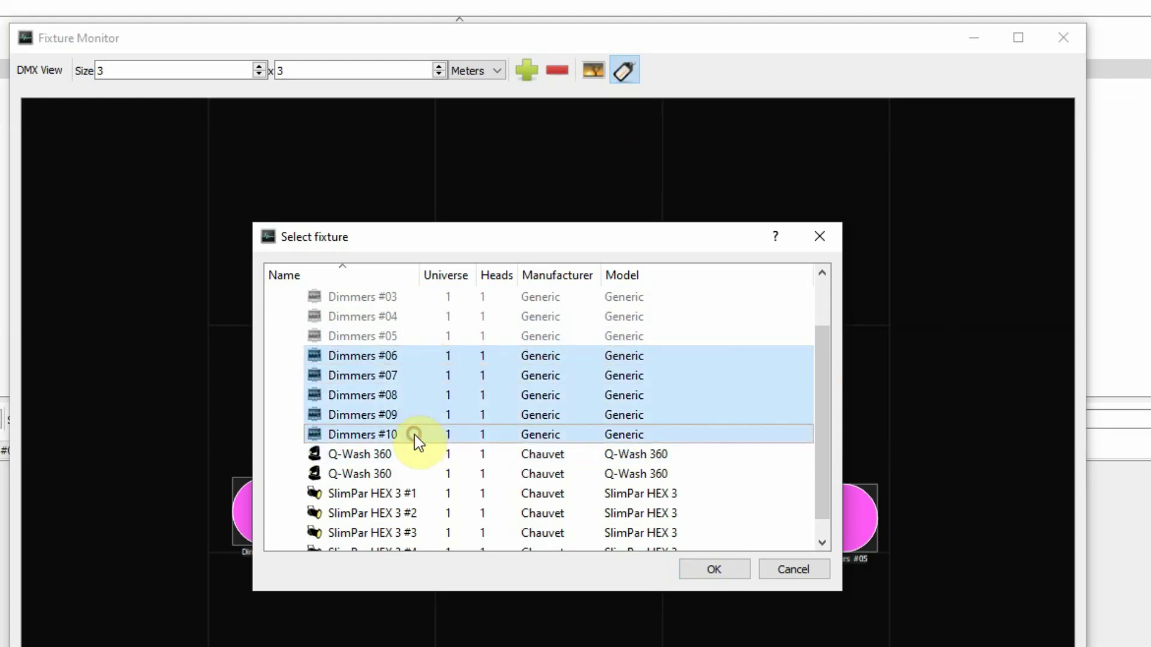
pyautogui.click(736, 567)
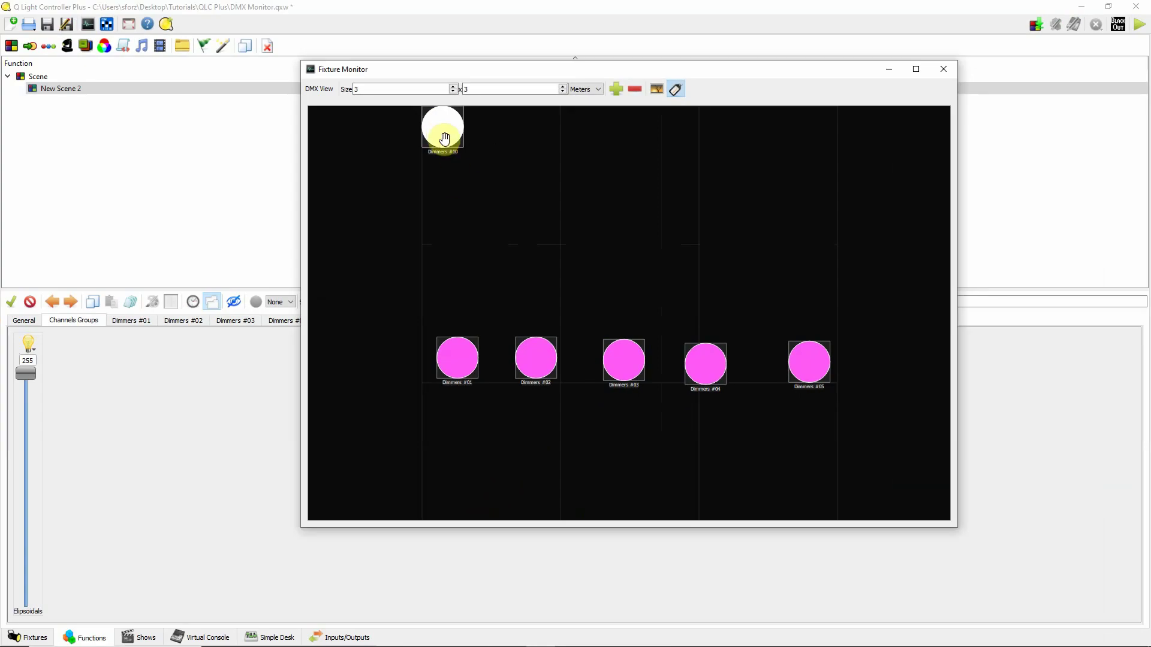
# Arrange Dimmers #06 through #10 in a row above the pink fixtures, about 0.9 m vertical, with a pale yellow gel color
pyautogui.moveTo(442, 133); pyautogui.dragTo(822, 256)
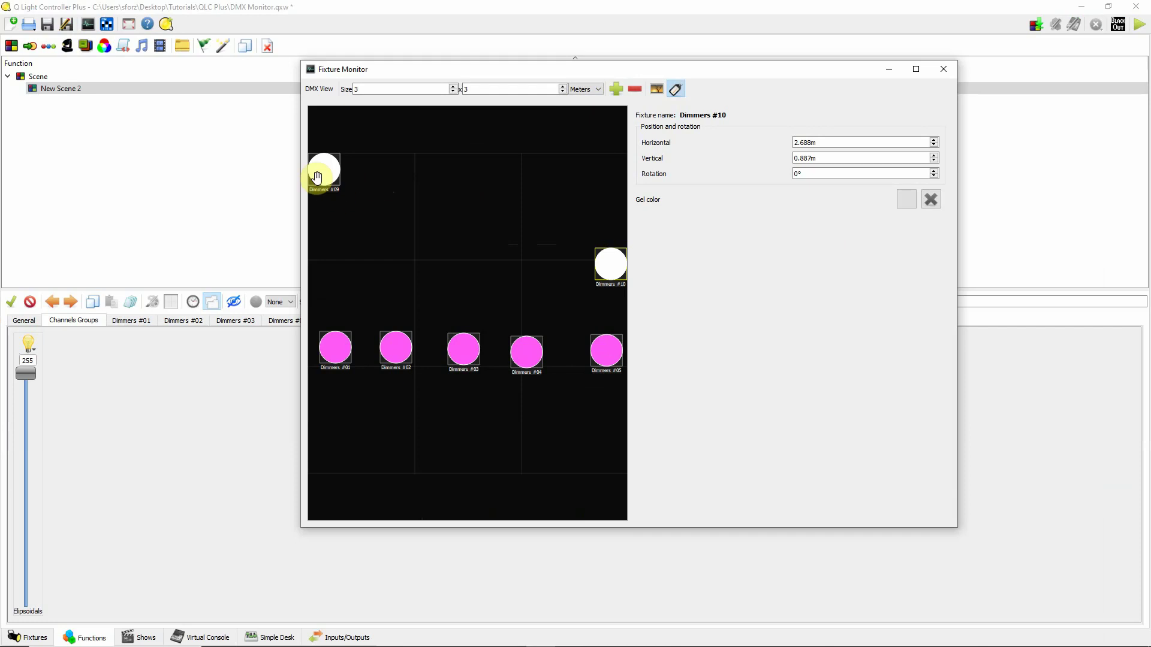
pyautogui.moveTo(320, 169); pyautogui.dragTo(396, 265)
pyautogui.moveTo(324, 171); pyautogui.dragTo(329, 264)
pyautogui.click(457, 257)
pyautogui.click(575, 204)
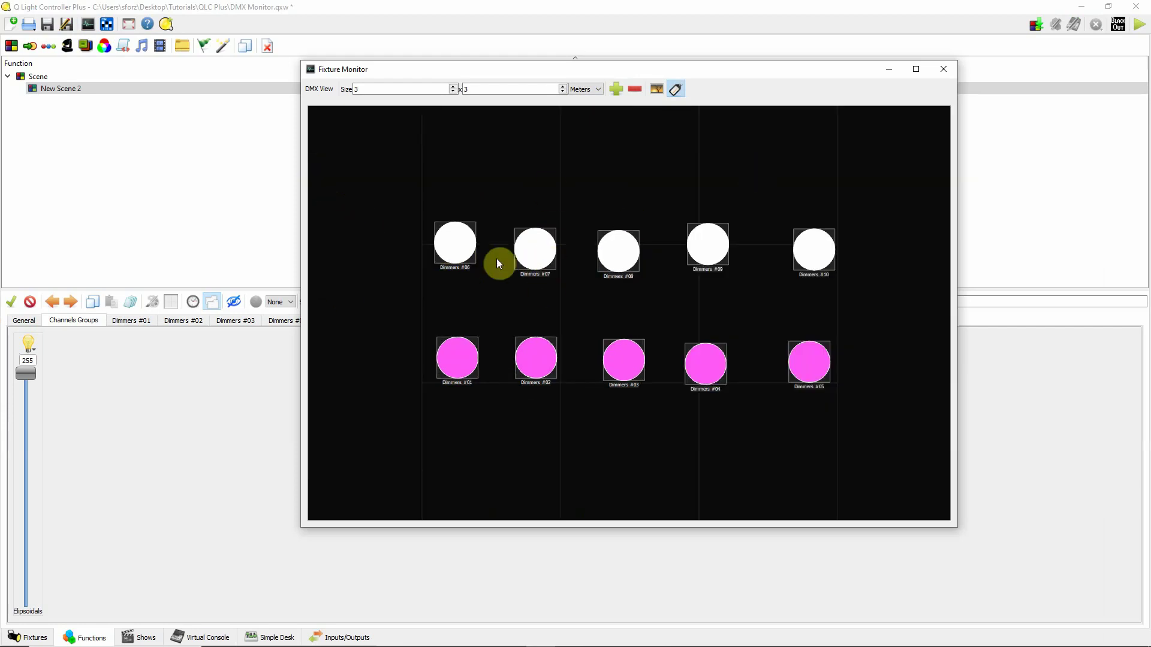
pyautogui.moveTo(455, 247); pyautogui.dragTo(440, 255)
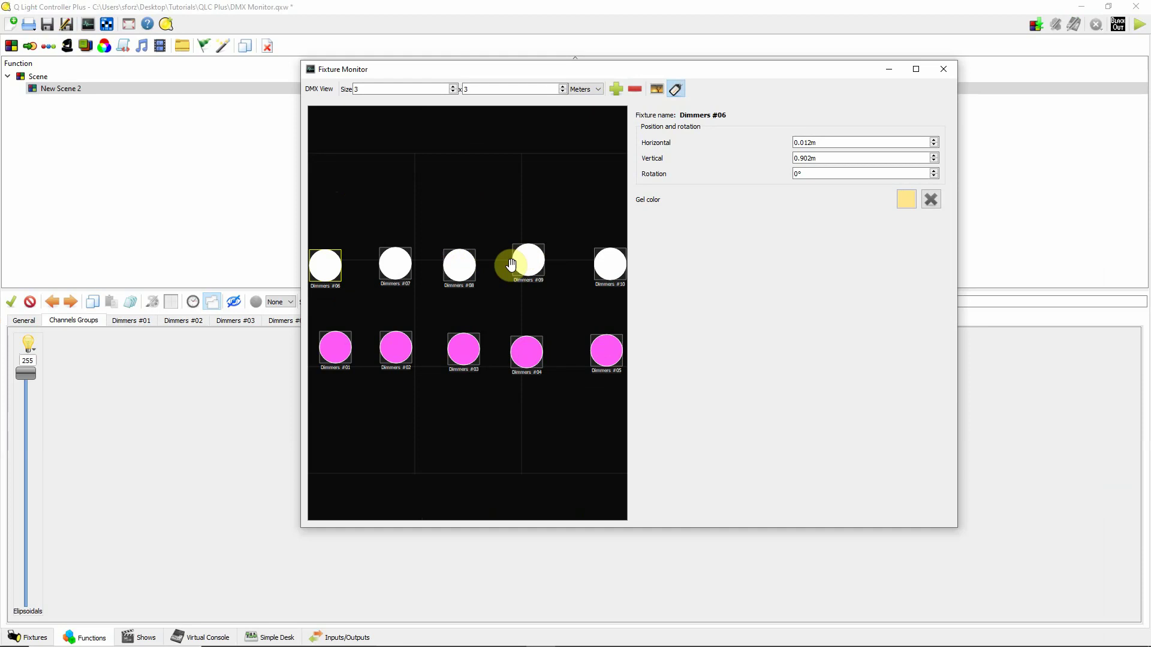
pyautogui.moveTo(529, 277); pyautogui.dragTo(527, 283)
# Lower the Elipsoidals group to 0, raise it back to 255, and deselect the fixture in the 2D view
pyautogui.moveTo(26, 373); pyautogui.dragTo(2, 637)
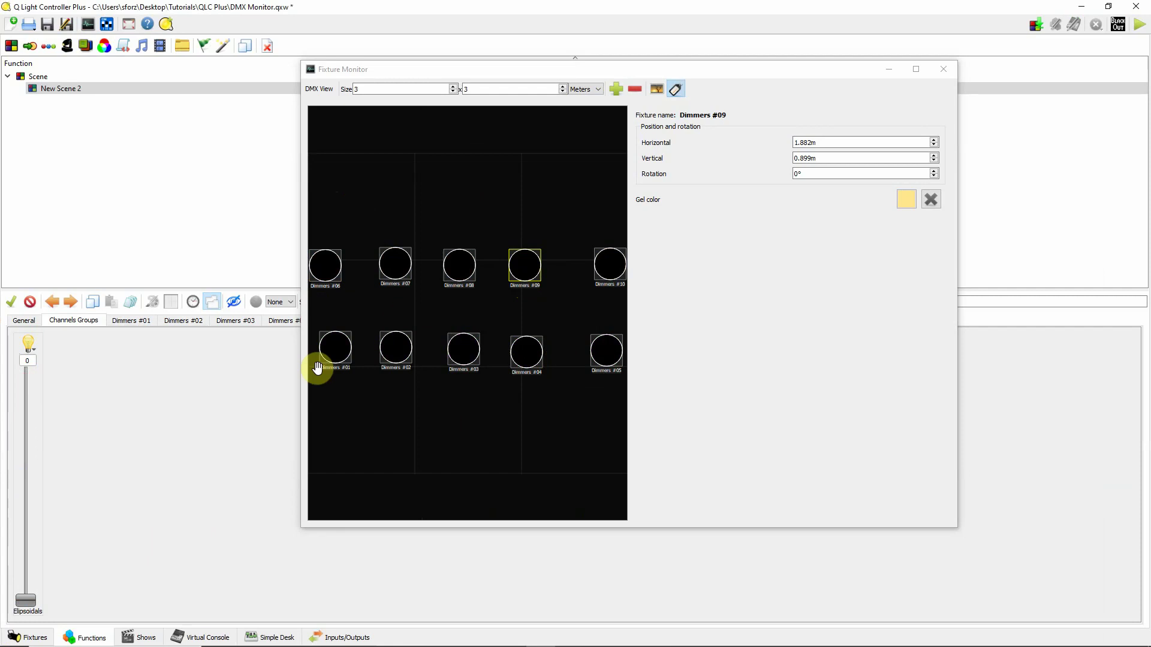
pyautogui.moveTo(26, 600); pyautogui.dragTo(65, 337)
pyautogui.click(465, 173)
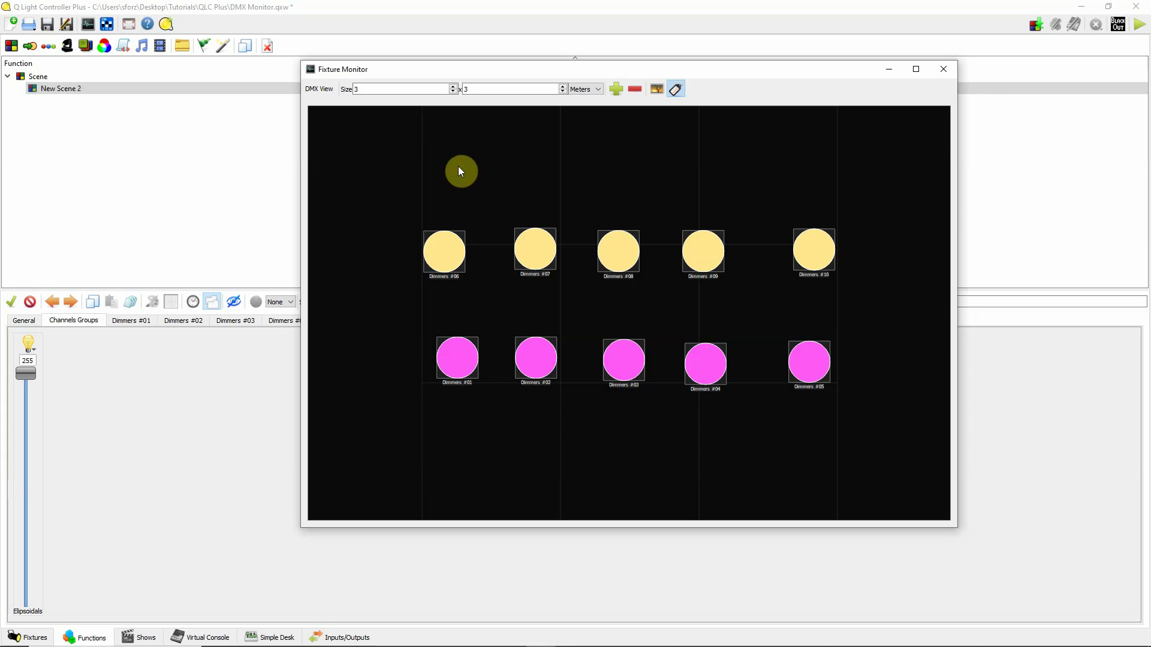
# Hide the fixture labels, shrink the fixture monitor window, and move it clear of the scene's channel faders
pyautogui.moveTo(300, 527); pyautogui.dragTo(521, 398)
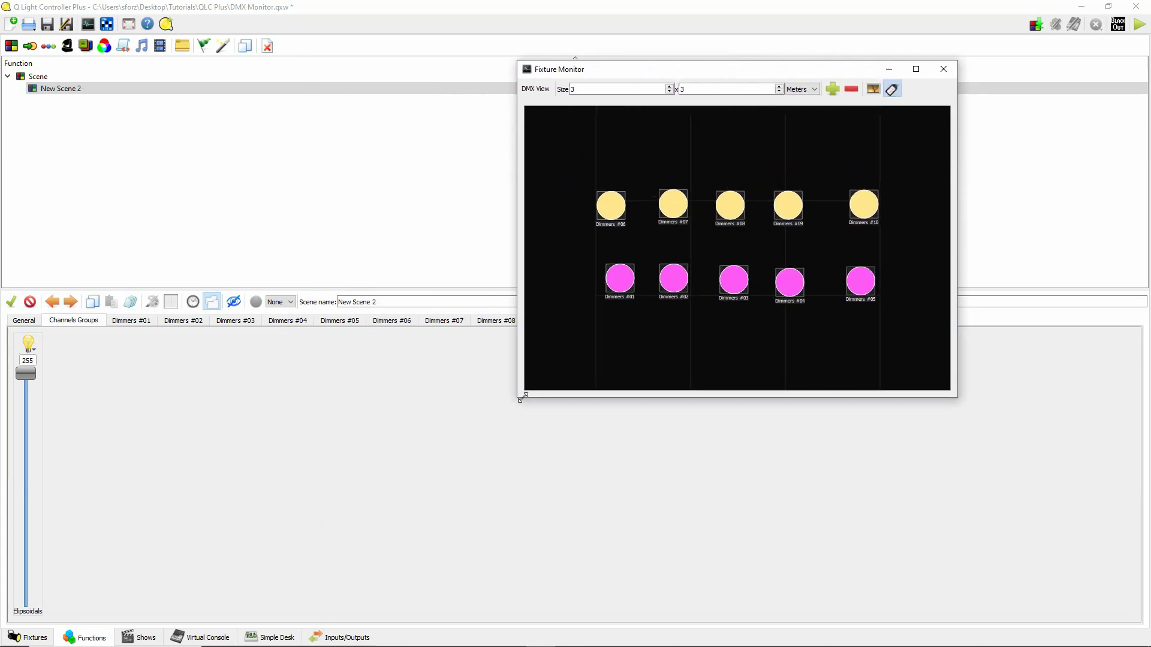
pyautogui.click(891, 90)
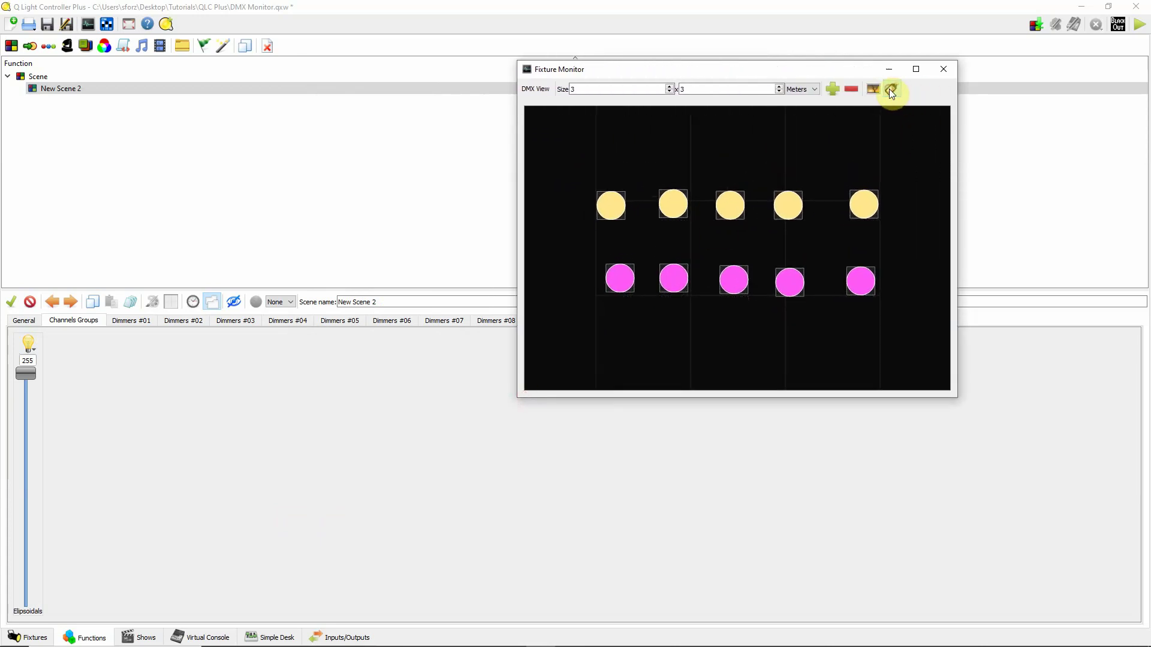
pyautogui.click(522, 397)
pyautogui.moveTo(521, 400); pyautogui.dragTo(723, 334)
pyautogui.moveTo(871, 74); pyautogui.dragTo(896, 227)
# Lower the Elipsoidals group to 0 and show all the scene's dimmer faders together in a single view
pyautogui.moveTo(26, 373); pyautogui.dragTo(9, 632)
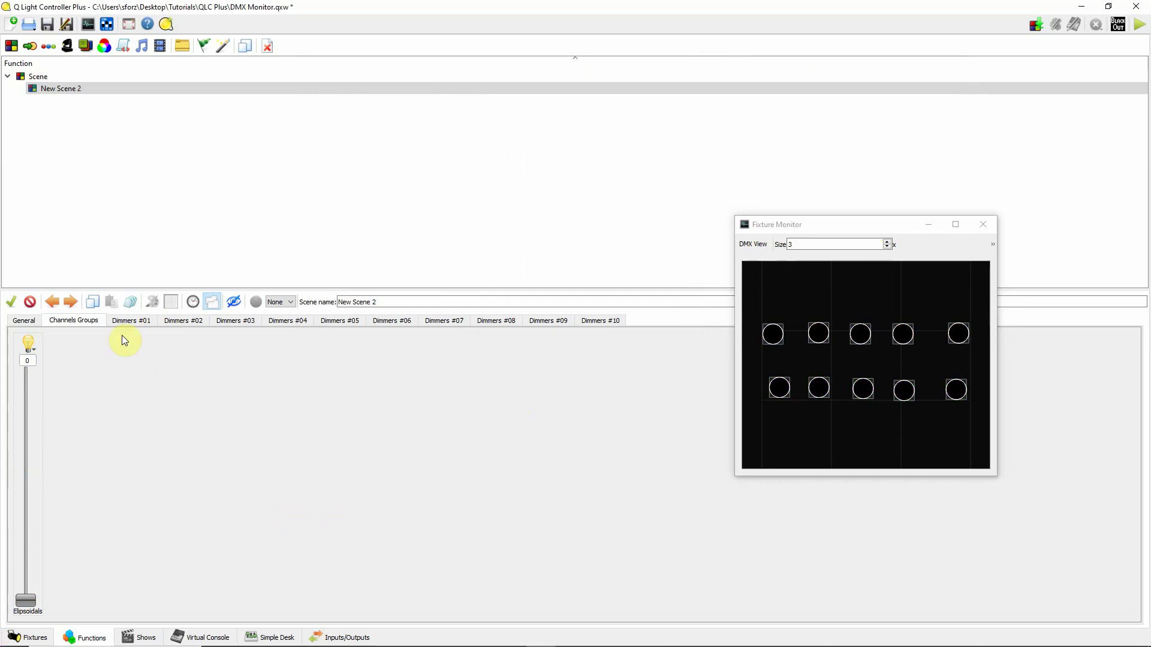
pyautogui.click(143, 323)
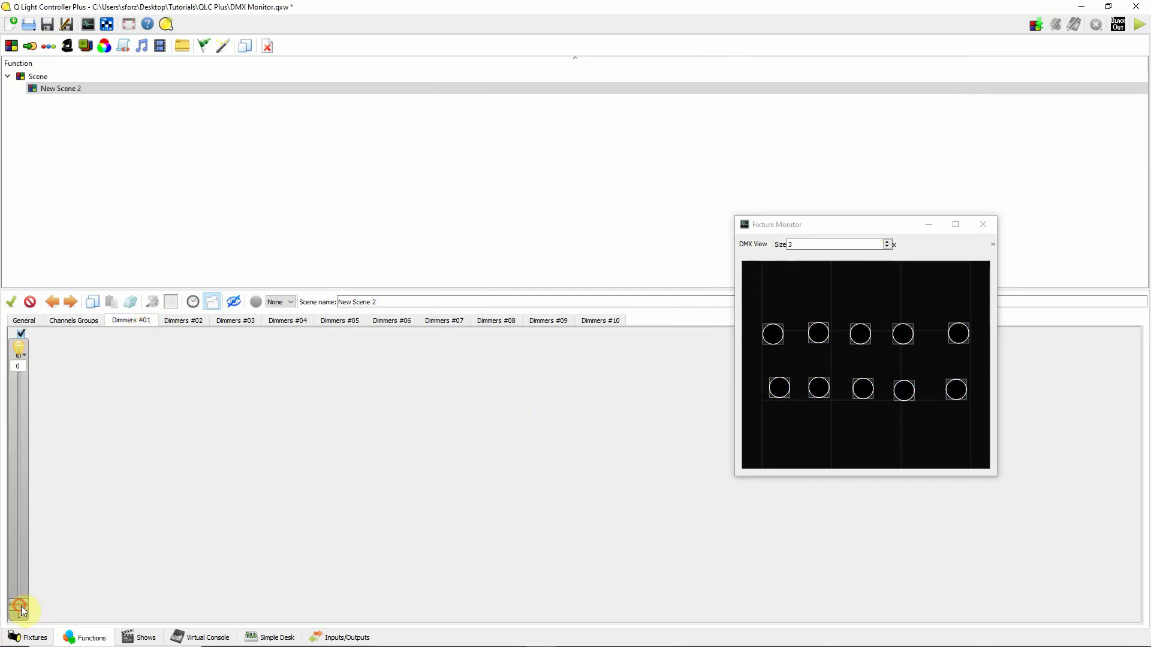
pyautogui.moveTo(21, 610); pyautogui.dragTo(18, 645)
pyautogui.click(196, 322)
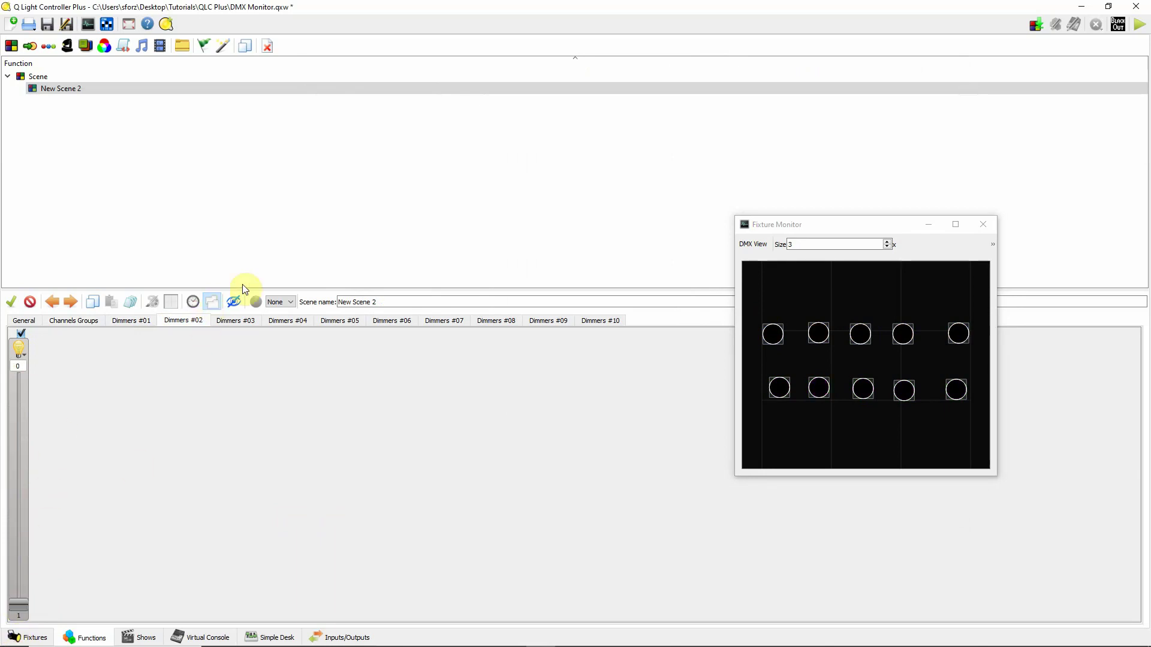
pyautogui.click(211, 302)
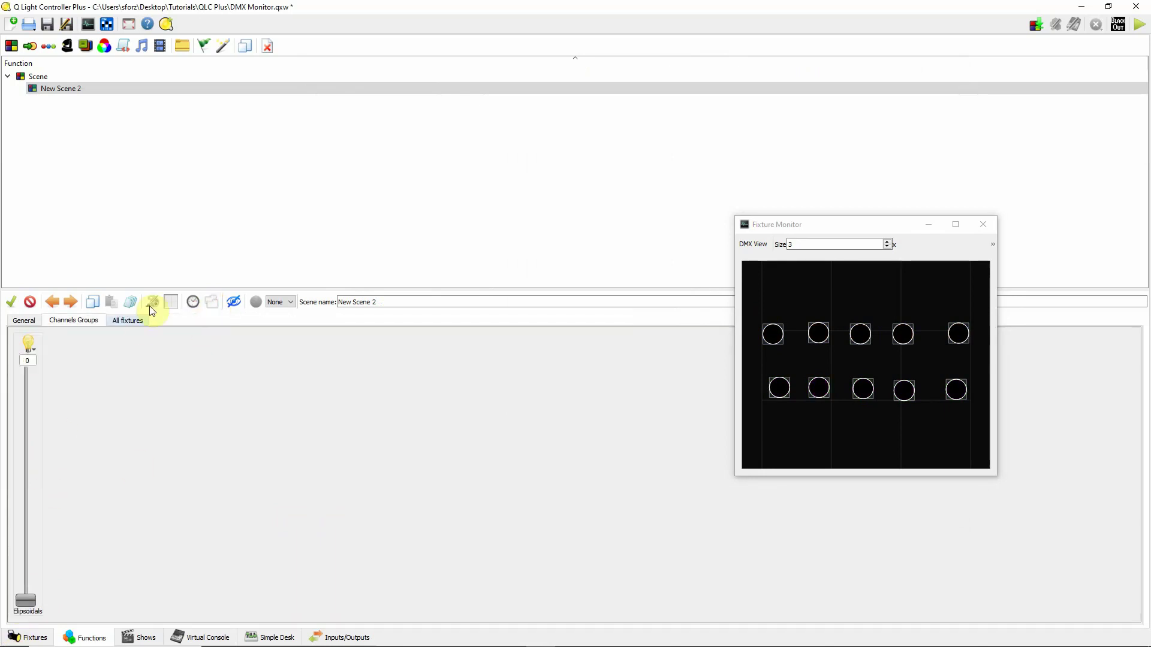
pyautogui.click(136, 323)
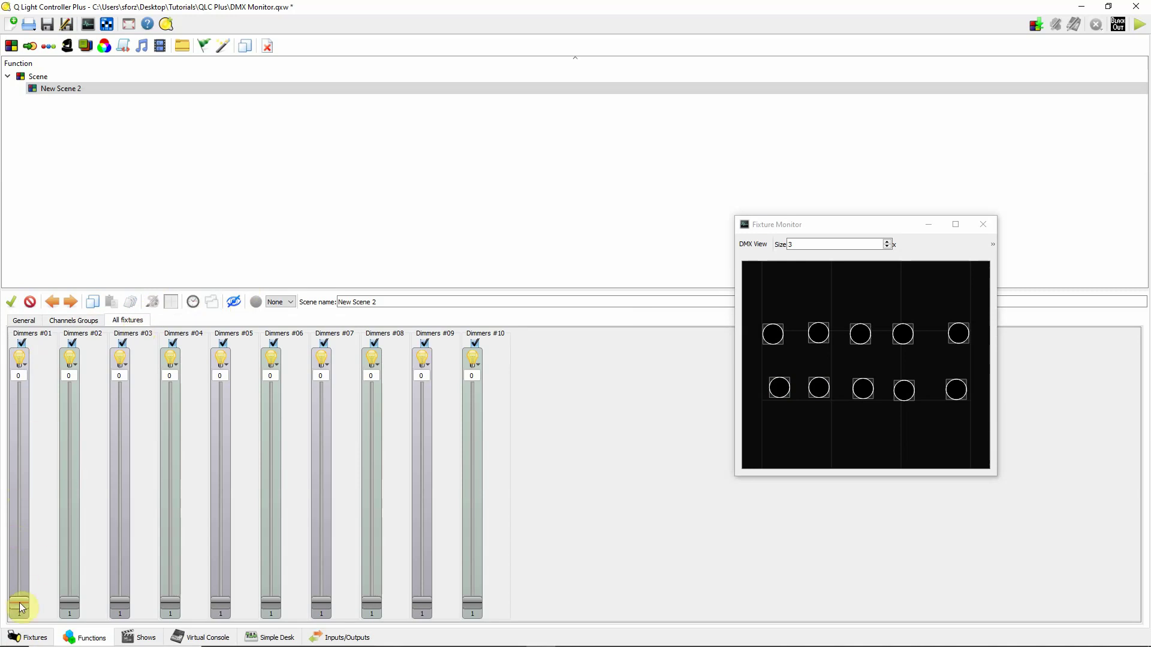
# Set Dimmers #01 to about 138, Dimmers #02 to 255, and Dimmers #06 to about 193, leaving Dimmers #05 at 0
pyautogui.moveTo(19, 602); pyautogui.dragTo(49, 484)
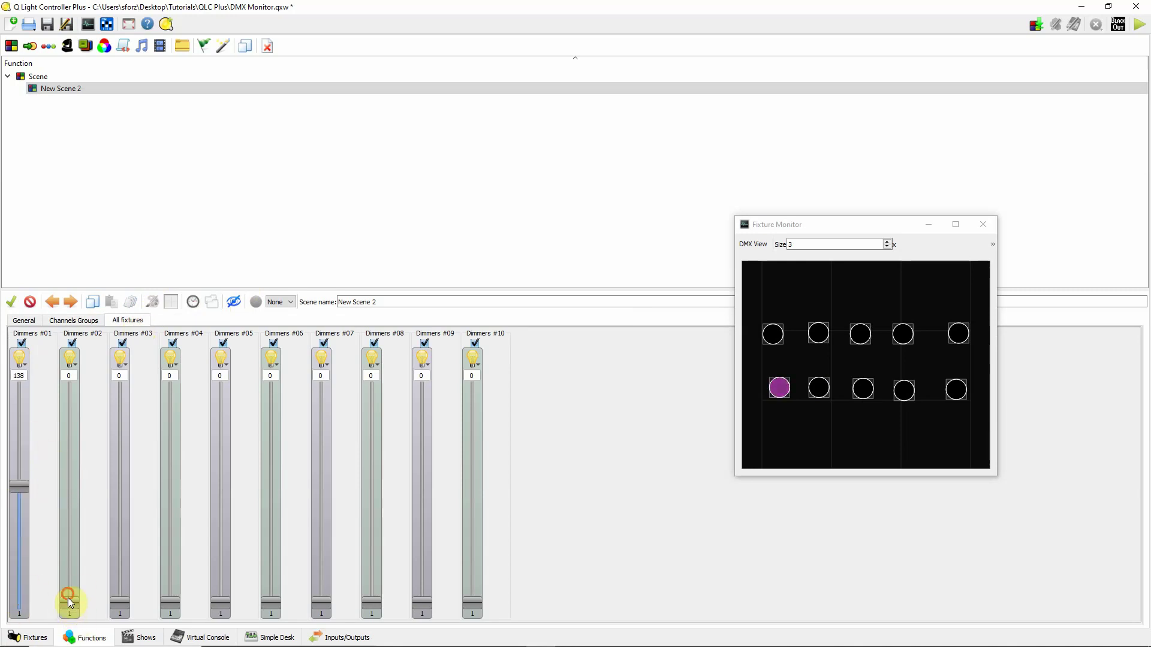
pyautogui.moveTo(67, 598); pyautogui.dragTo(88, 379)
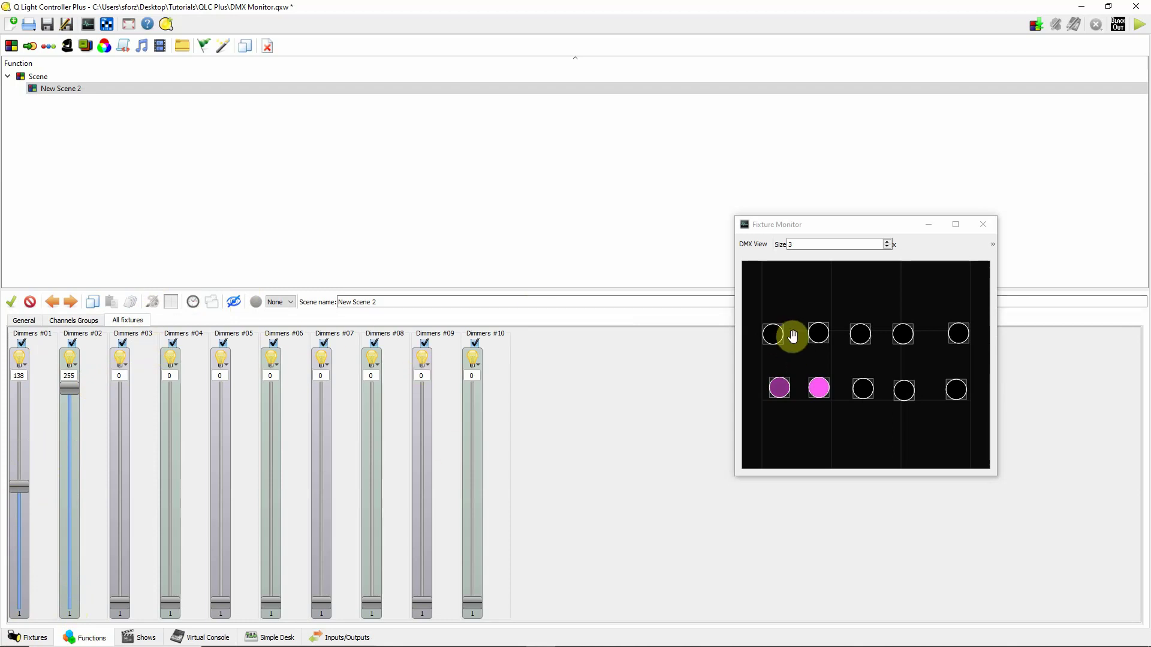
pyautogui.scroll(10, 218, 604)
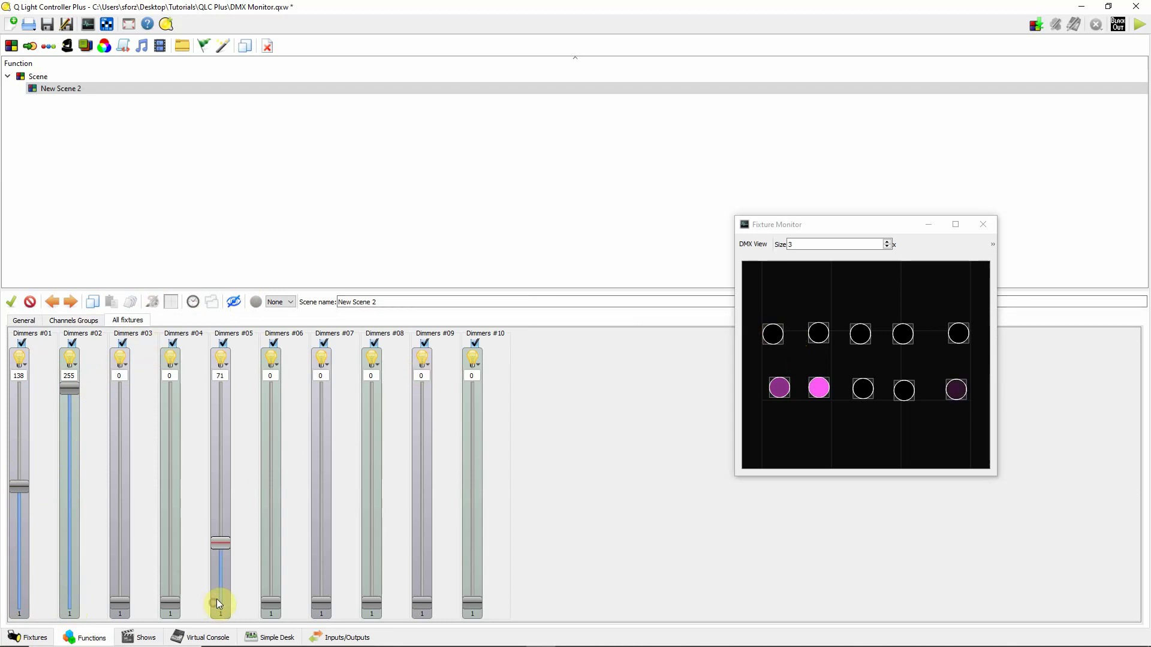
pyautogui.moveTo(219, 543); pyautogui.dragTo(285, 441)
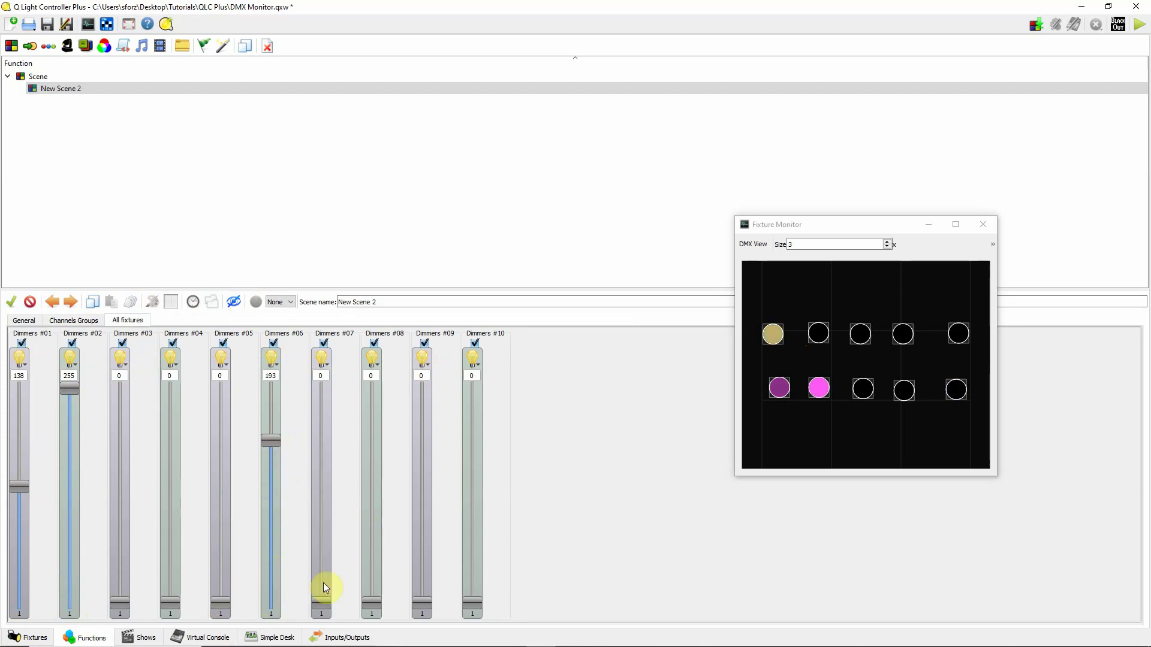
# Set Dimmers #07 to about 100, #08 to about 222, #09 to about 74, and #10 to about 195
pyautogui.moveTo(323, 587); pyautogui.dragTo(345, 528)
pyautogui.moveTo(370, 604); pyautogui.dragTo(409, 414)
pyautogui.moveTo(426, 603); pyautogui.dragTo(437, 545)
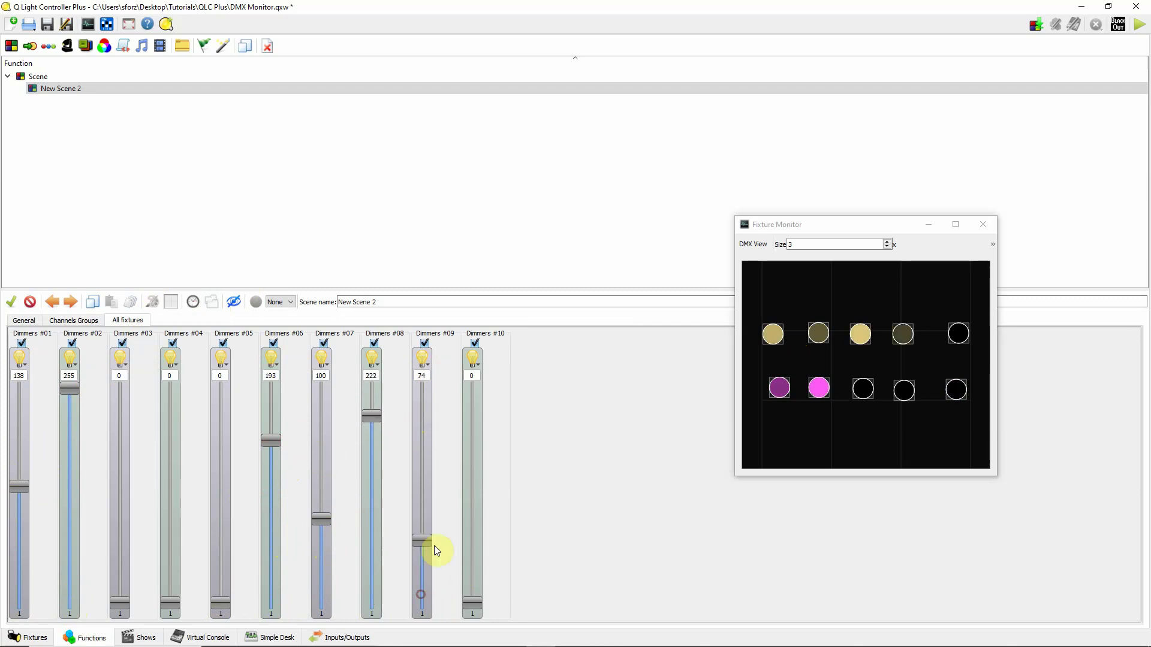
pyautogui.moveTo(470, 604); pyautogui.dragTo(496, 442)
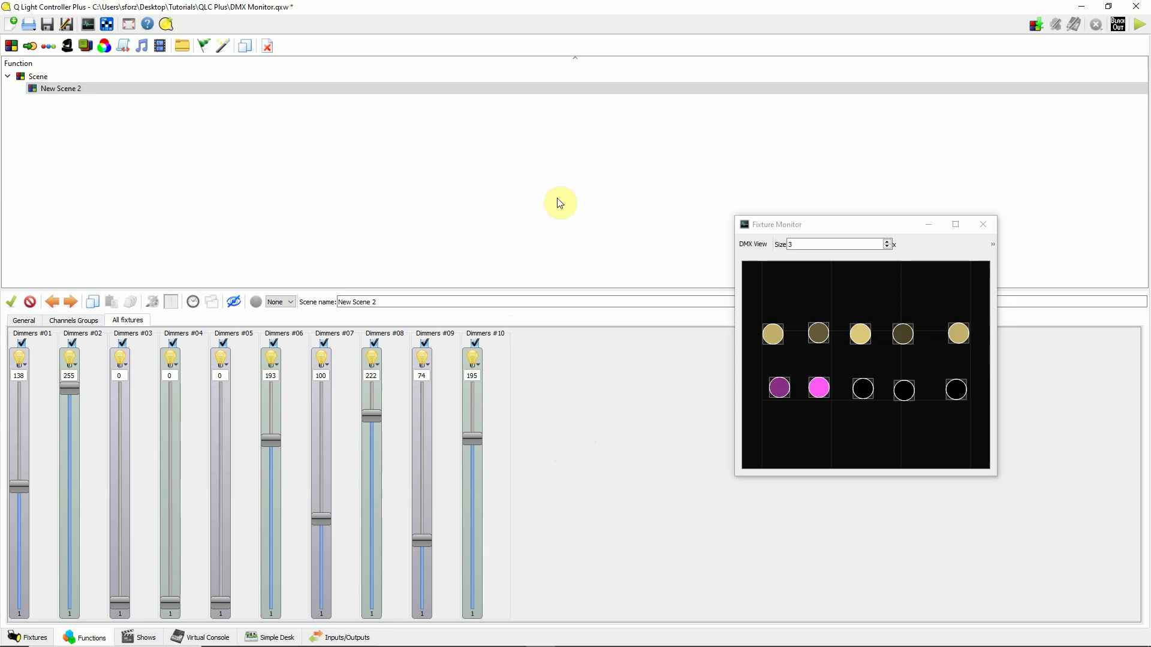
# Close the scene editor by selecting the Scene folder, and reposition and enlarge the fixture monitor window
pyautogui.moveTo(899, 228); pyautogui.dragTo(884, 132)
pyautogui.click(38, 76)
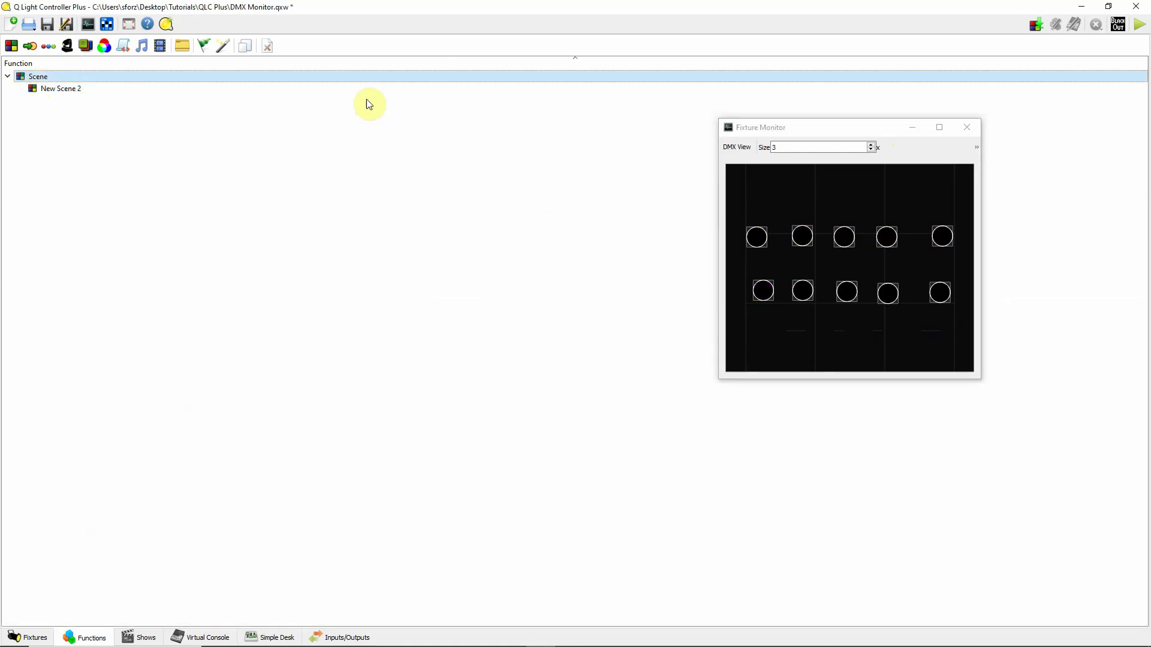
pyautogui.moveTo(719, 382); pyautogui.dragTo(577, 524)
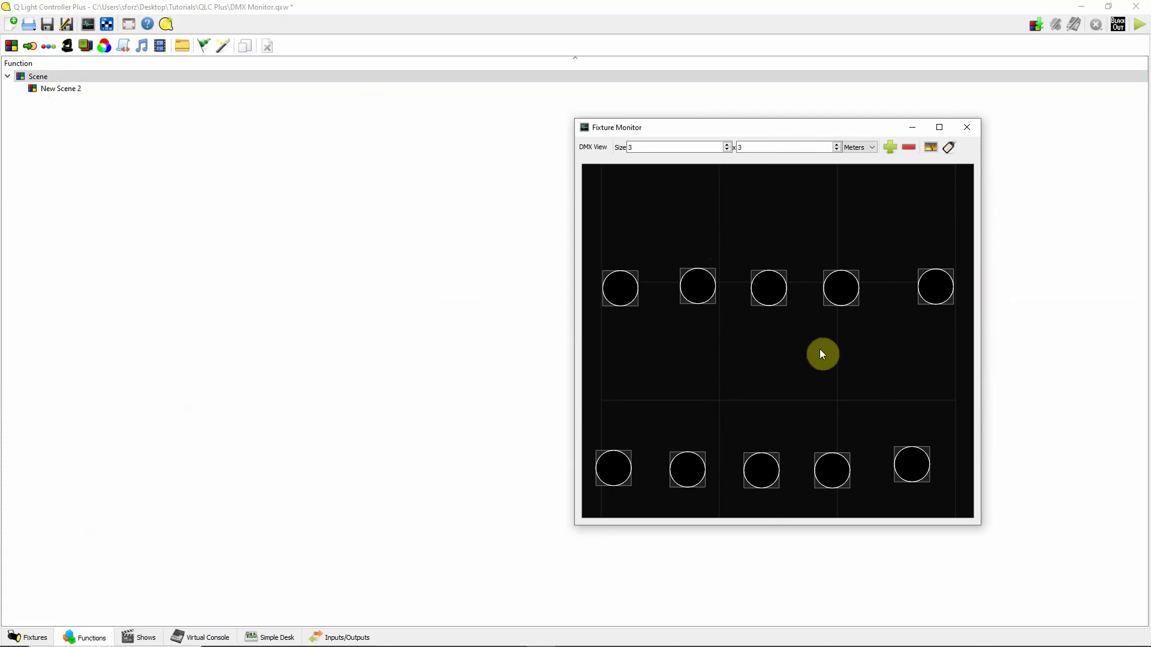
# Add the fixtures SlimPar HEX 3 #1 through SlimPar HEX 3 #4 to the 2D view
pyautogui.click(891, 147)
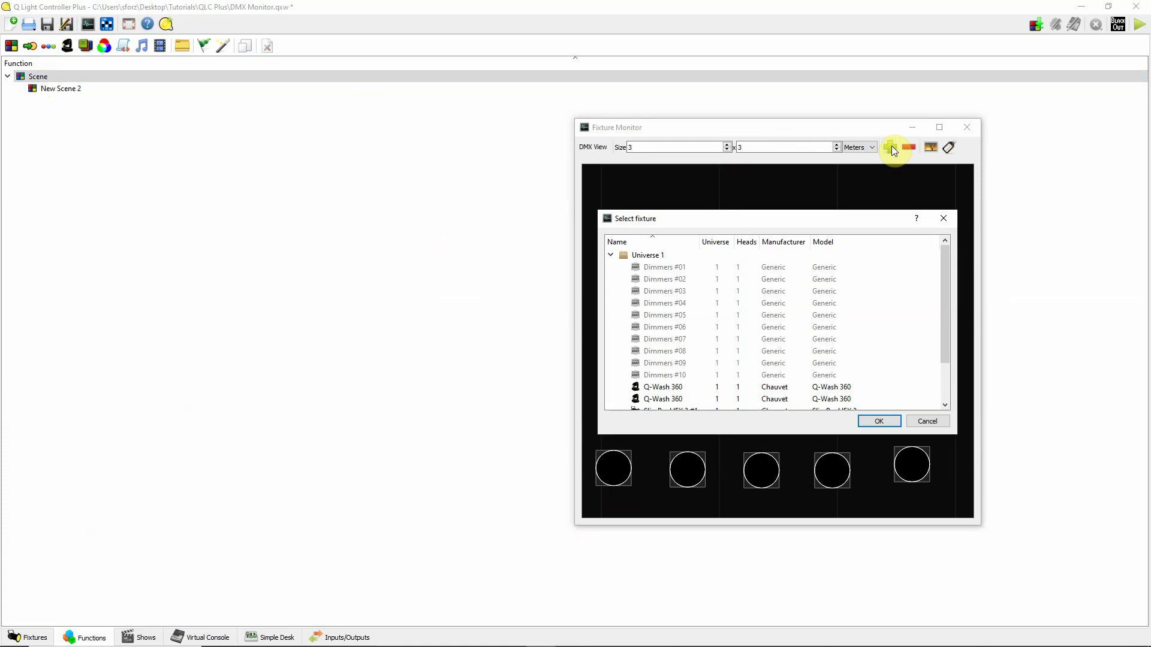
pyautogui.scroll(-2, 788, 294)
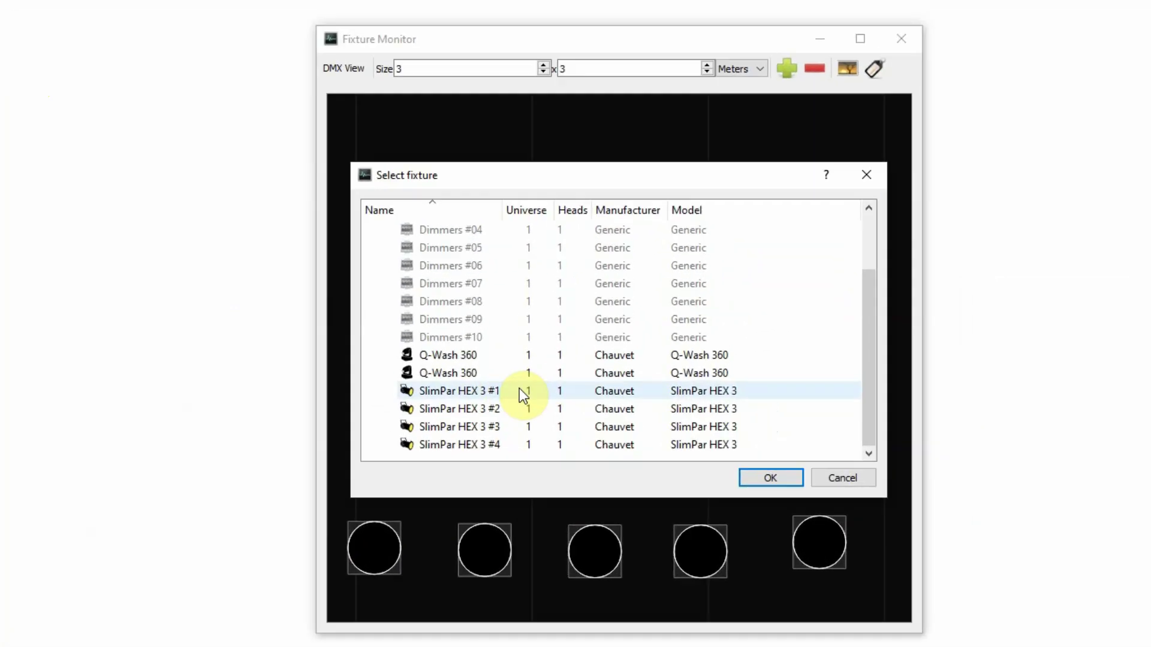
pyautogui.click(710, 363)
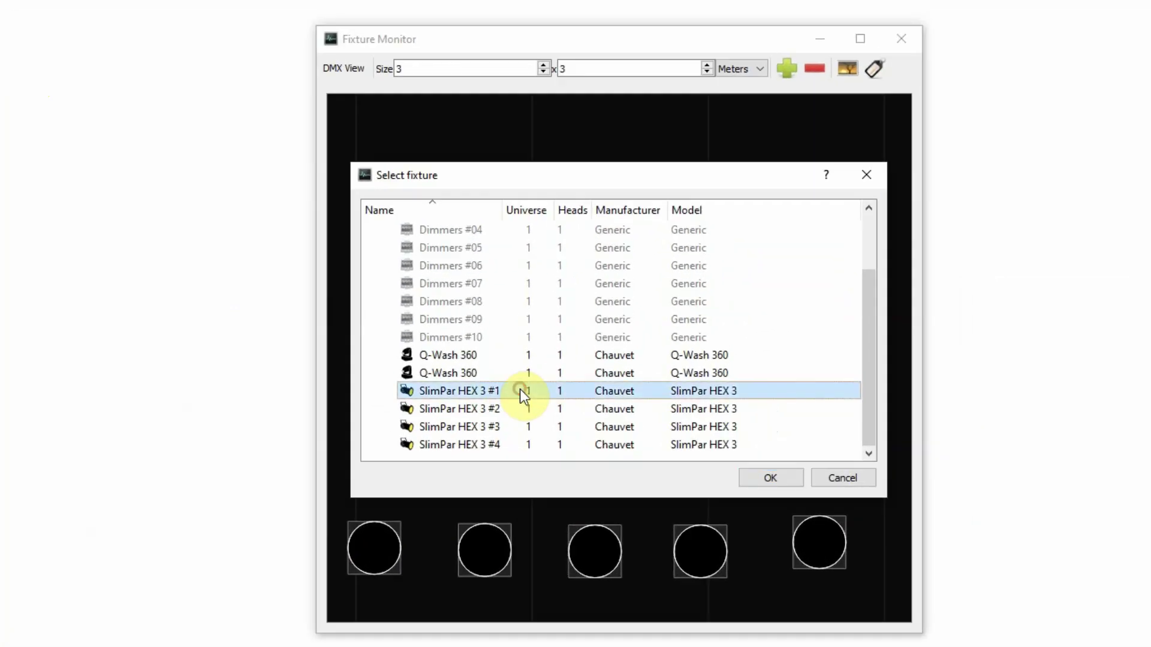
pyautogui.click(512, 444)
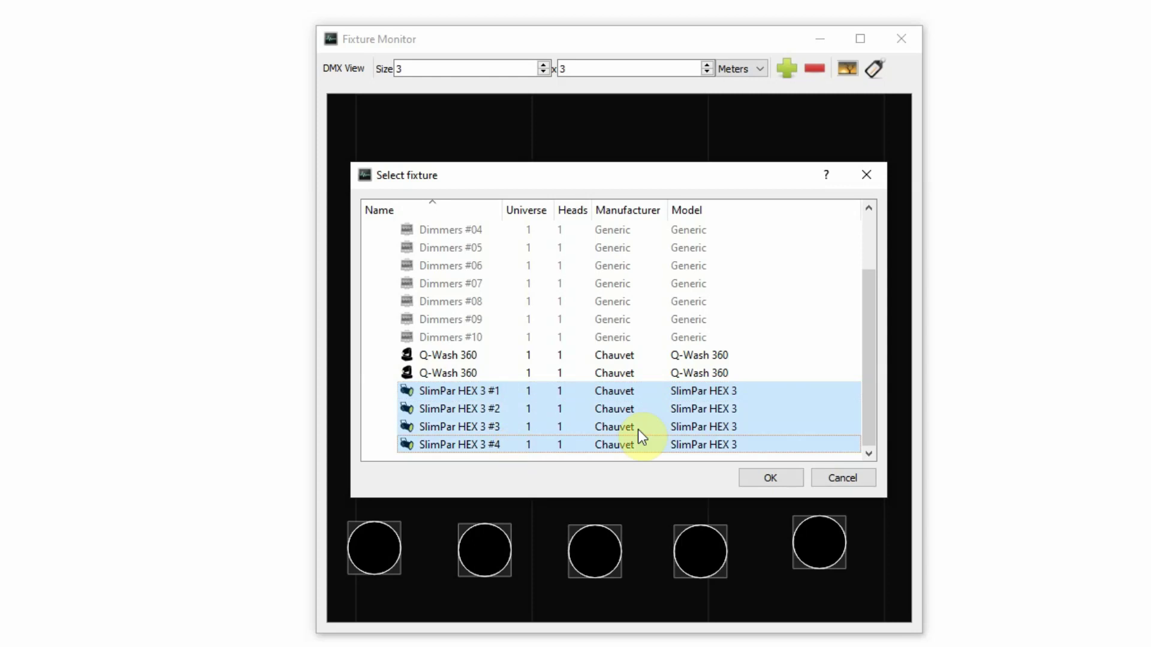
pyautogui.click(767, 479)
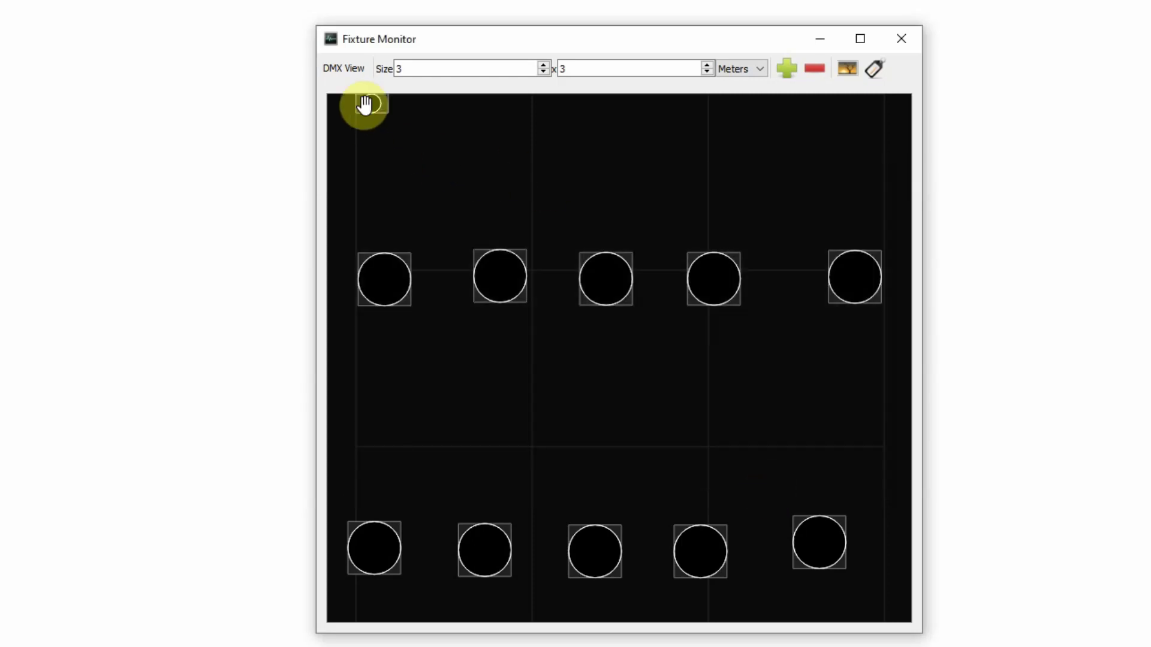
# Arrange SlimPar HEX 3 #1 to #4 in a row above the dimmers, about 0.43 m vertical and 0.2, 1.1, 1.9 and 2.7 m horizontal
pyautogui.moveTo(372, 107); pyautogui.dragTo(855, 182)
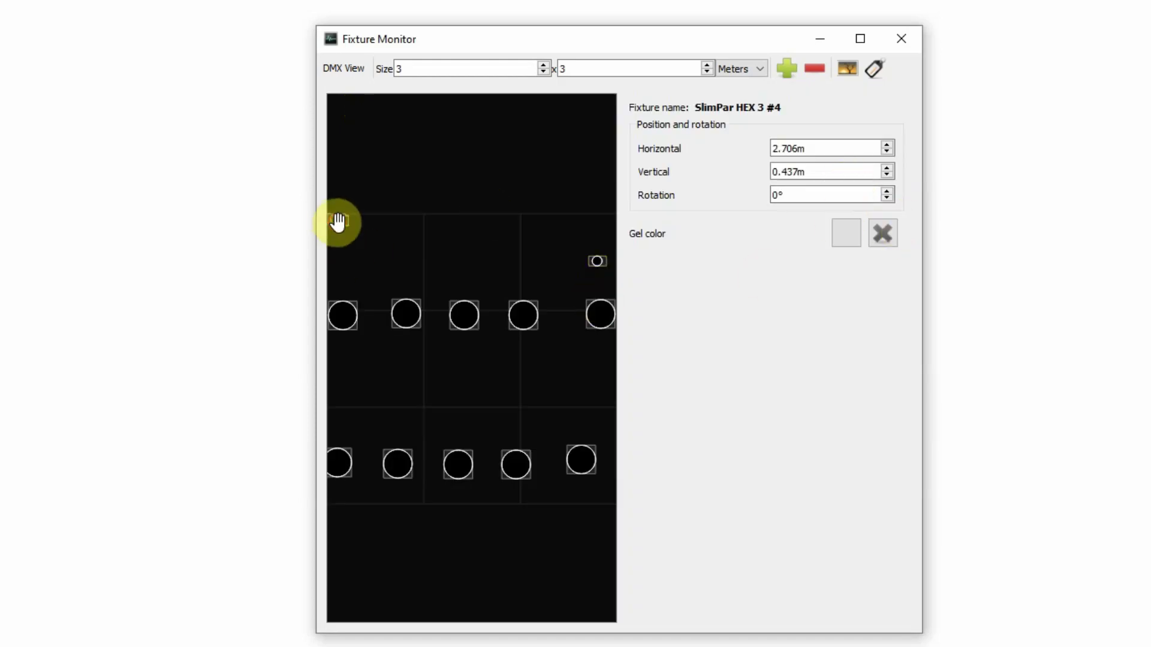
pyautogui.moveTo(334, 216); pyautogui.dragTo(521, 261)
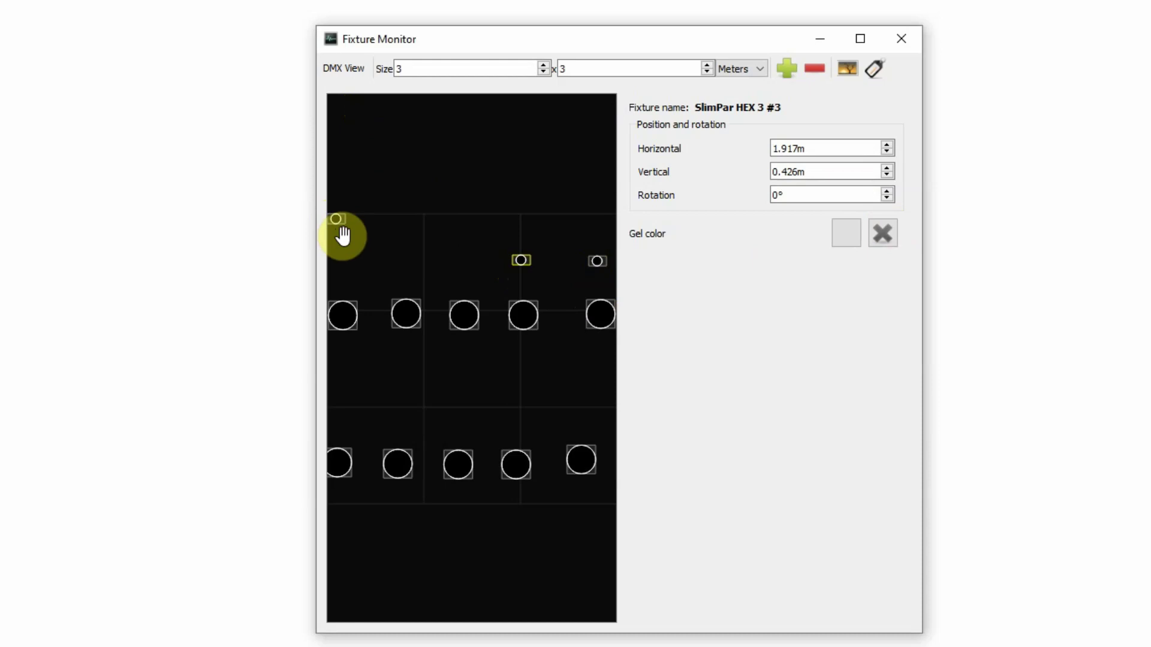
pyautogui.moveTo(338, 220); pyautogui.dragTo(438, 259)
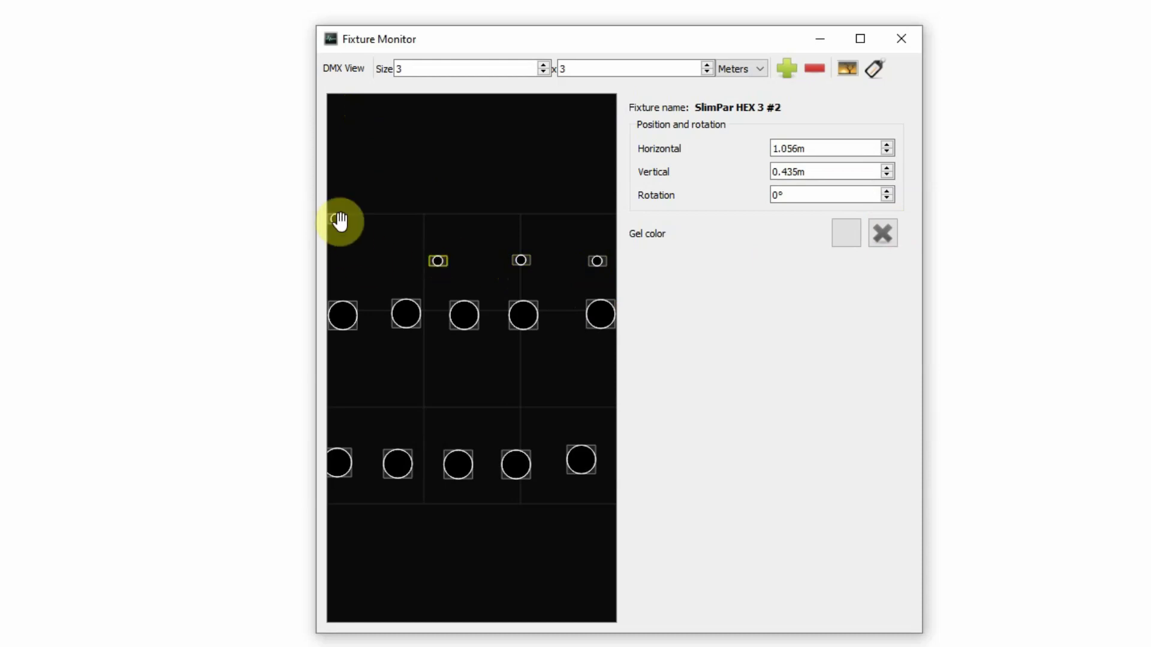
pyautogui.moveTo(339, 220); pyautogui.dragTo(354, 259)
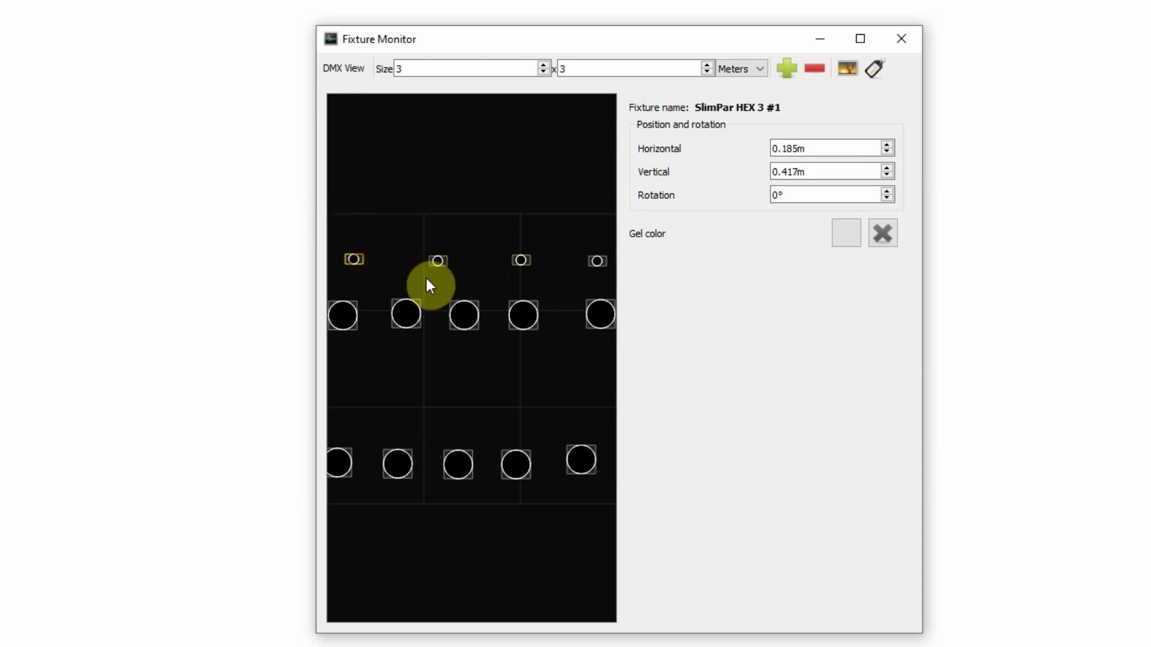
pyautogui.moveTo(444, 262)
pyautogui.mouseDown()
pyautogui.moveTo(457, 261)
pyautogui.moveTo(439, 259)
pyautogui.mouseUp()
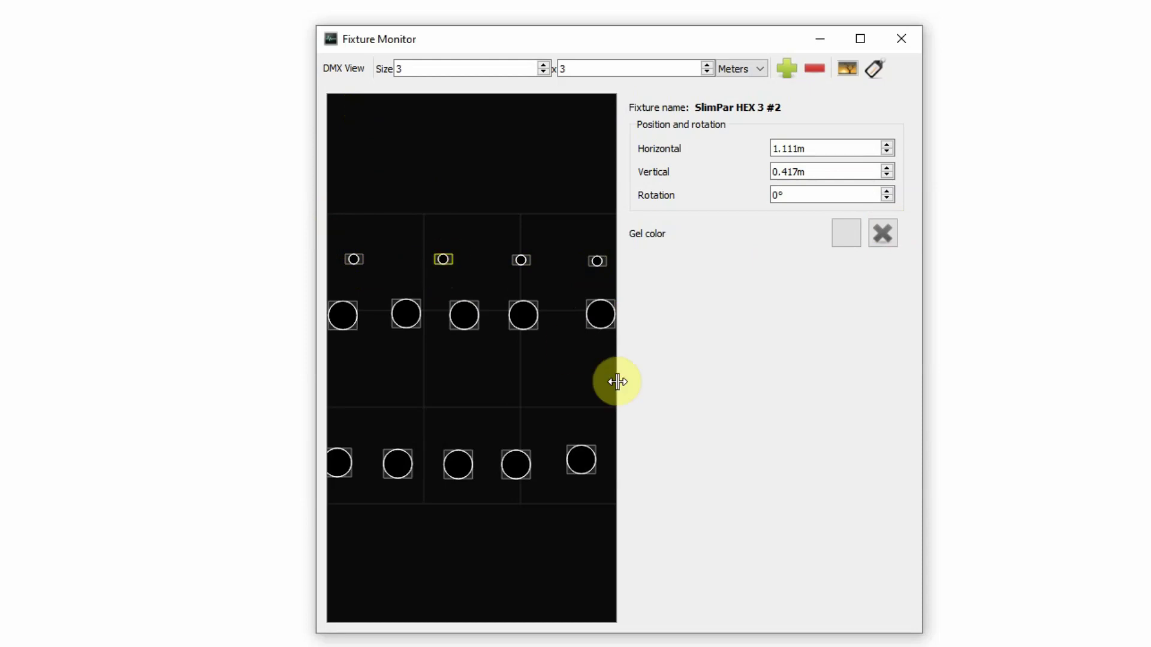
pyautogui.click(534, 389)
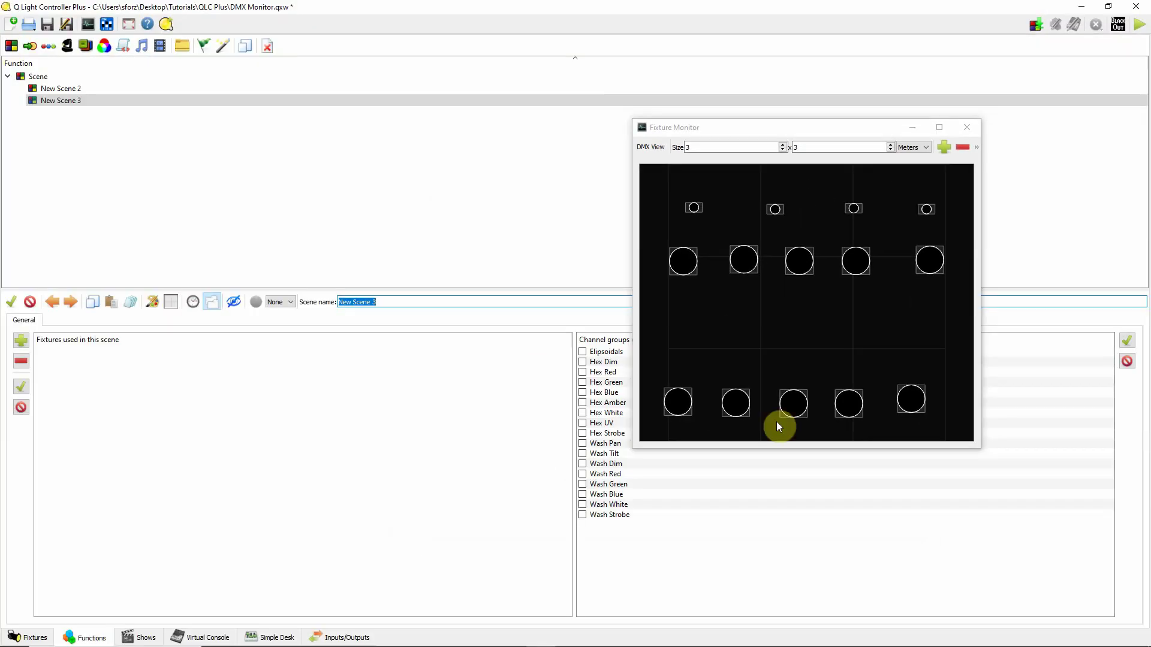
# Move the fixture monitor aside and enable the Hex Dim, Red, Green, Blue, Amber, White, UV and Strobe channel groups in New Scene 3
pyautogui.moveTo(749, 122); pyautogui.dragTo(865, 124)
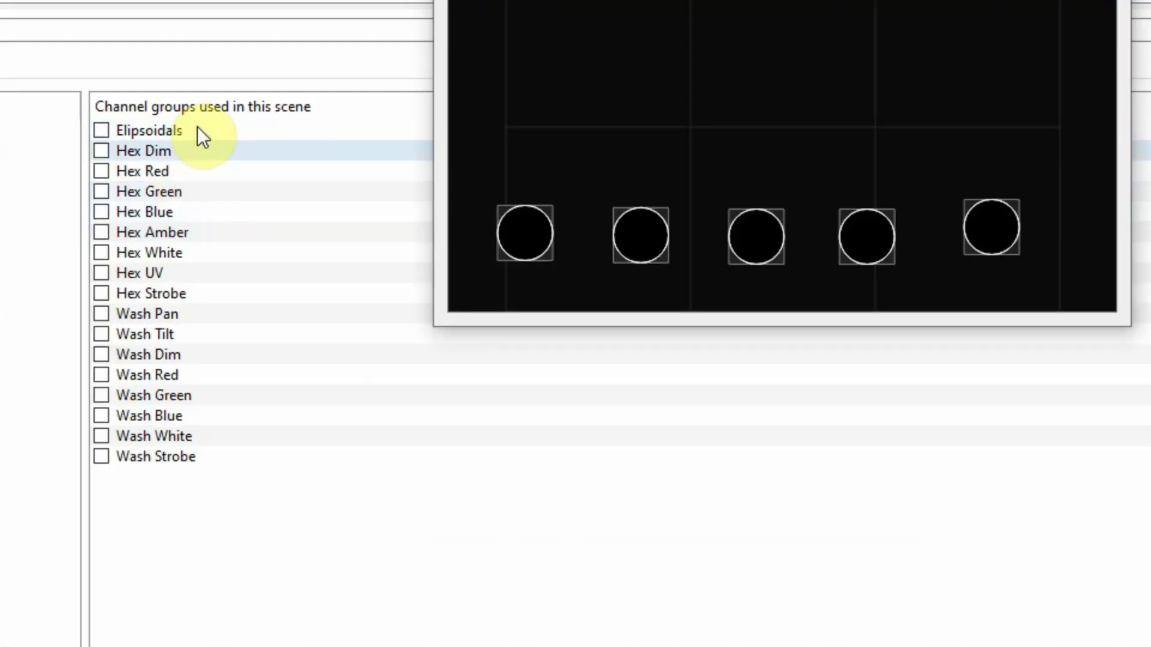
pyautogui.click(99, 151)
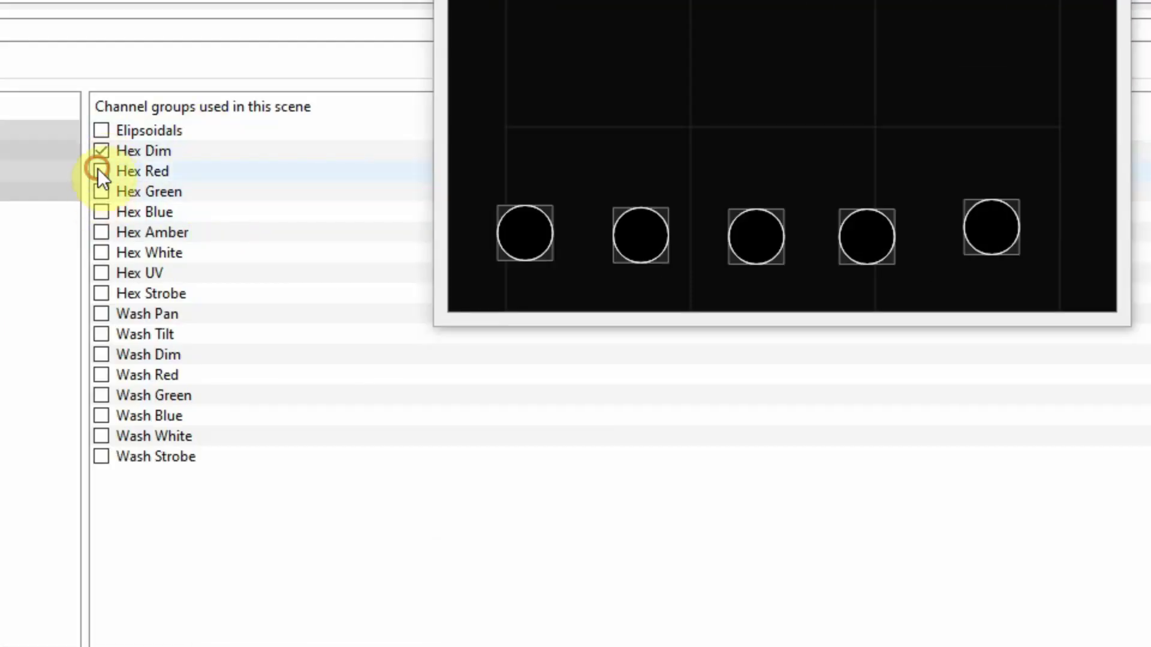
pyautogui.click(99, 170)
pyautogui.click(100, 192)
pyautogui.click(102, 211)
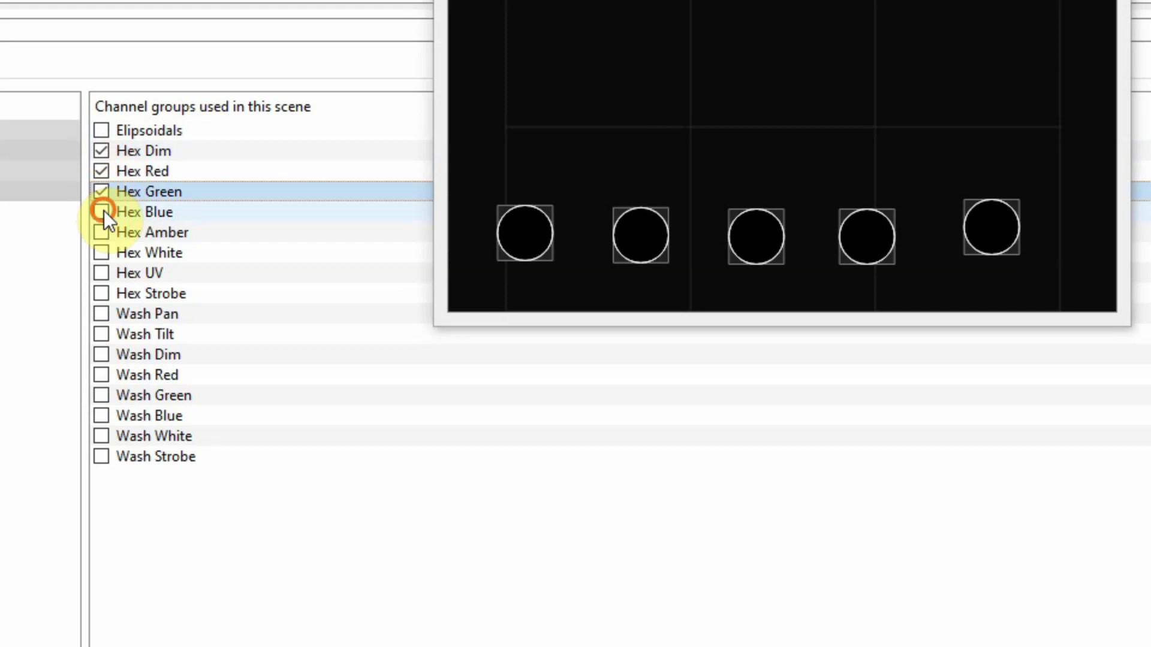
pyautogui.click(100, 233)
pyautogui.click(100, 256)
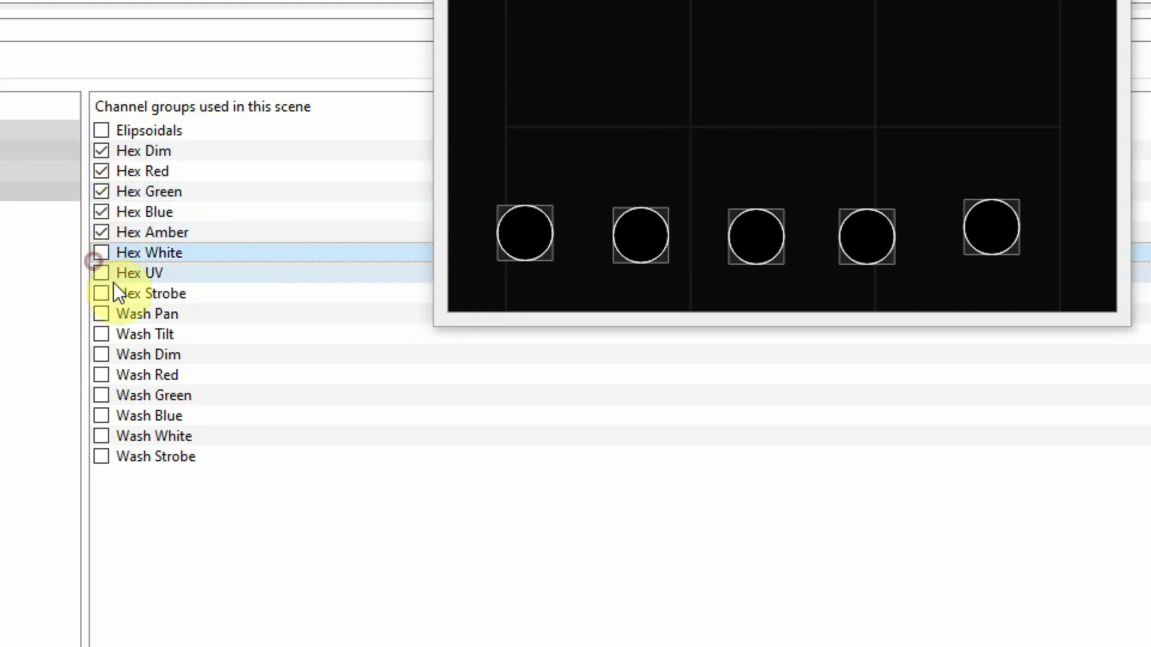
pyautogui.click(99, 250)
pyautogui.click(97, 271)
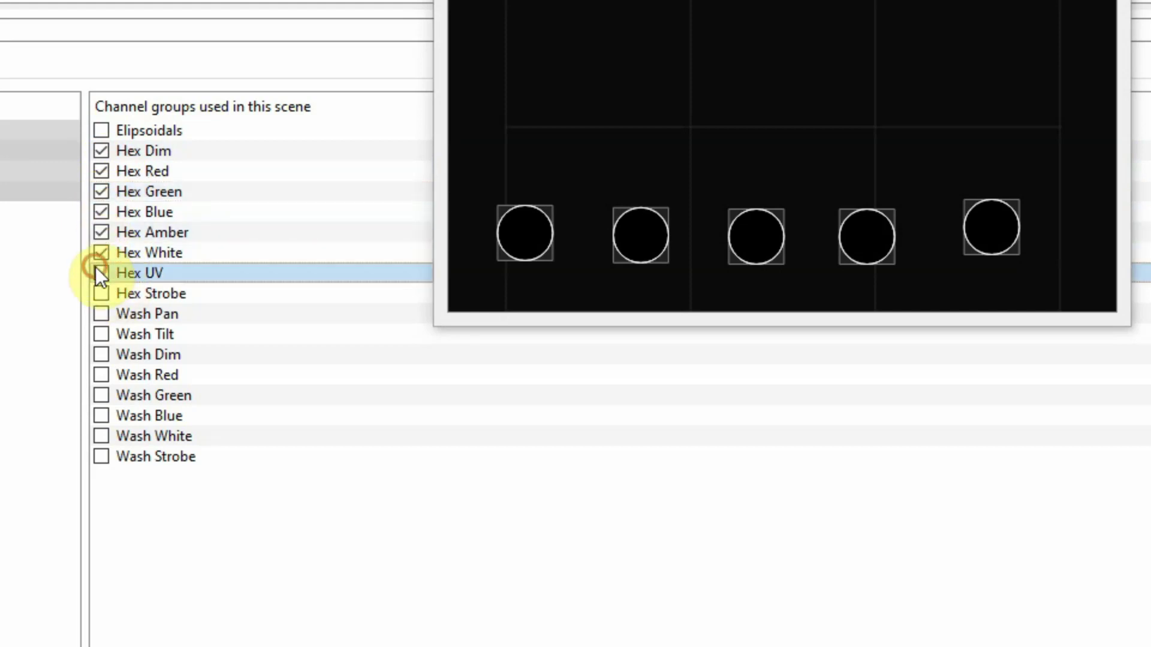
pyautogui.click(101, 294)
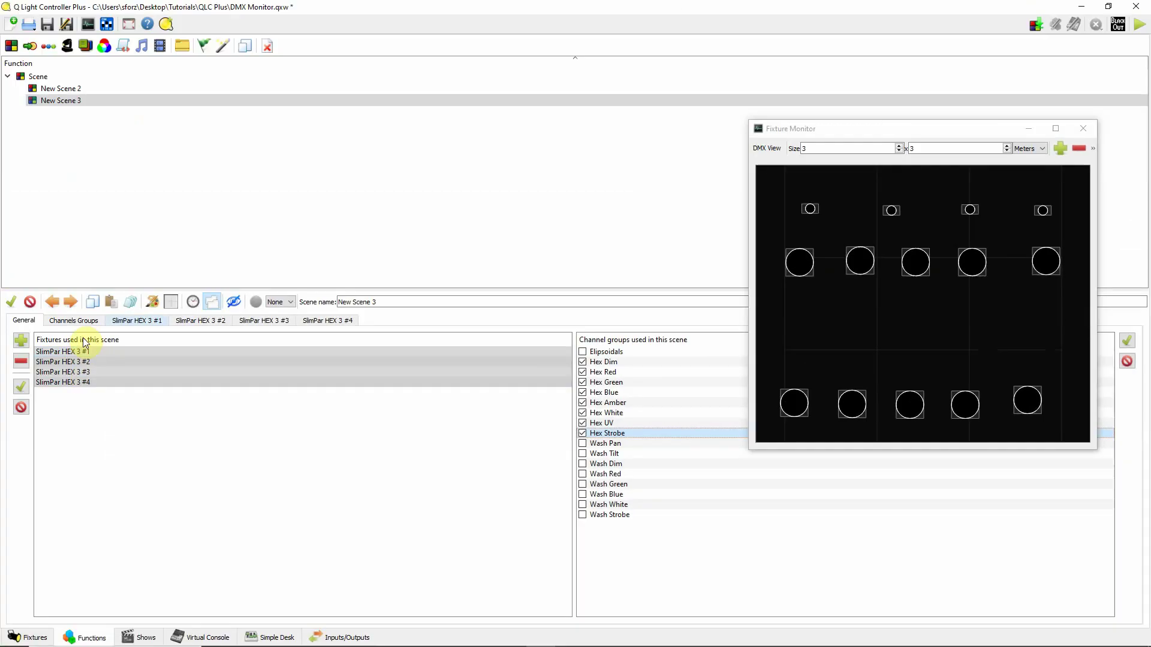
# Raise the Hex Dim and Hex Red channel groups to 255 and Hex Green to about 90
pyautogui.click(93, 322)
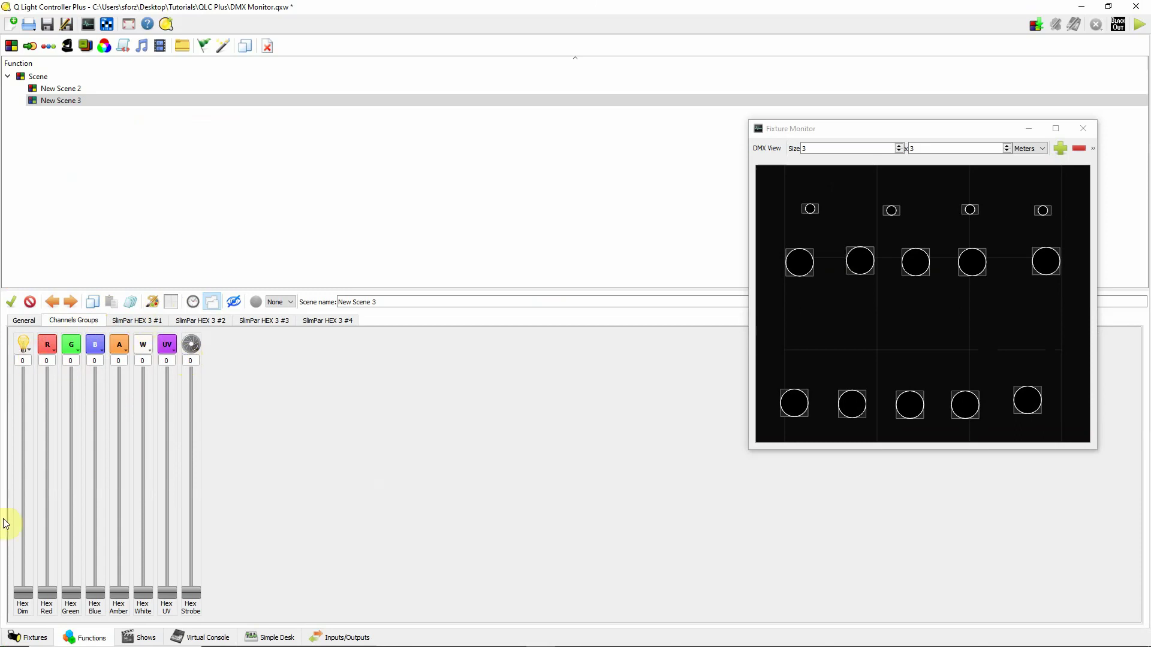
pyautogui.moveTo(28, 592); pyautogui.dragTo(32, 384)
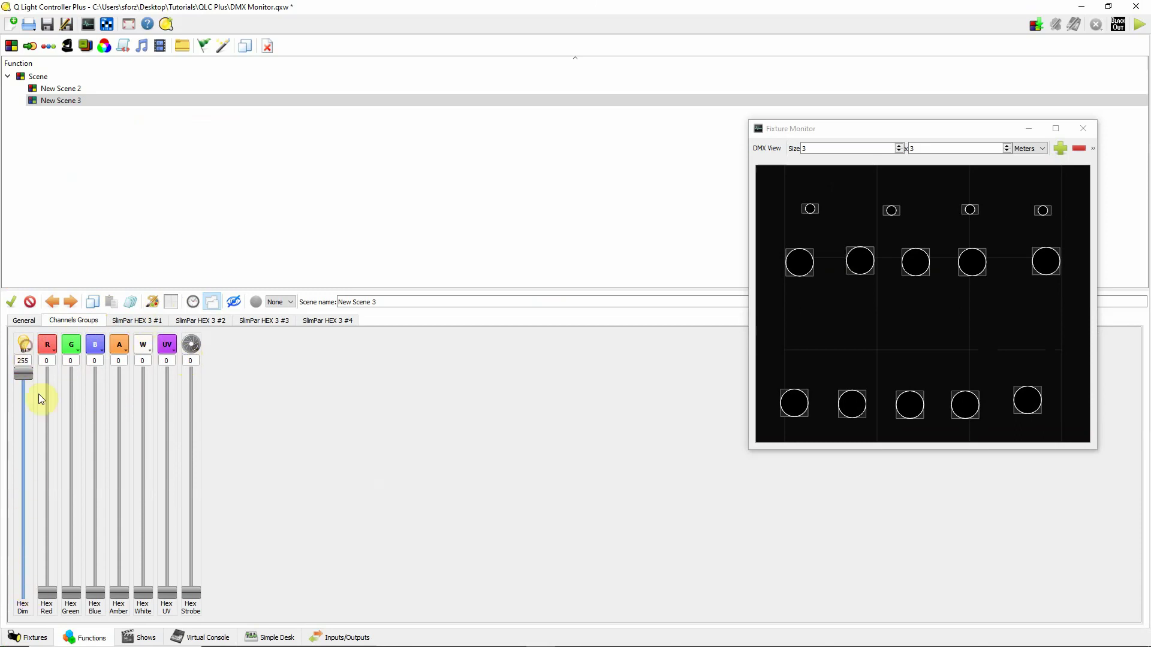
pyautogui.moveTo(49, 591); pyautogui.dragTo(45, 401)
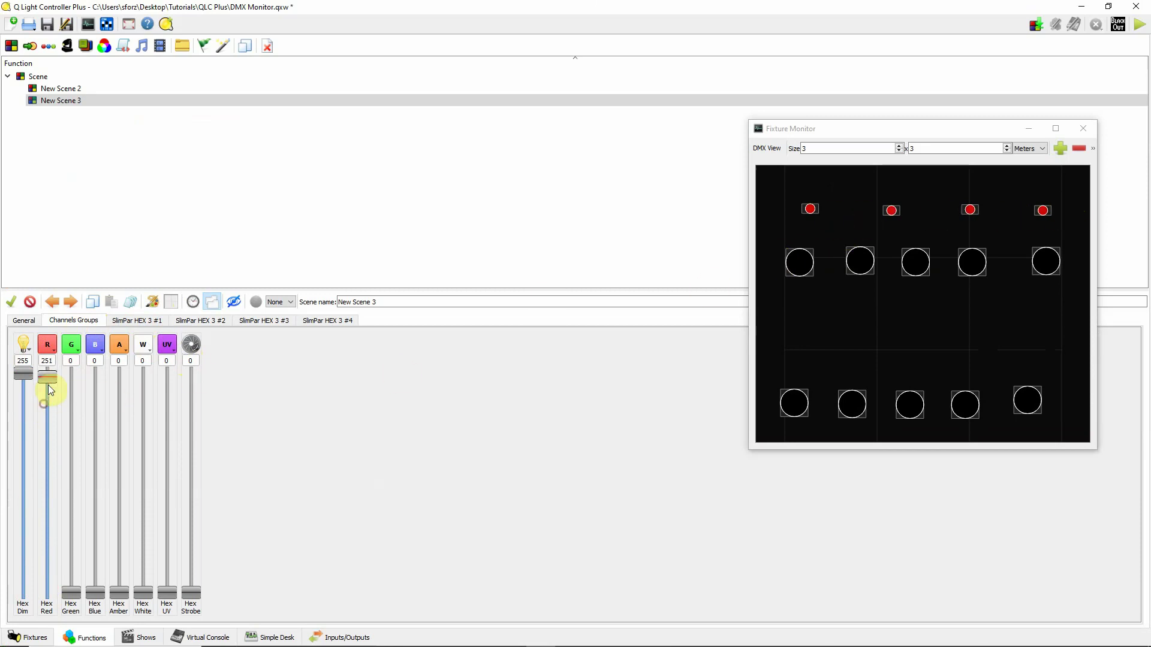
pyautogui.moveTo(51, 390); pyautogui.dragTo(51, 371)
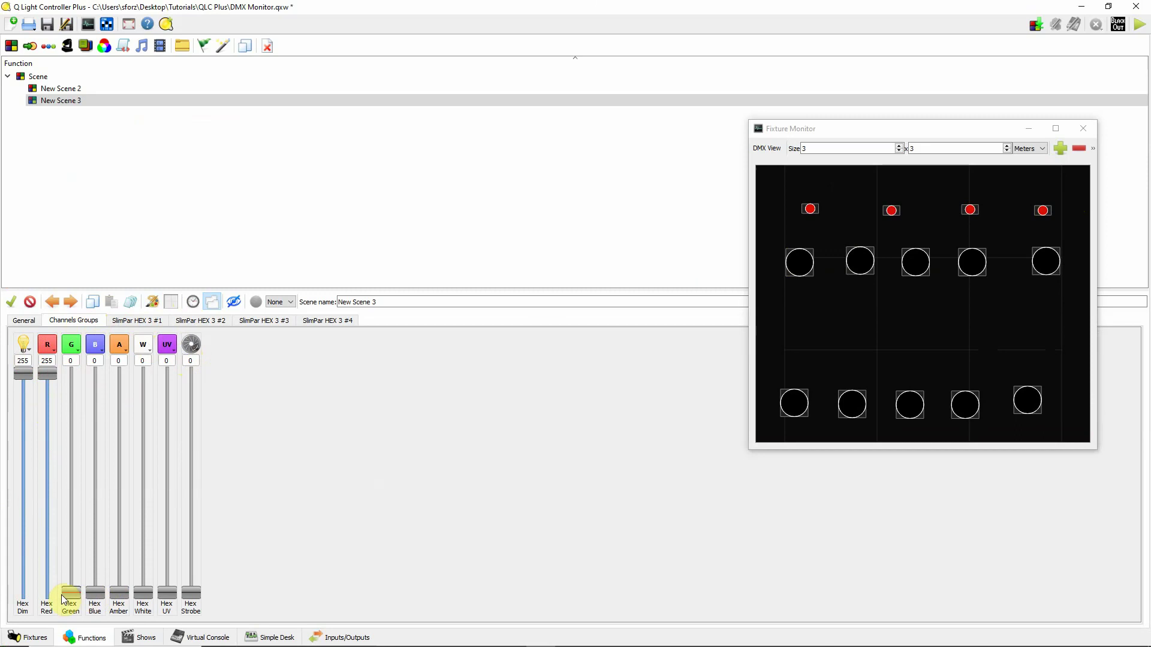
pyautogui.moveTo(63, 598); pyautogui.dragTo(99, 533)
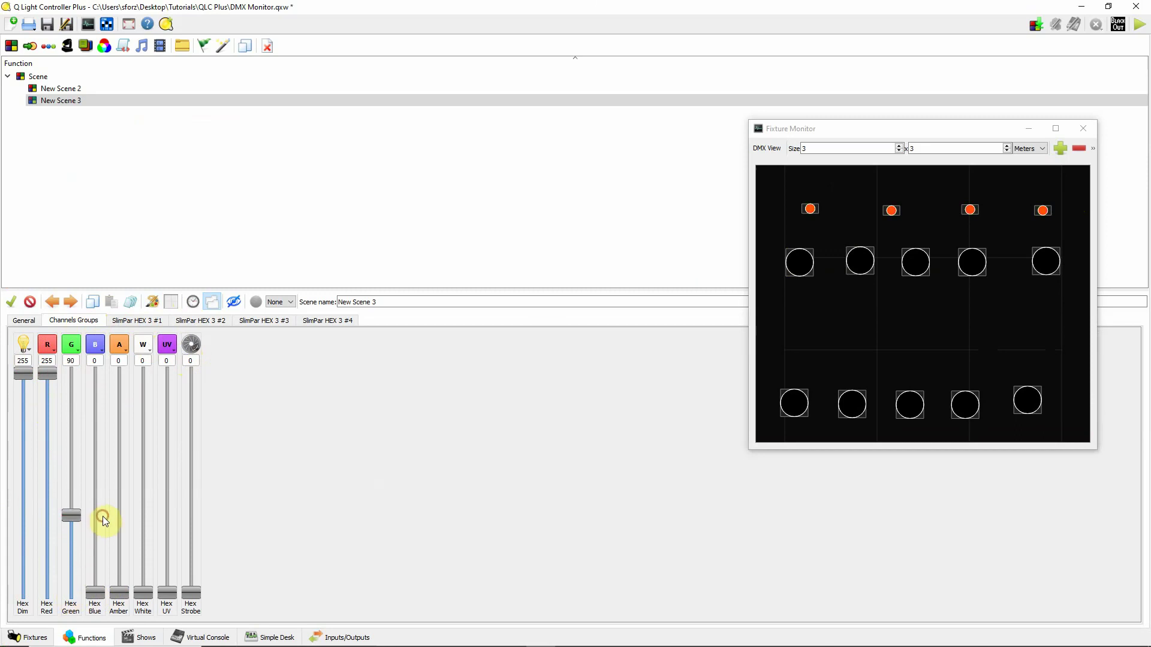
# Enlarge the fixture monitor and change the hex color from yellow to purple, with Hex Red about 139, Green 0 and Blue about 137
pyautogui.moveTo(755, 450); pyautogui.dragTo(590, 568)
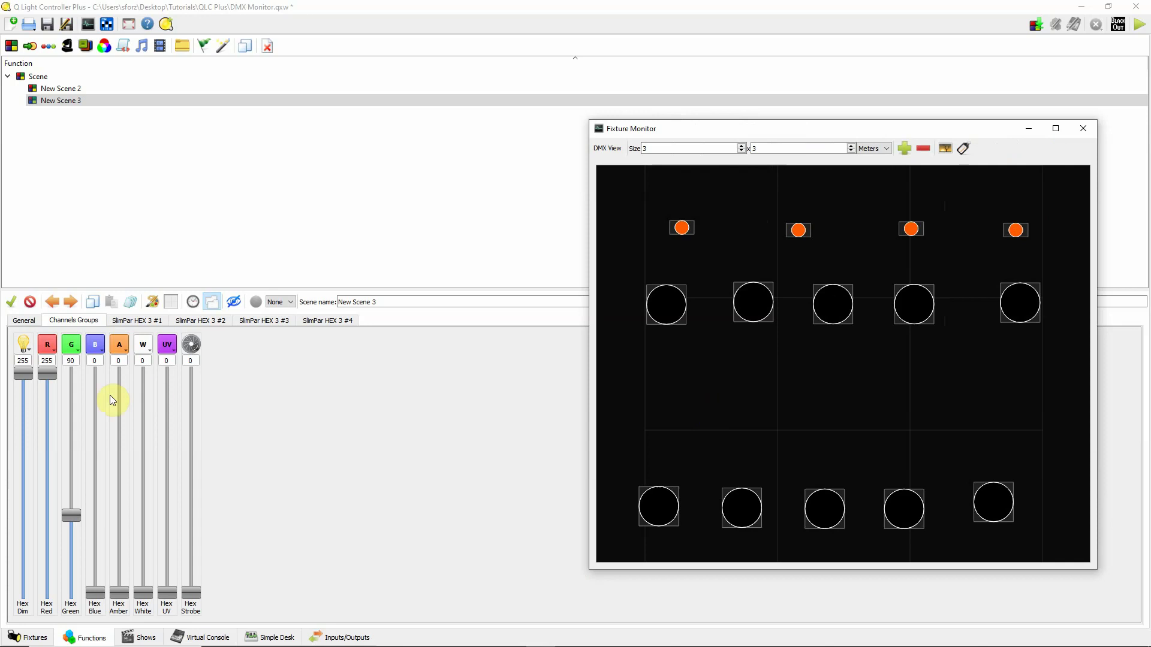
pyautogui.moveTo(71, 515); pyautogui.dragTo(103, 396)
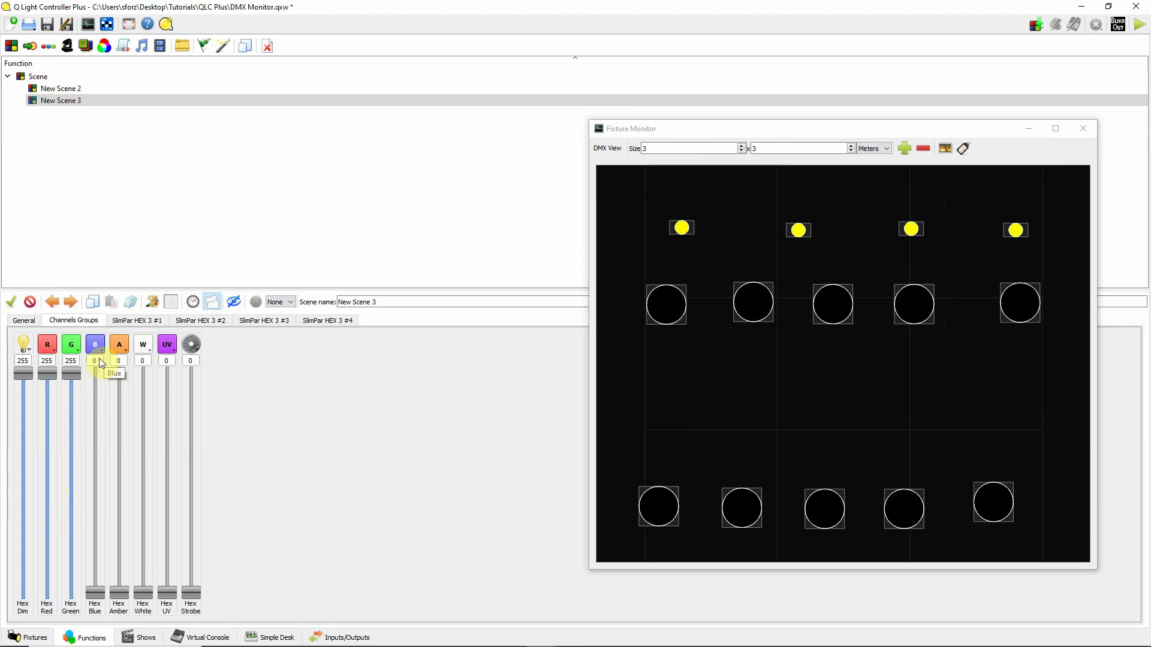
pyautogui.moveTo(72, 383); pyautogui.dragTo(44, 463)
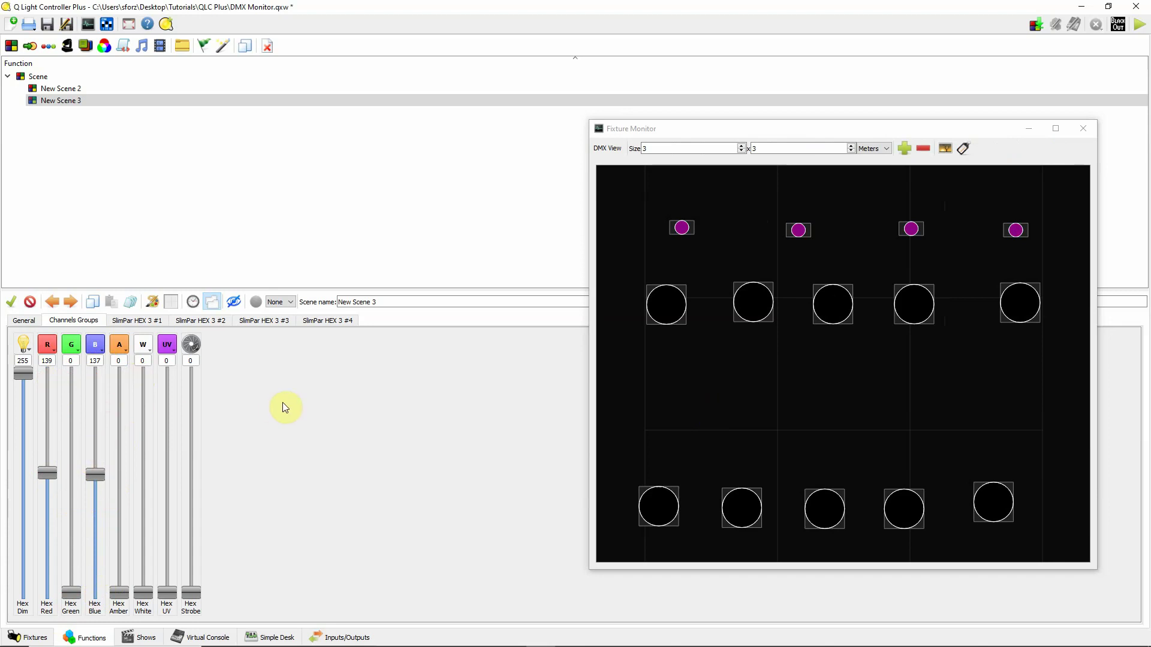
# Try Hex Amber at about 250 and Hex White at about 209 in the monitor, returning both to 0
pyautogui.click(118, 398)
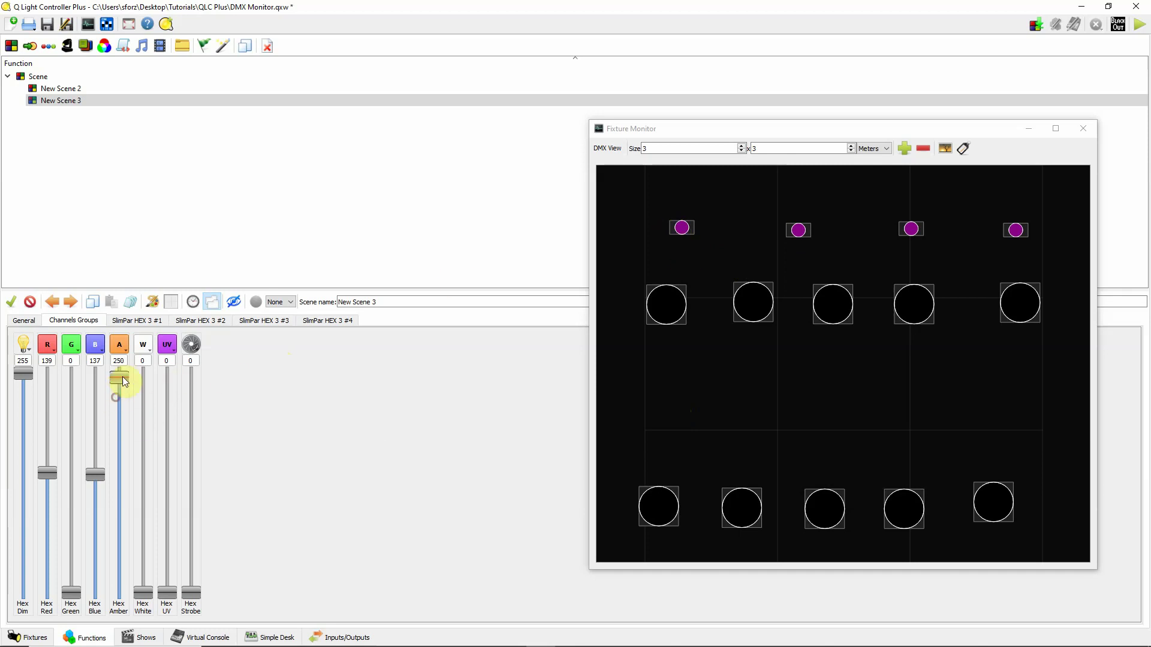
pyautogui.moveTo(122, 378); pyautogui.dragTo(150, 379)
pyautogui.moveTo(144, 431); pyautogui.dragTo(149, 396)
pyautogui.moveTo(118, 389); pyautogui.dragTo(174, 440)
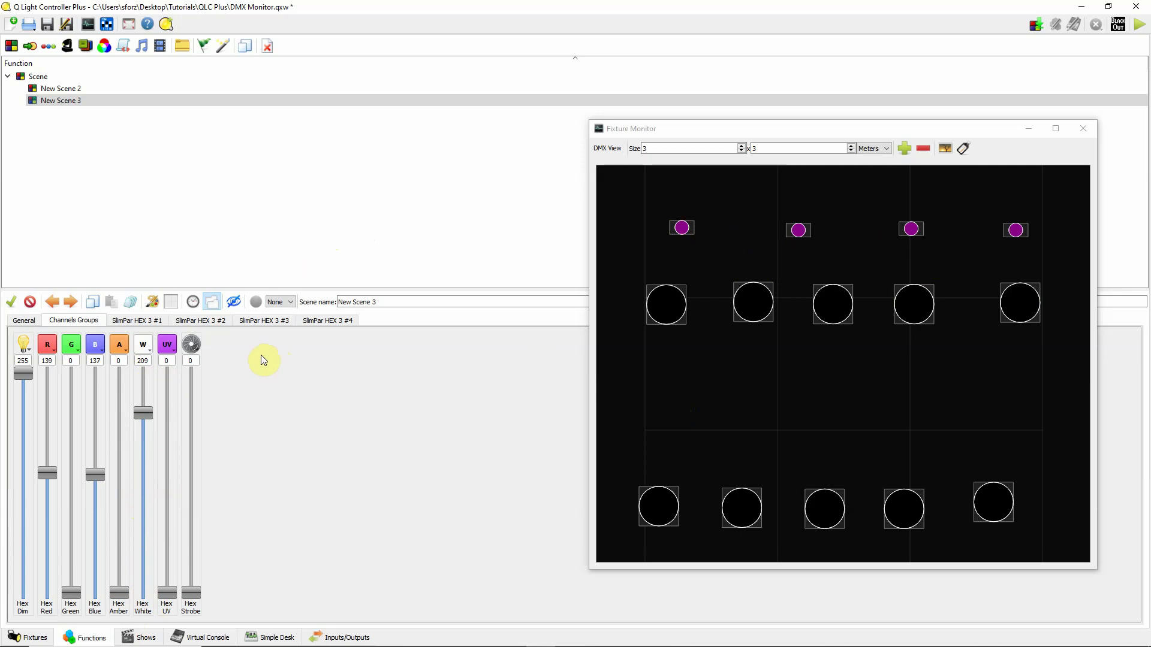
pyautogui.moveTo(143, 414); pyautogui.dragTo(168, 609)
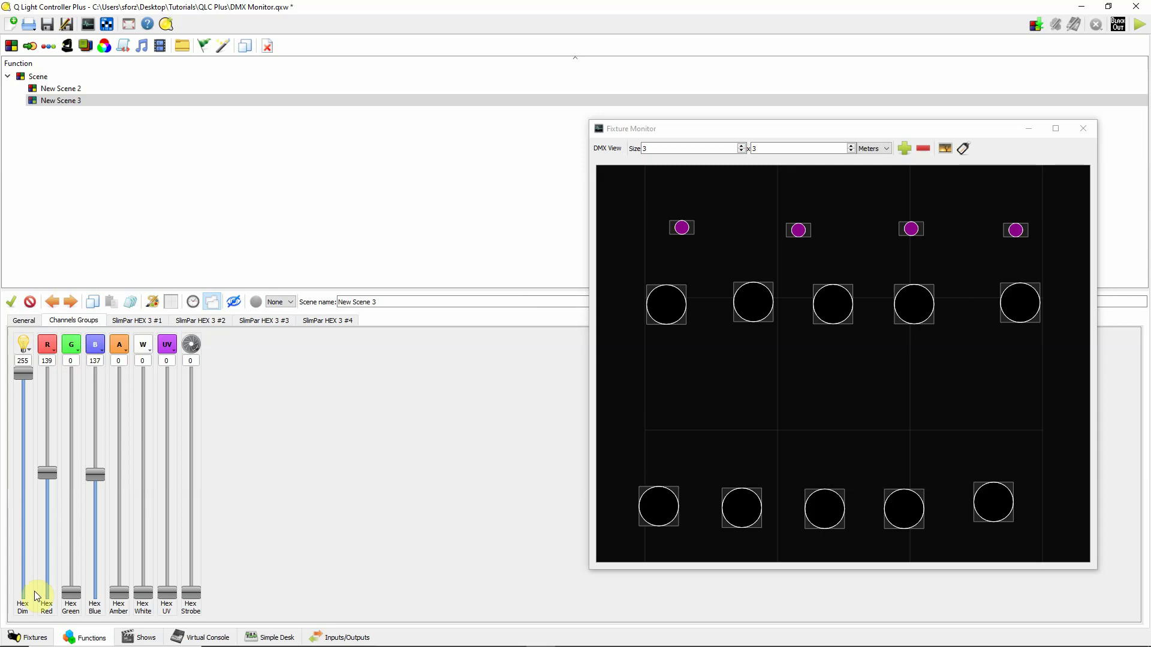
# Raise the Hex Red, Hex Green and Hex Blue channel groups to 255
pyautogui.moveTo(70, 593); pyautogui.dragTo(73, 367)
pyautogui.moveTo(46, 473); pyautogui.dragTo(48, 373)
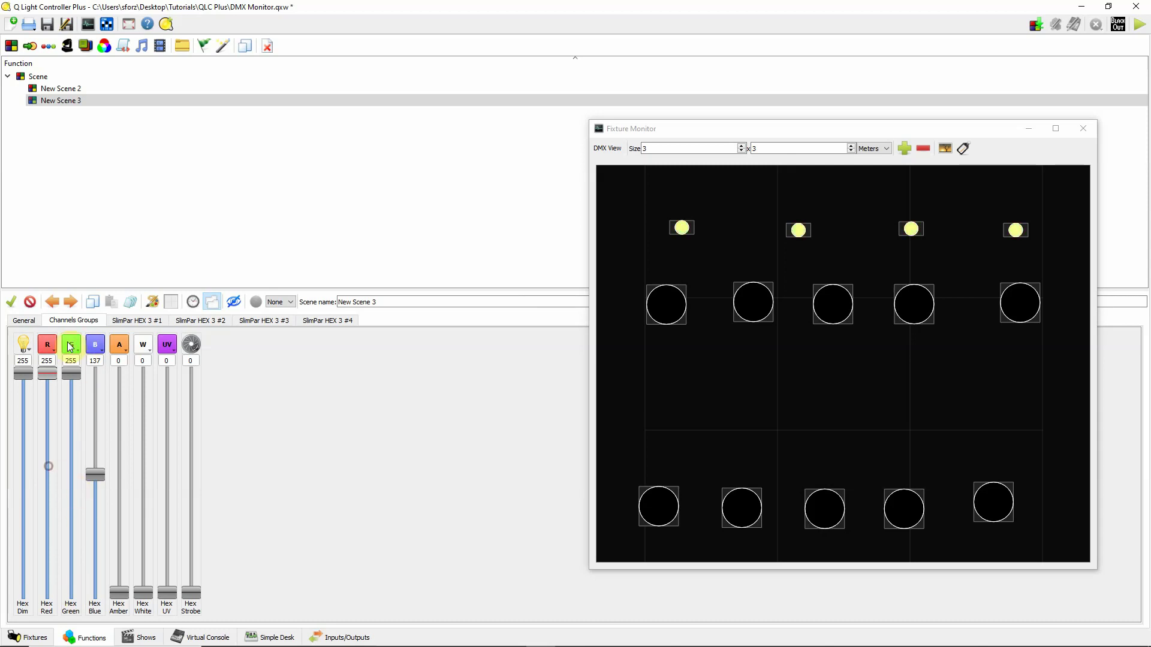
pyautogui.moveTo(94, 475); pyautogui.dragTo(95, 372)
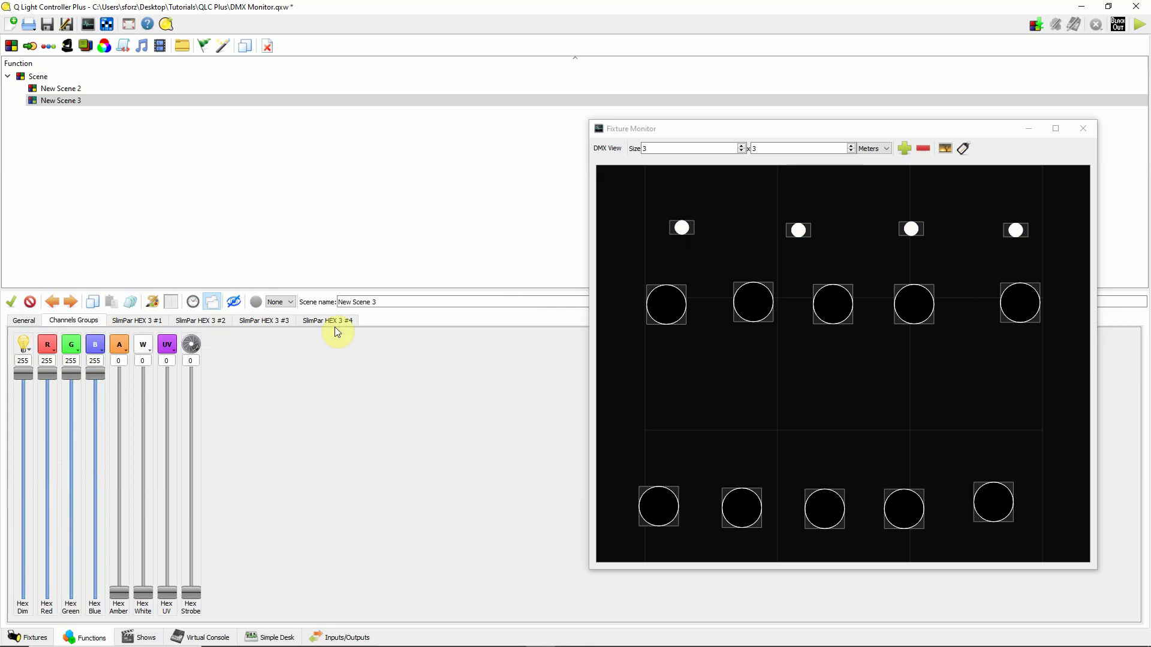
# Set Hex Green to 0, Hex Blue to about 178 and Hex Strobe to about 185
pyautogui.moveTo(78, 384); pyautogui.dragTo(64, 614)
pyautogui.moveTo(96, 373); pyautogui.dragTo(91, 443)
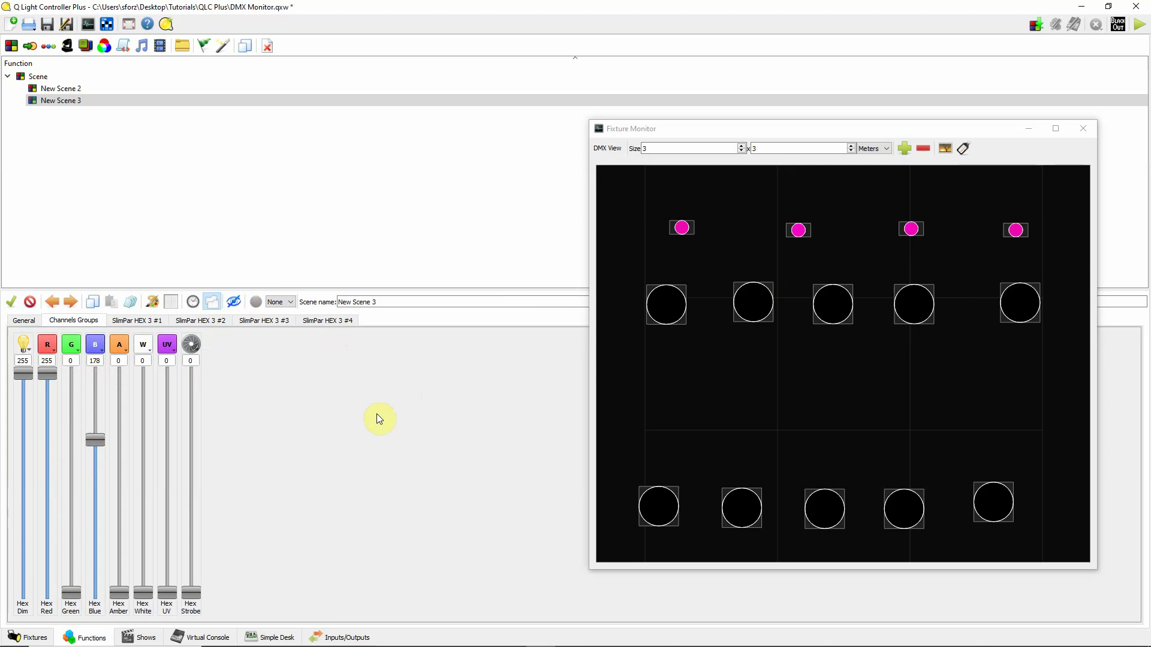
pyautogui.moveTo(201, 597); pyautogui.dragTo(190, 439)
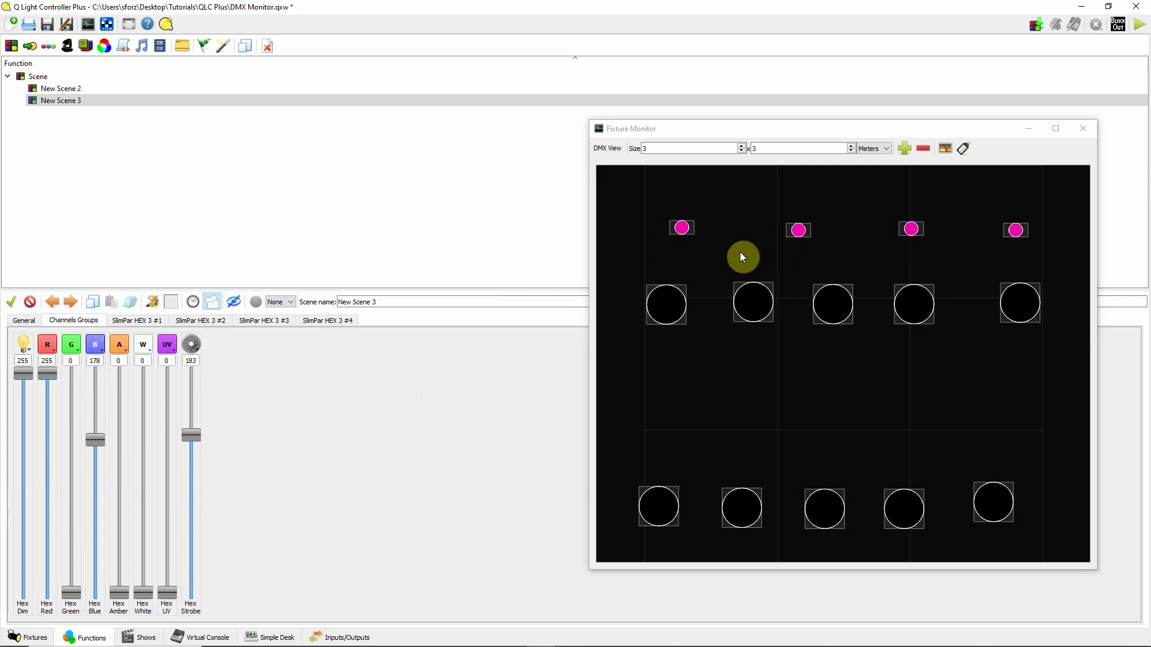
pyautogui.moveTo(190, 435)
pyautogui.mouseDown()
pyautogui.moveTo(195, 387)
pyautogui.moveTo(199, 531)
pyautogui.moveTo(210, 390)
pyautogui.moveTo(190, 539)
pyautogui.moveTo(210, 401)
pyautogui.moveTo(204, 463)
pyautogui.moveTo(193, 432)
pyautogui.mouseUp()
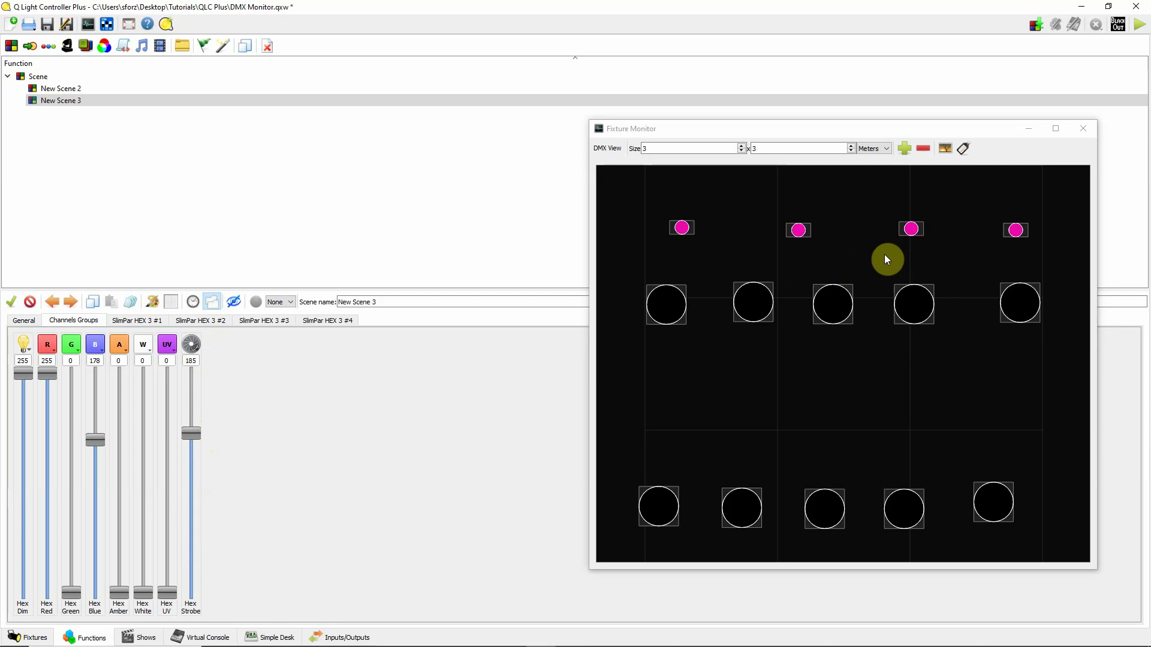
# Leave New Scene 3 and add both Q-Wash 360 fixtures to the 2D view
pyautogui.click(25, 77)
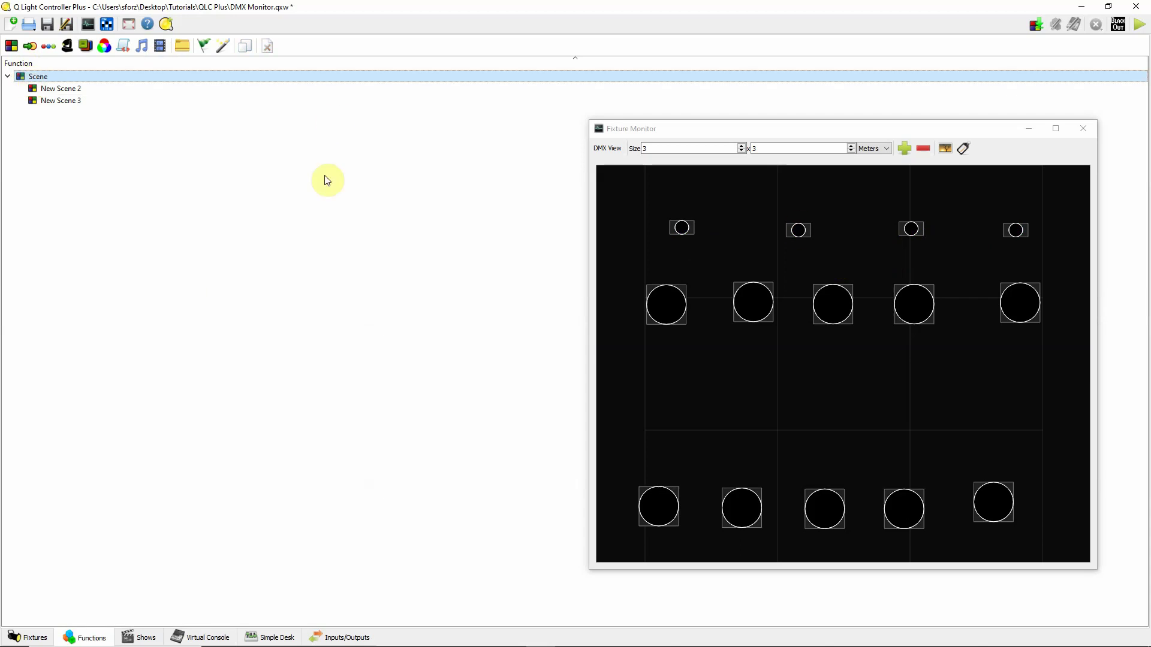
pyautogui.click(912, 150)
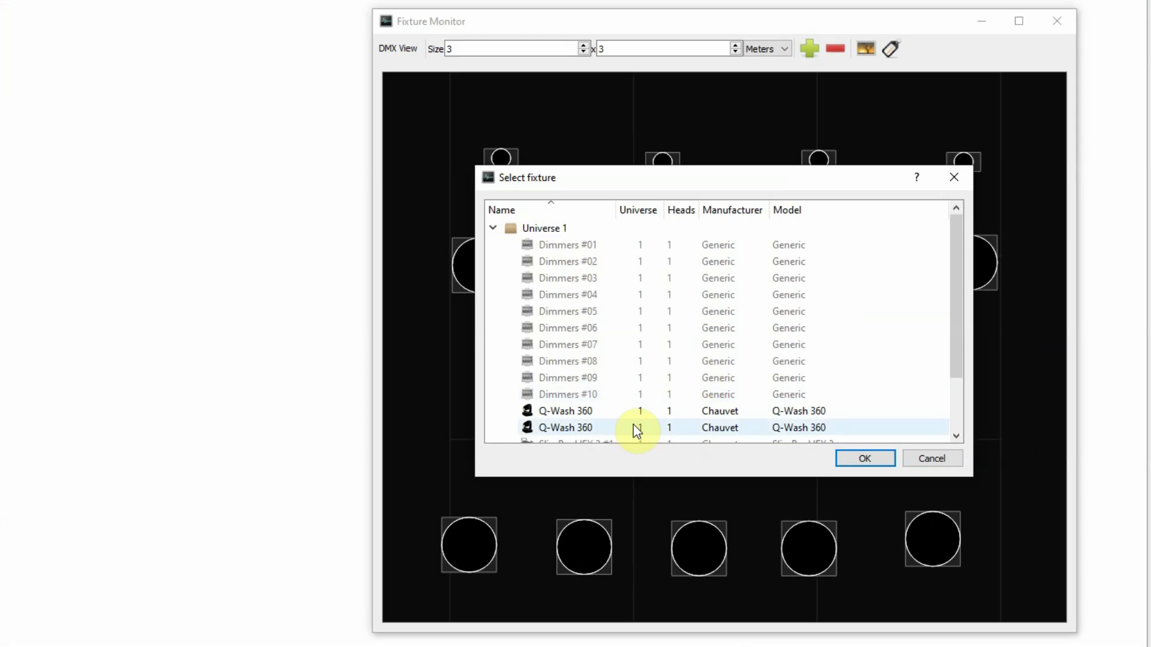
pyautogui.click(758, 410)
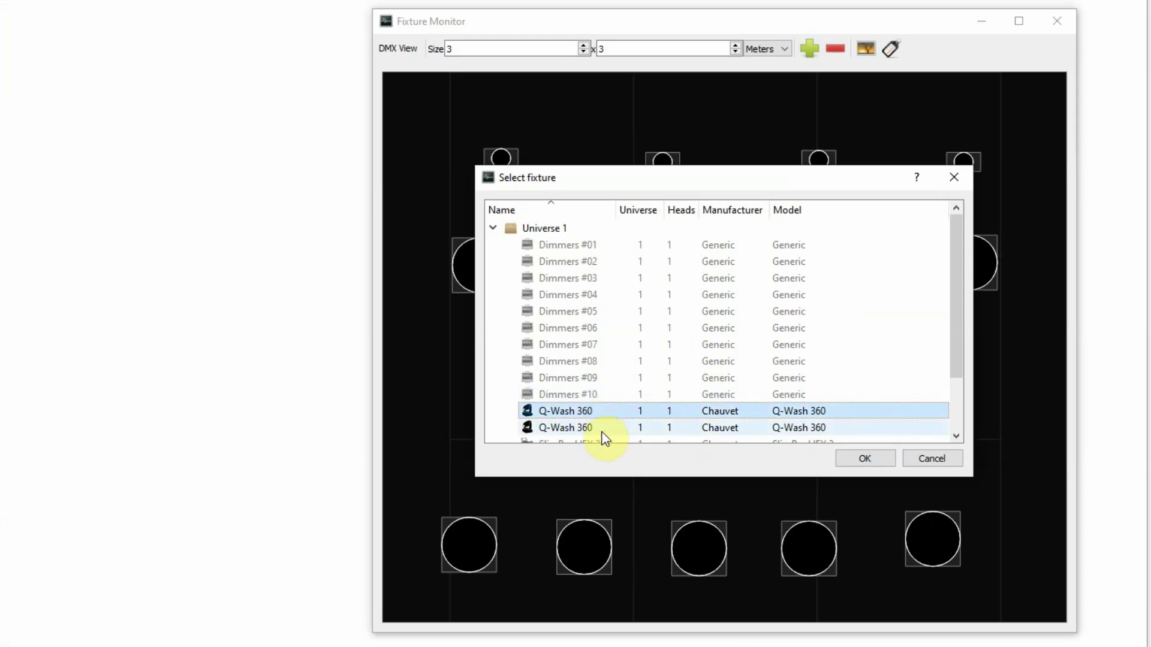
pyautogui.keyDown('ctrl'); pyautogui.click(597, 429); pyautogui.keyUp('ctrl')
pyautogui.click(872, 457)
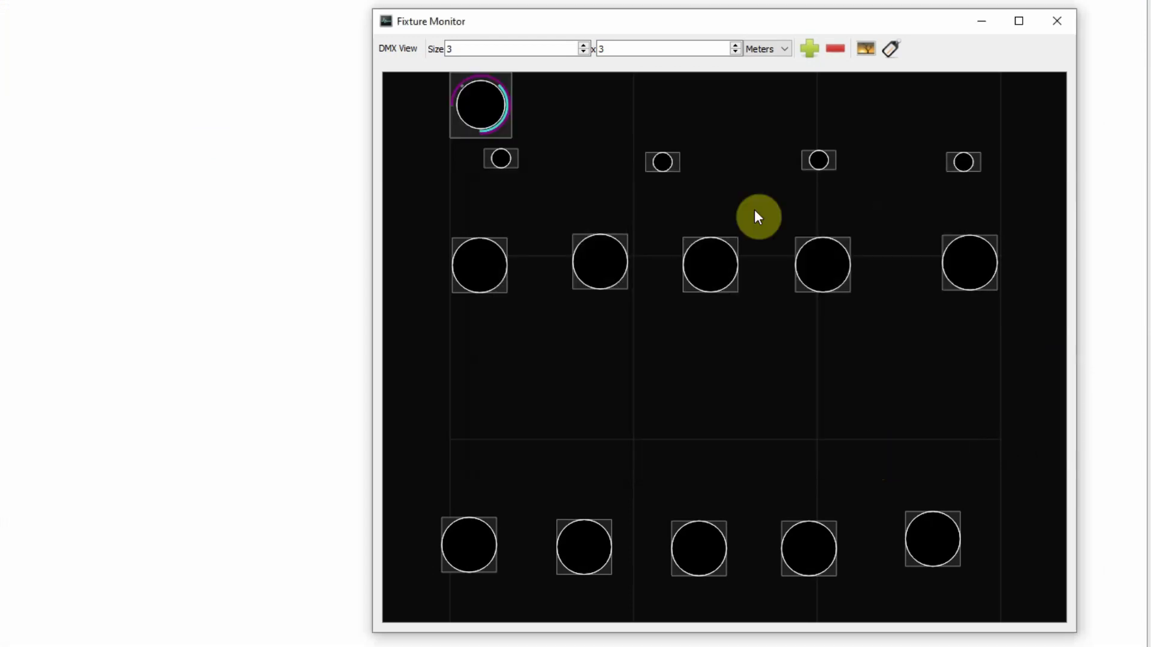
# Place the two Q-Wash 360 fixtures side by side between the dimmer rows, one at about 1.84 m horizontal and 1.61 m vertical
pyautogui.moveTo(480, 120); pyautogui.dragTo(821, 415)
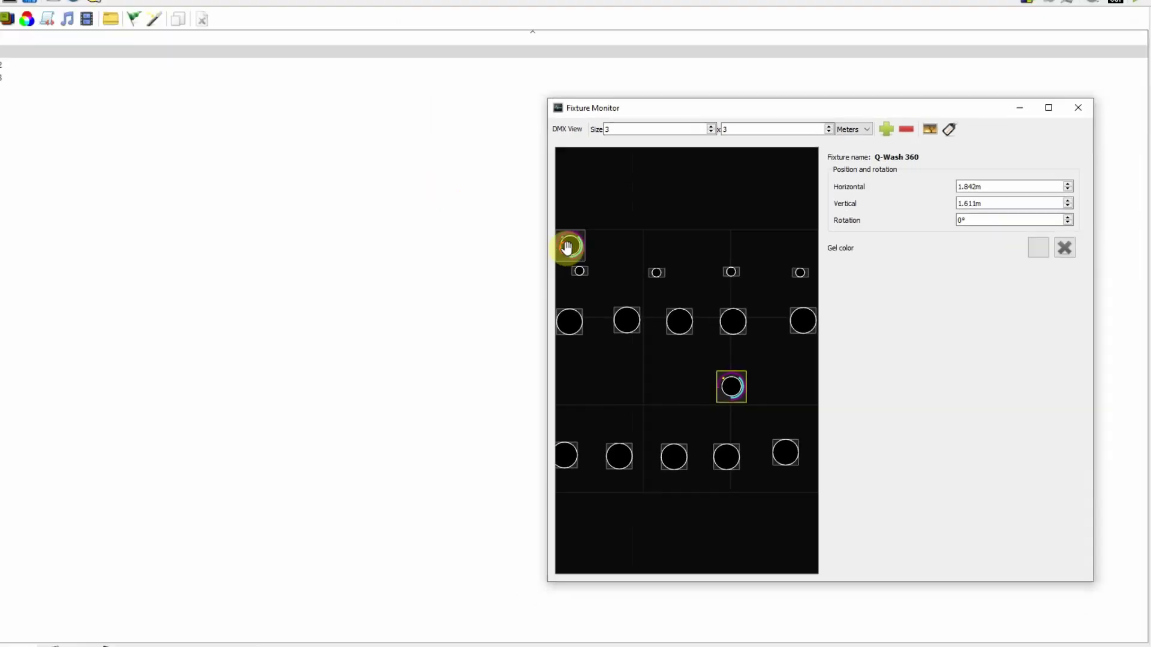
pyautogui.moveTo(567, 247); pyautogui.dragTo(628, 392)
pyautogui.click(745, 219)
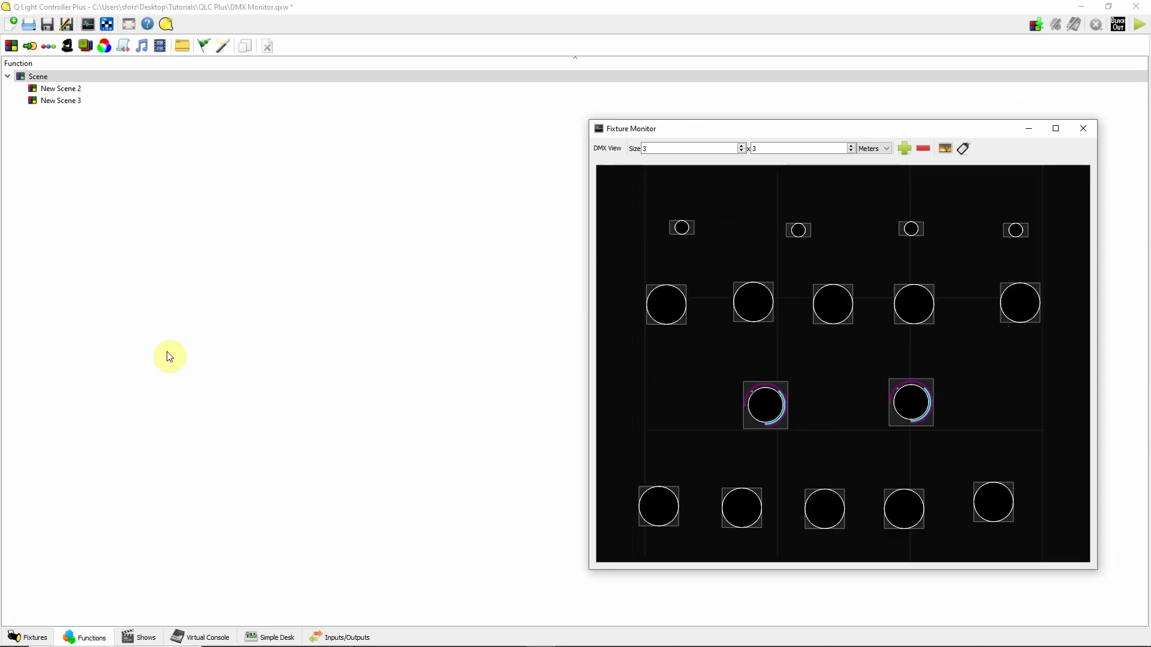
# Create a new scene and move the fixture monitor clear of the channel group list
pyautogui.click(103, 78)
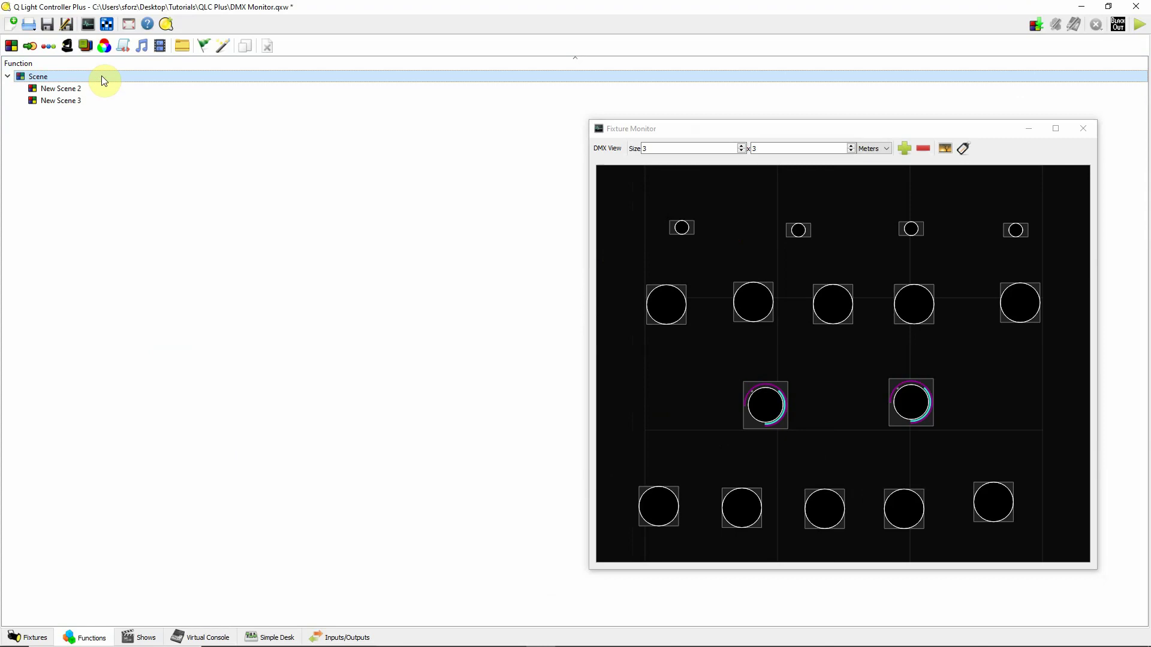
pyautogui.click(10, 47)
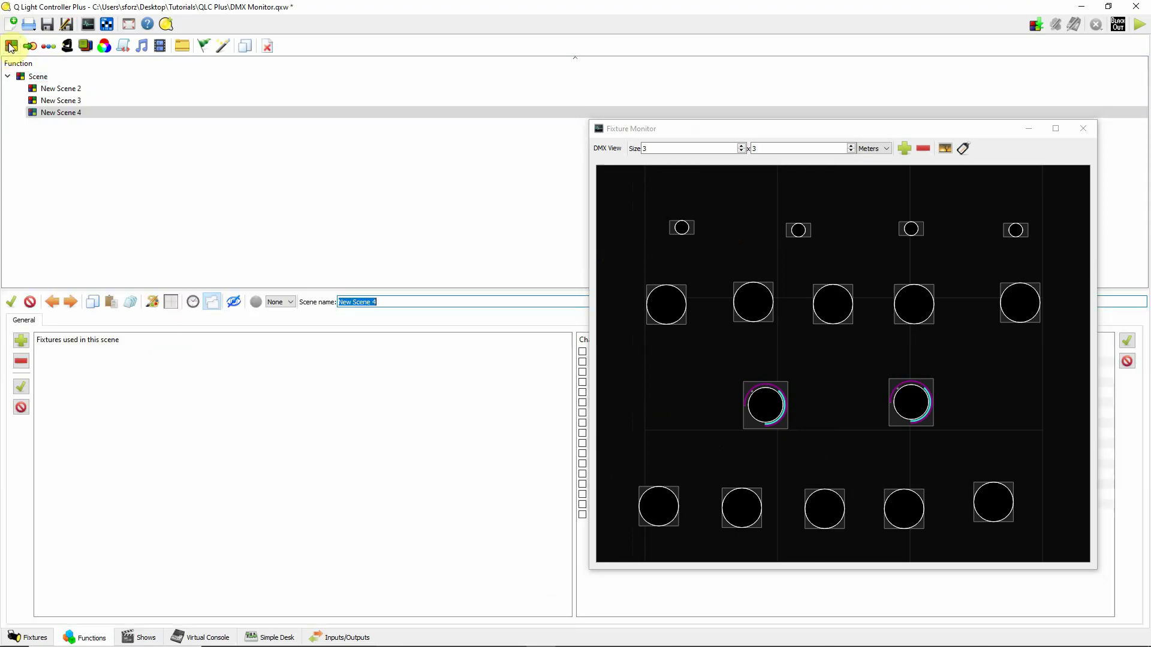
pyautogui.moveTo(644, 137); pyautogui.dragTo(757, 136)
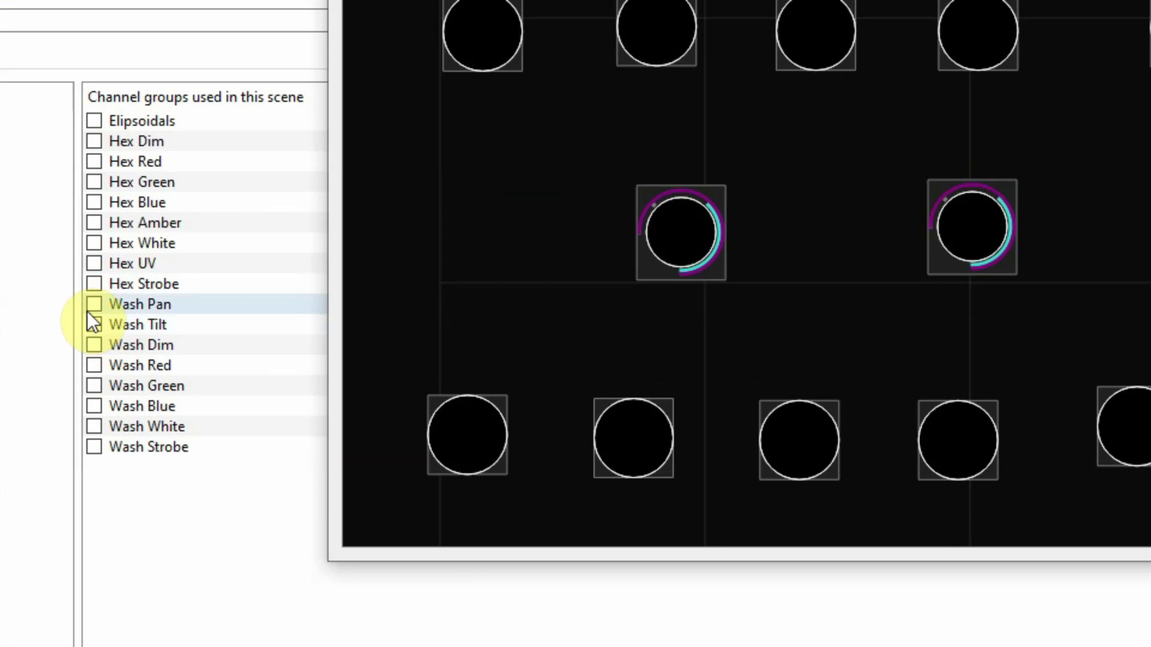
# Enable the Wash Pan, Tilt, Dim, Red, Green, Blue, White and Strobe channel groups in New Scene 4
pyautogui.click(91, 302)
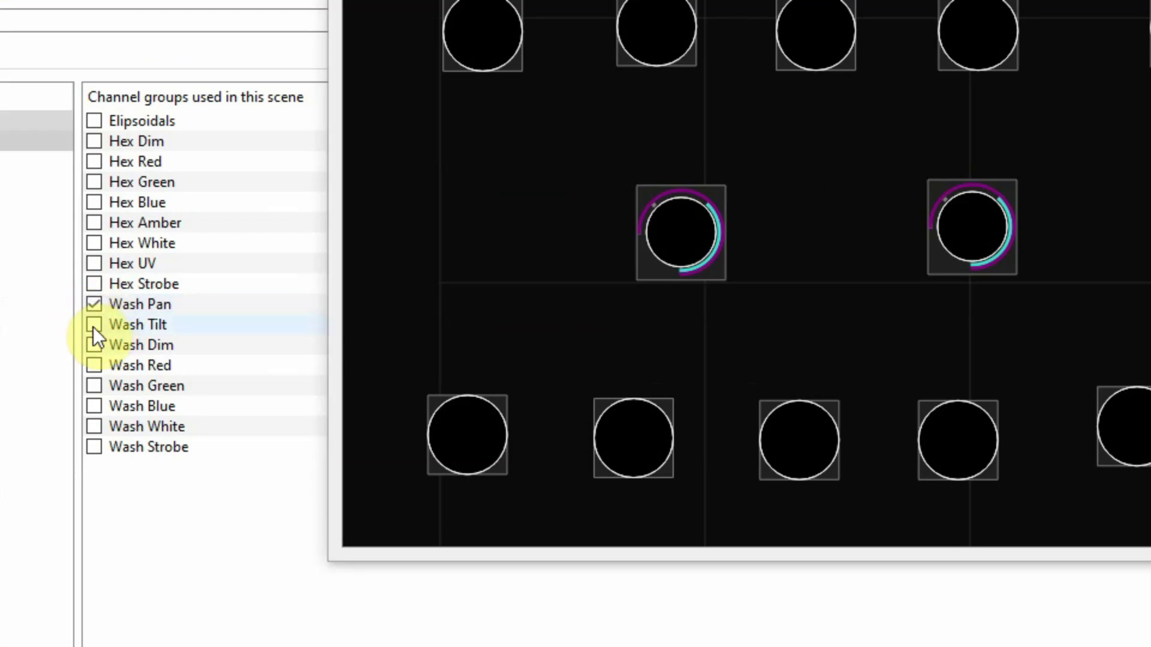
pyautogui.click(90, 324)
pyautogui.click(91, 348)
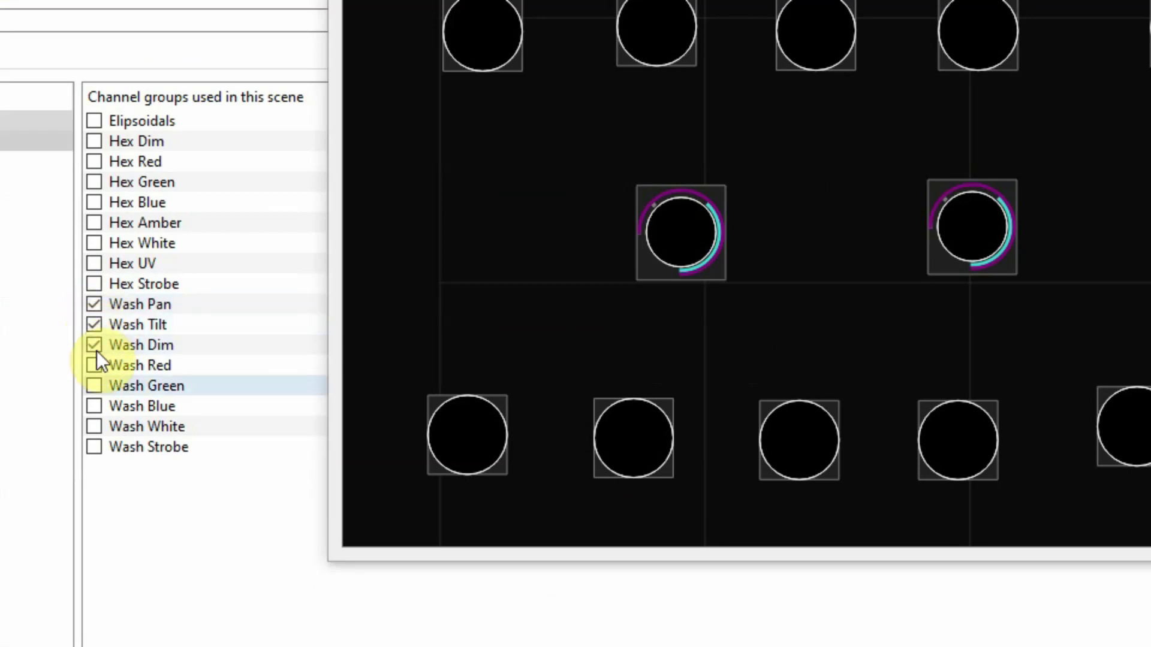
pyautogui.click(95, 367)
pyautogui.click(93, 385)
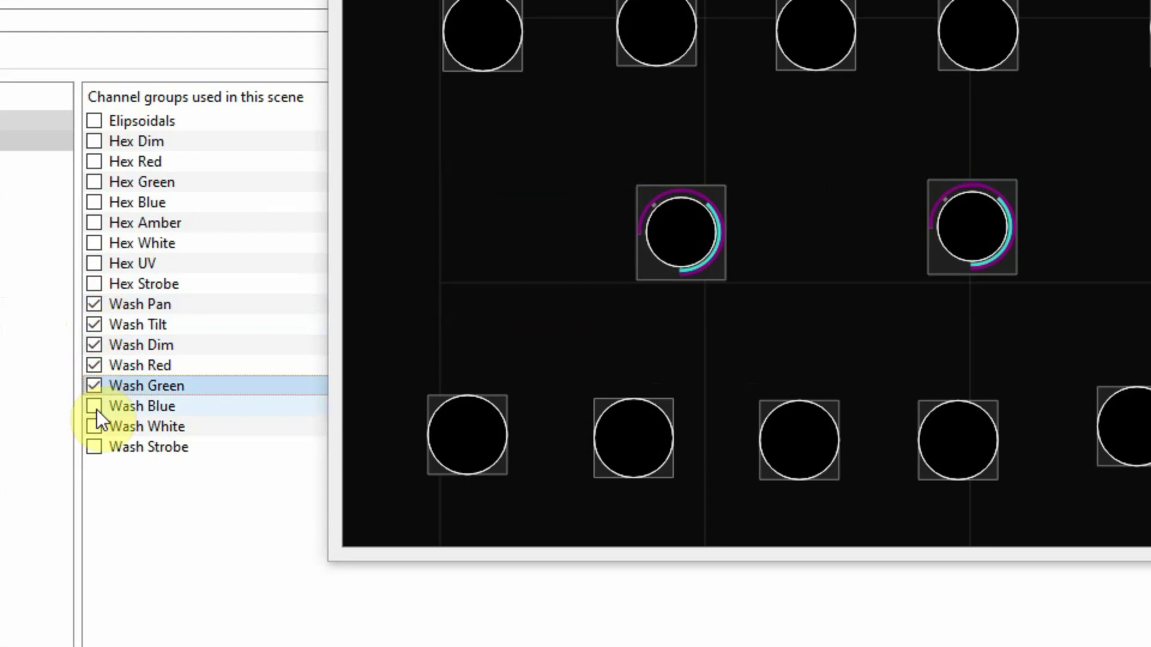
pyautogui.click(93, 407)
pyautogui.click(93, 428)
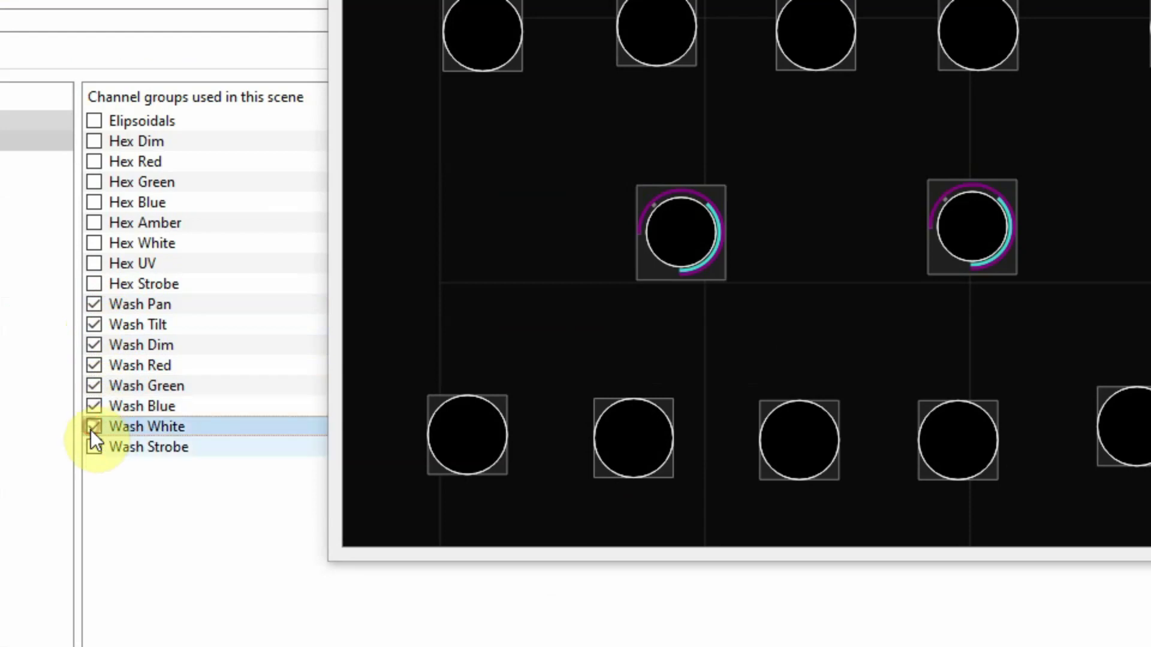
pyautogui.click(93, 448)
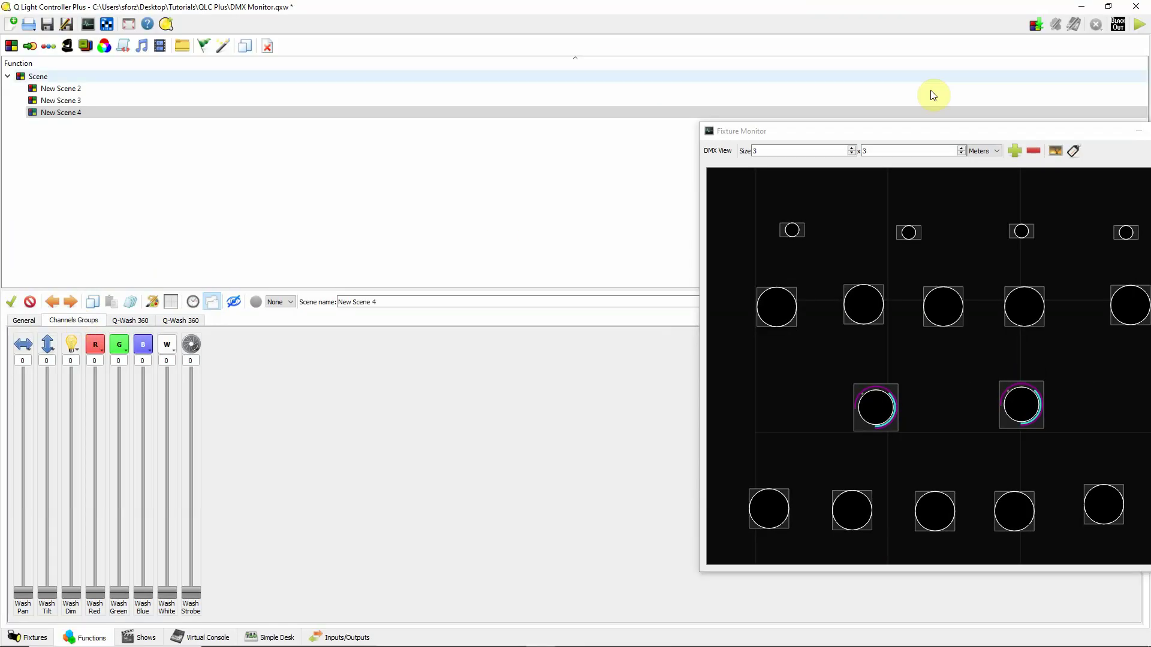
# Bring the whole fixture monitor into view, test Wash Pan and Wash Tilt, return both to 0, and raise Wash Dim to 255
pyautogui.moveTo(952, 126); pyautogui.dragTo(695, 121)
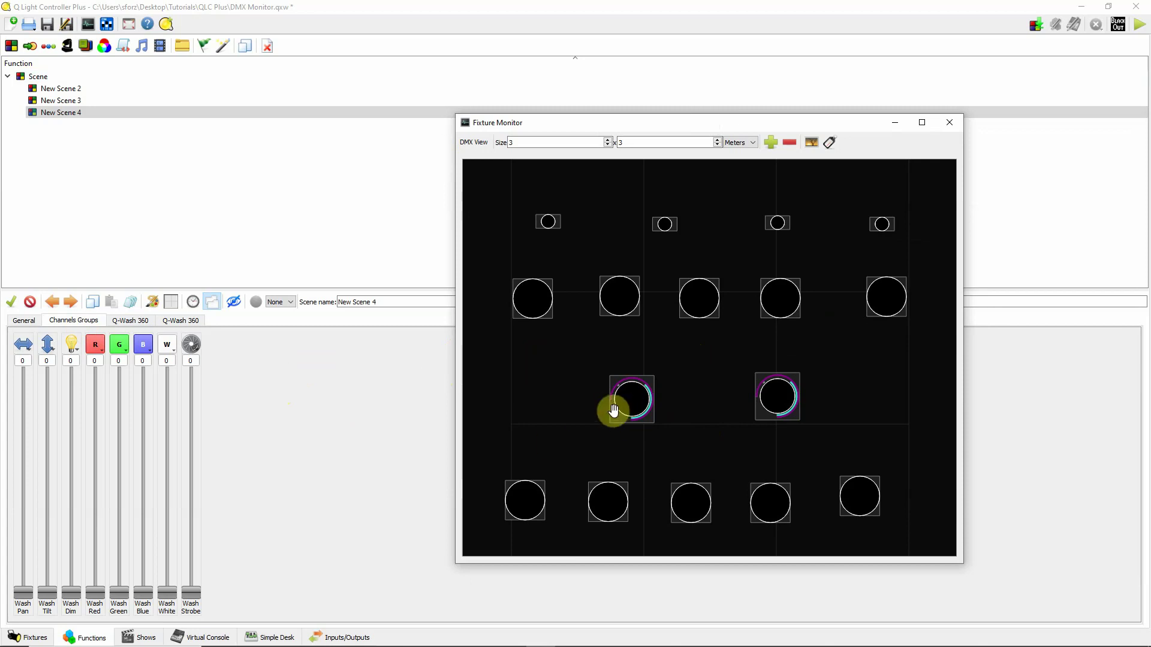
pyautogui.click(25, 595)
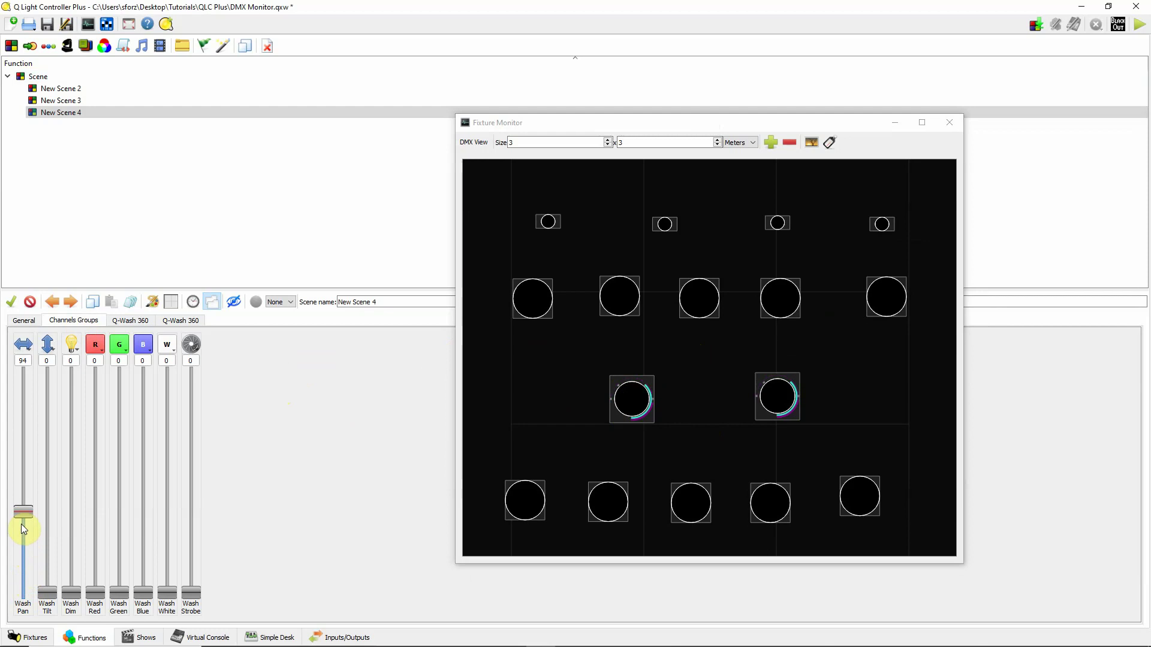
pyautogui.moveTo(23, 529); pyautogui.dragTo(9, 627)
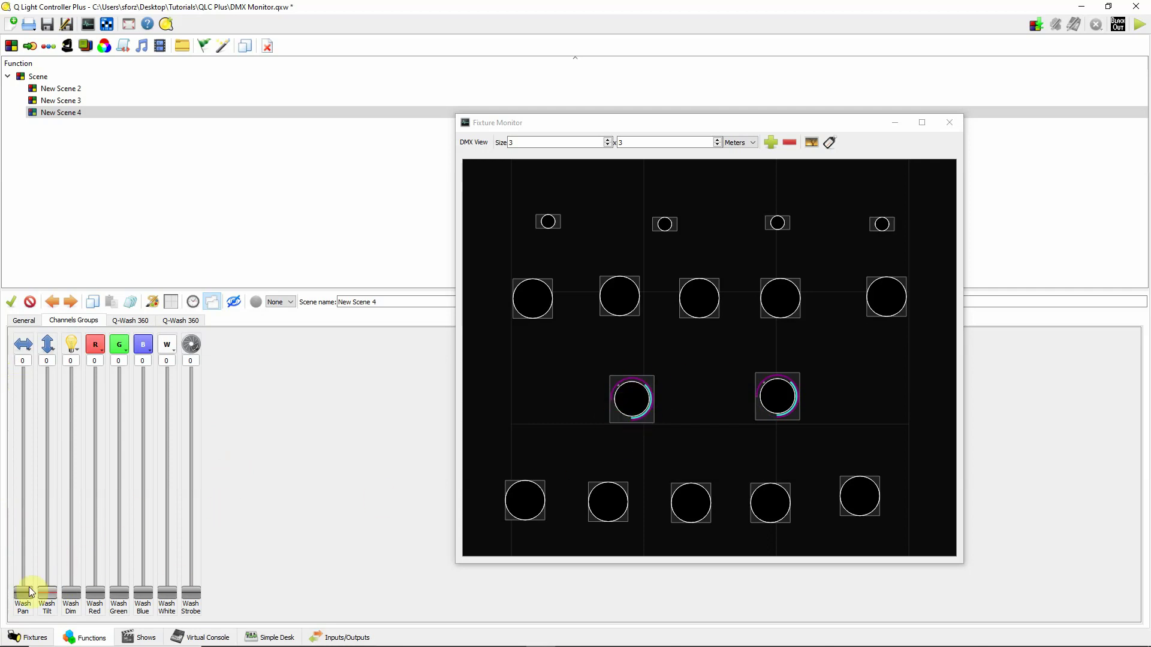
pyautogui.moveTo(51, 576); pyautogui.dragTo(48, 532)
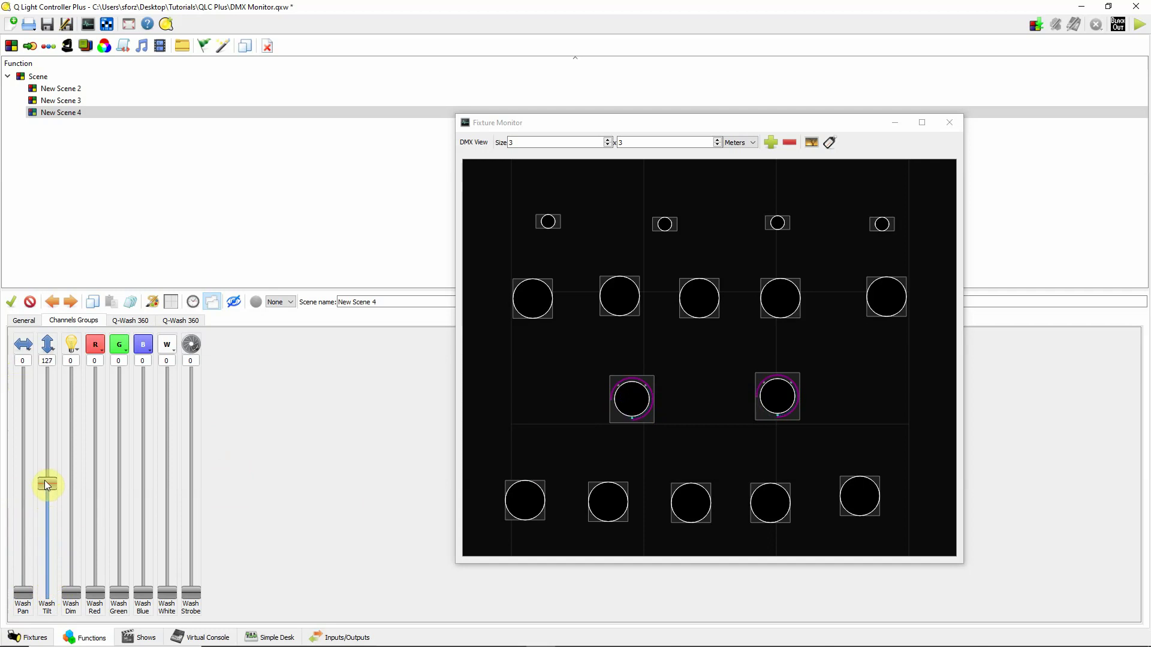
pyautogui.moveTo(48, 470); pyautogui.dragTo(82, 372)
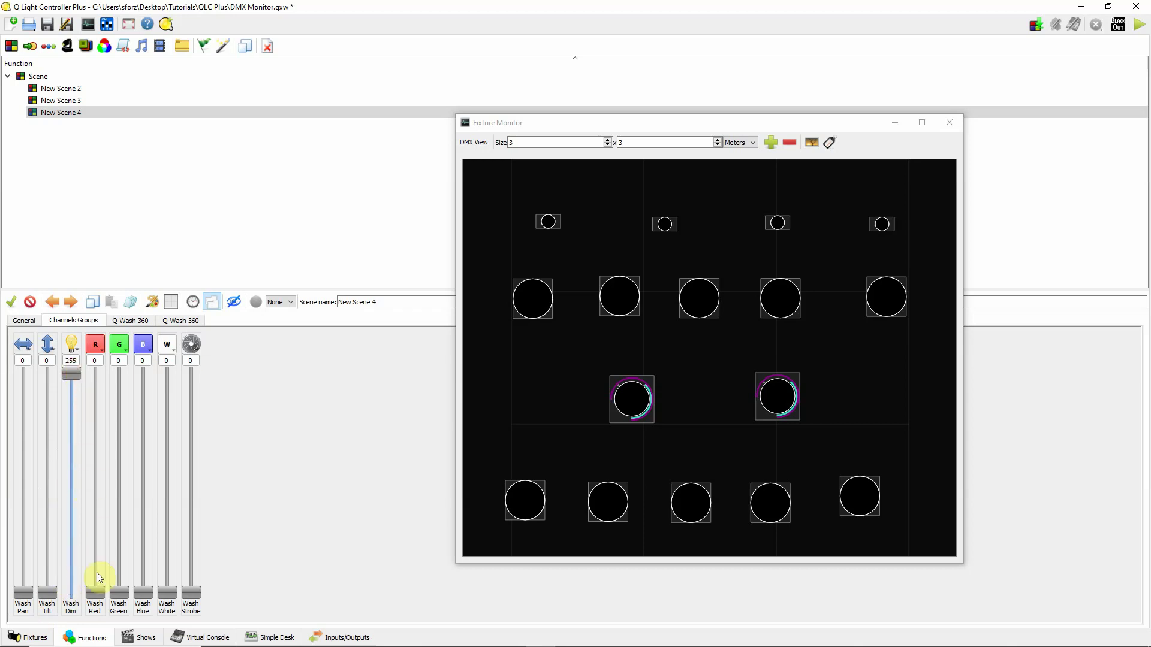
# Set Wash Red to 255, Wash Green to about 208, Wash White to about 187 and Wash Strobe to about 222
pyautogui.moveTo(96, 592); pyautogui.dragTo(126, 379)
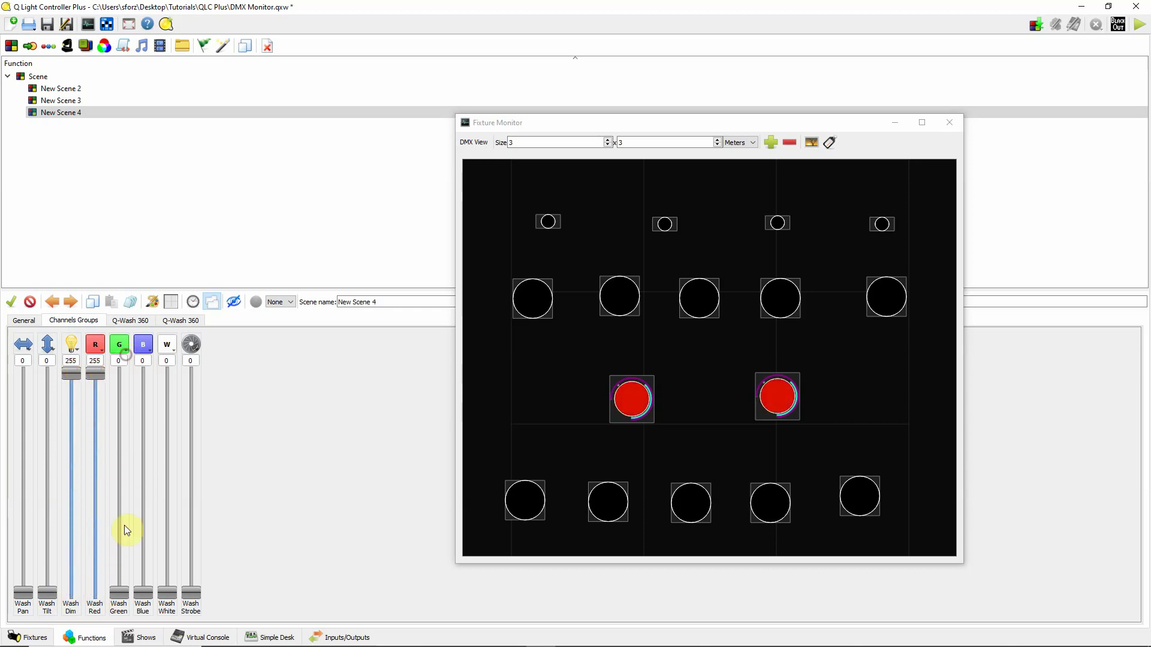
pyautogui.moveTo(127, 581); pyautogui.dragTo(139, 427)
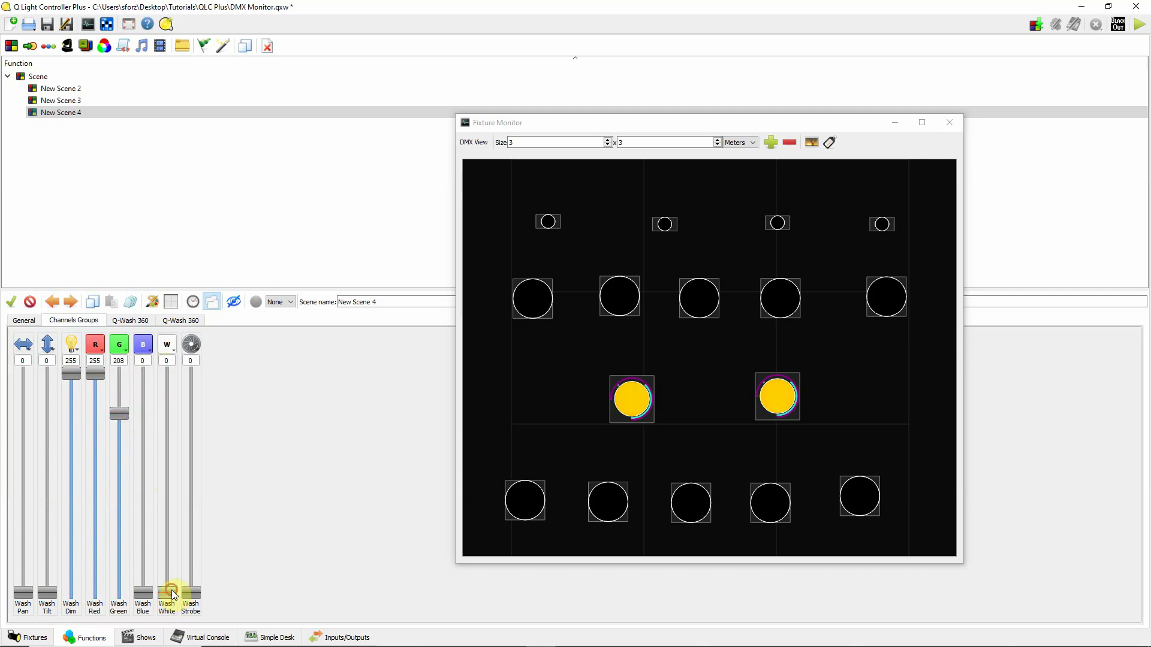
pyautogui.moveTo(172, 594); pyautogui.dragTo(174, 488)
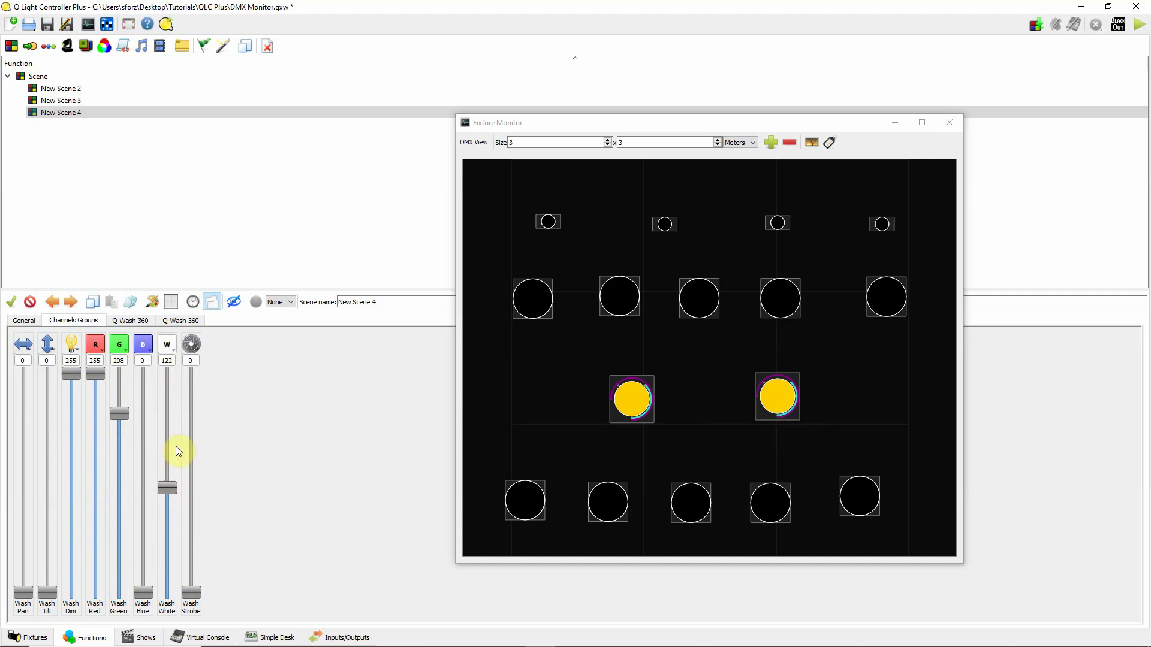
pyautogui.moveTo(169, 495); pyautogui.dragTo(170, 456)
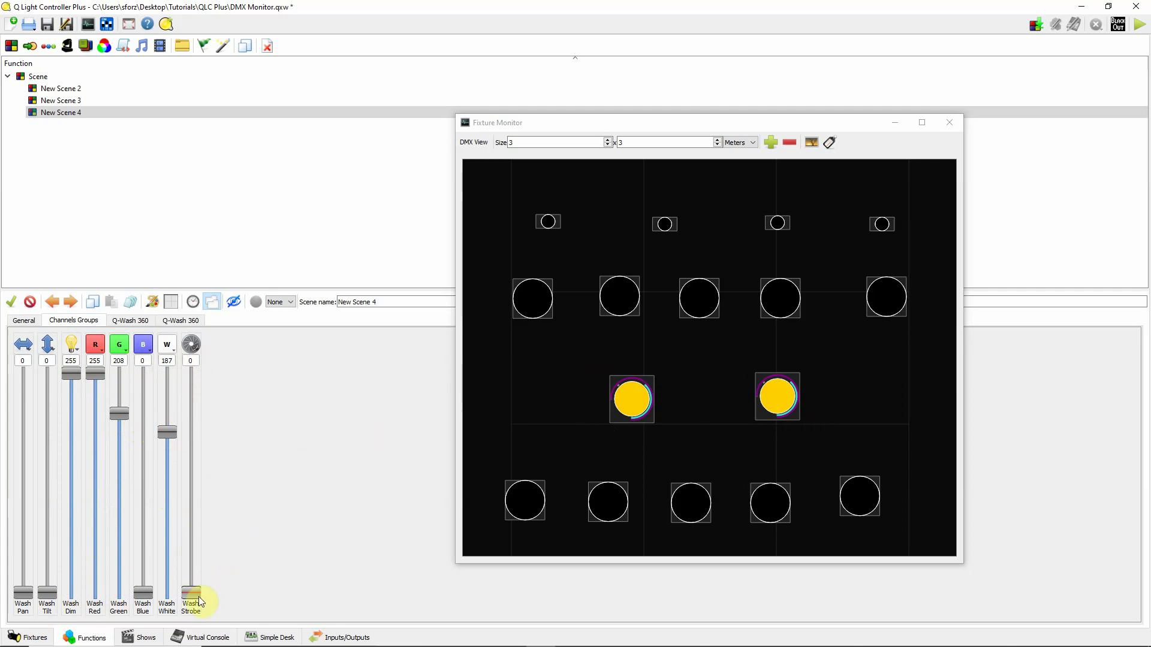
pyautogui.moveTo(199, 601); pyautogui.dragTo(192, 458)
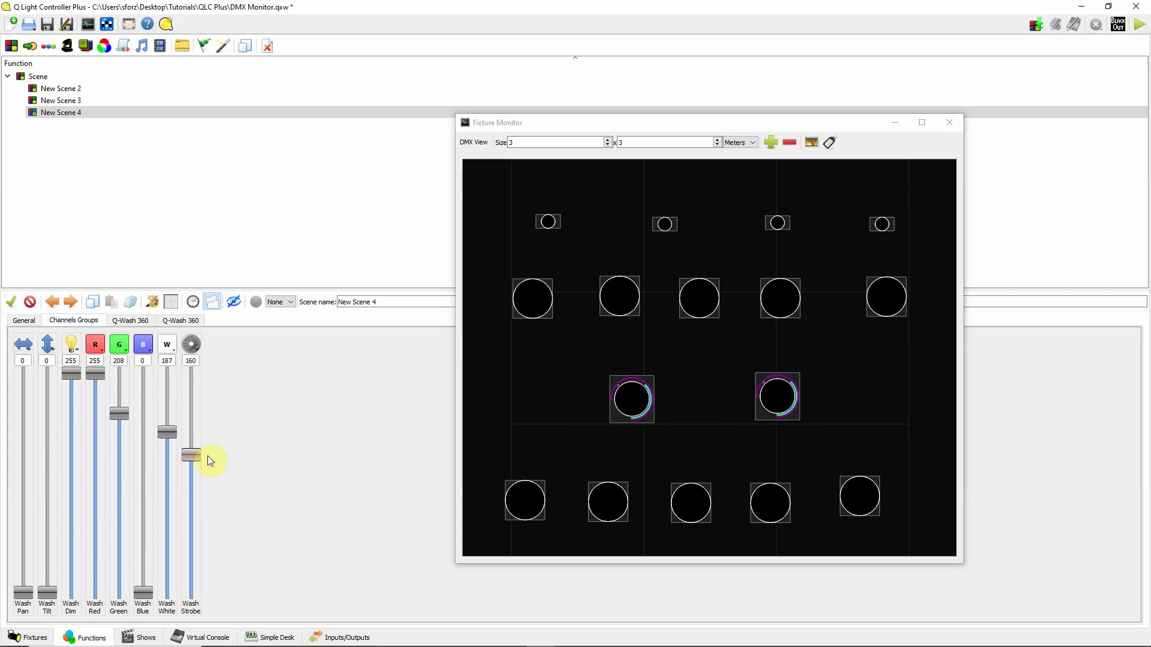
pyautogui.moveTo(193, 457); pyautogui.dragTo(214, 404)
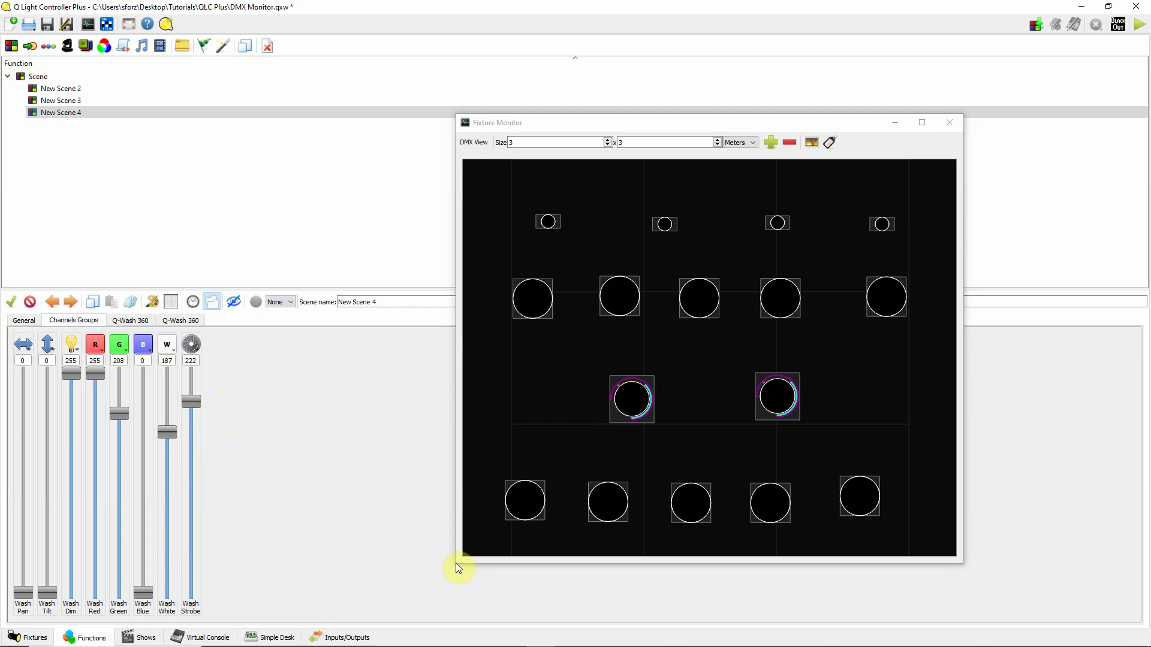
# Shrink the fixture monitor window and move it over the function list, clear of the scene editor
pyautogui.moveTo(457, 564); pyautogui.dragTo(783, 317)
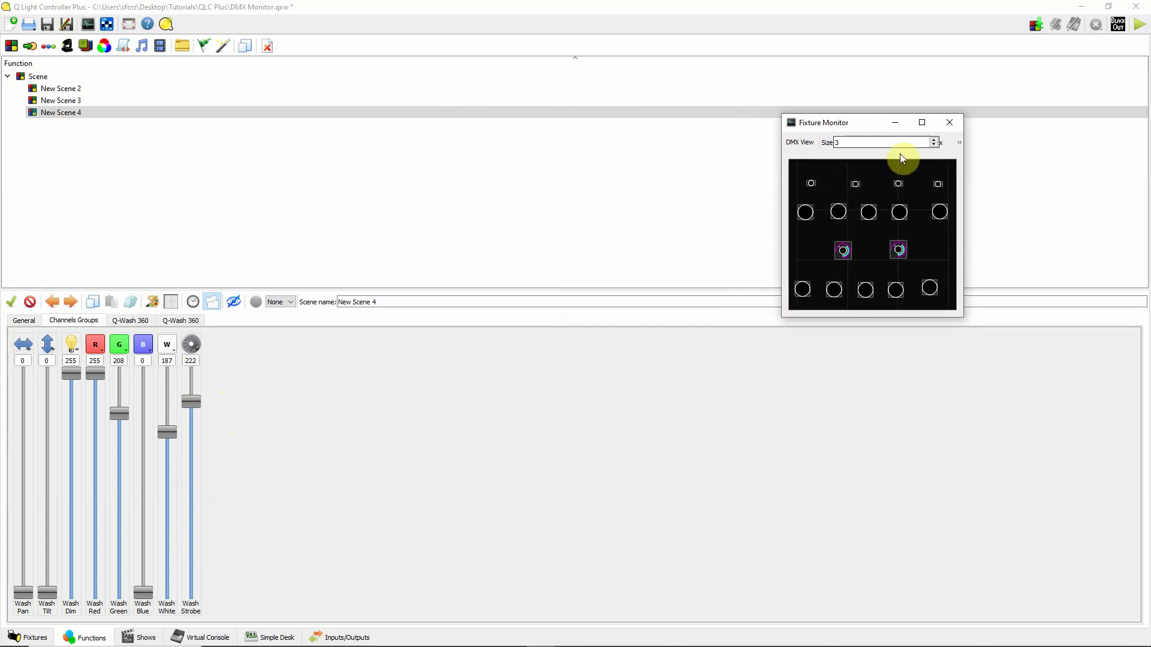
pyautogui.moveTo(851, 123); pyautogui.dragTo(1013, 67)
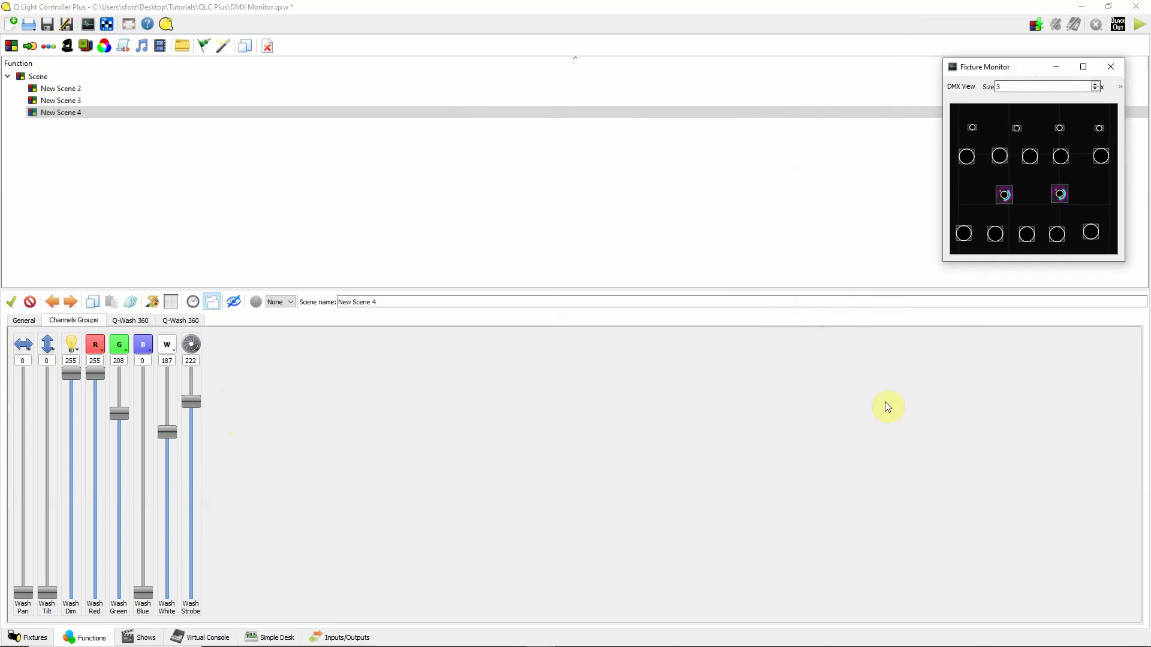